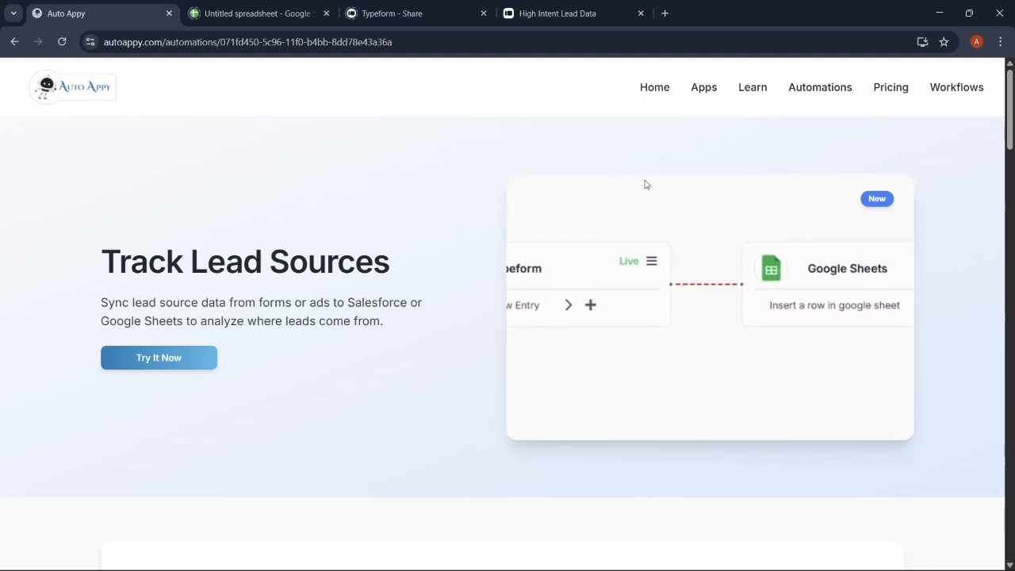
Step: Go back to the Auto Appy home page and browse Connect Your Apps, automations and Pricing Plans
click(654, 89)
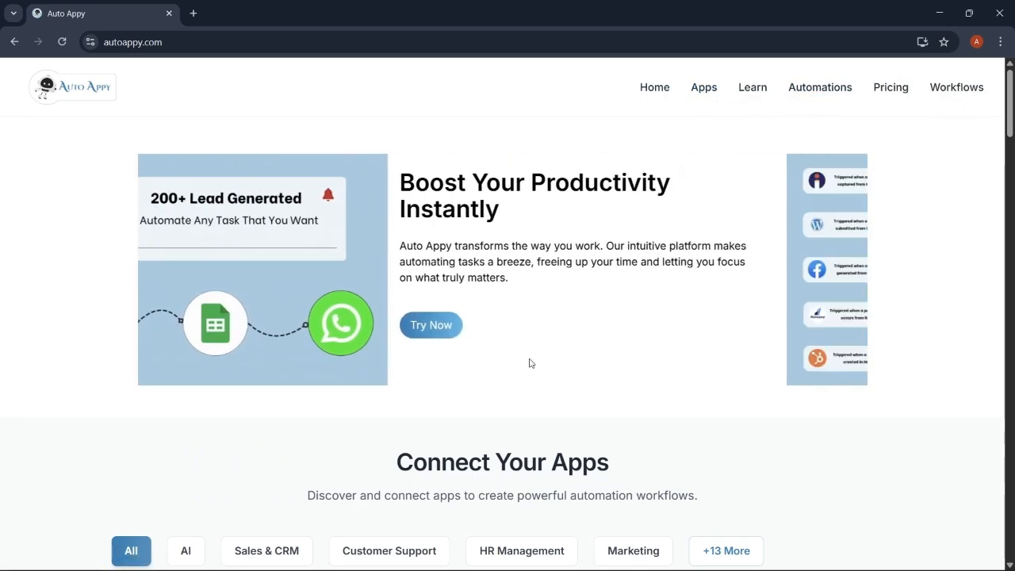
scroll(530, 363, down, 2)
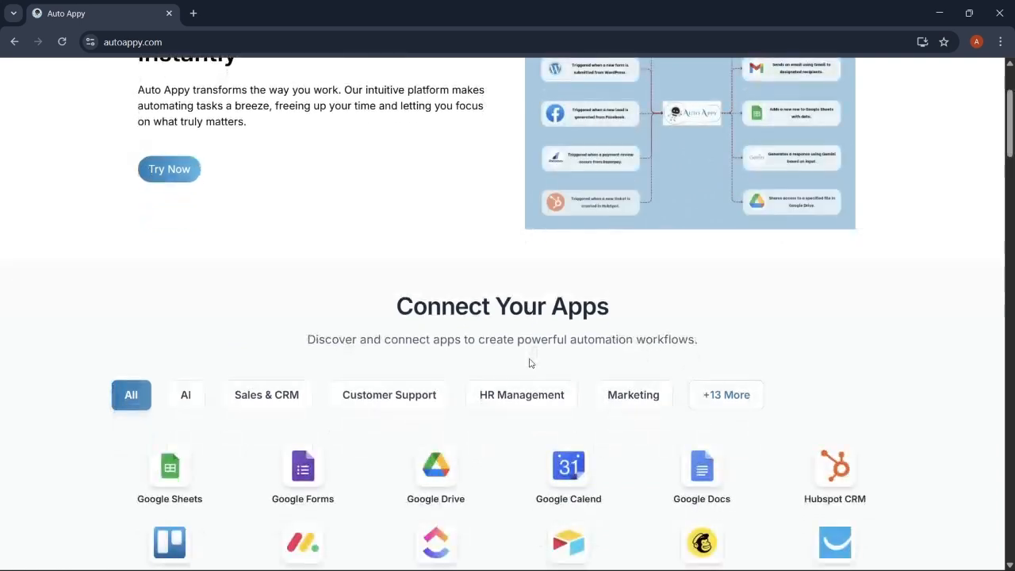
scroll(530, 362, down, 2)
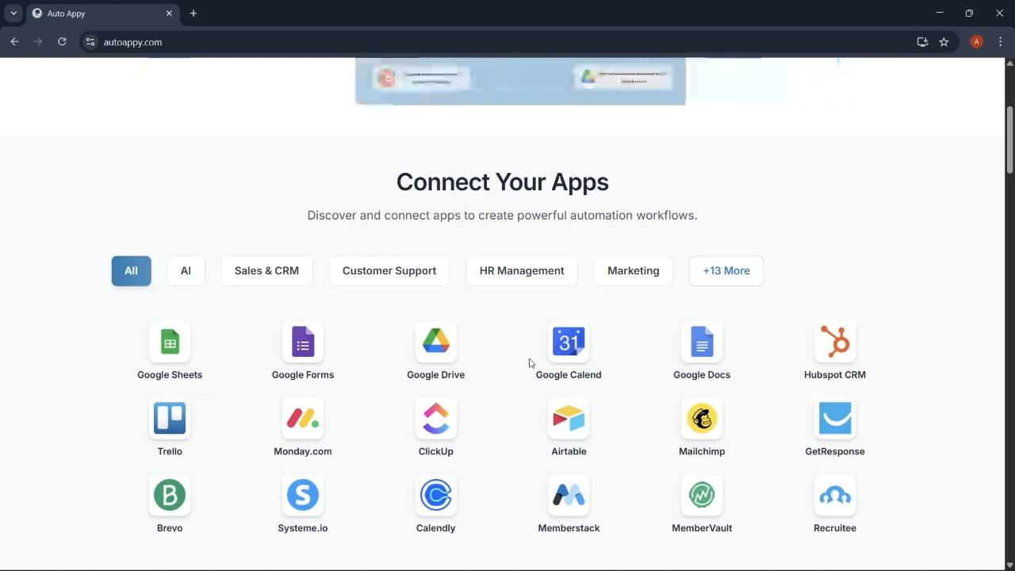
scroll(530, 362, down, 2)
scroll(530, 362, down, 2)
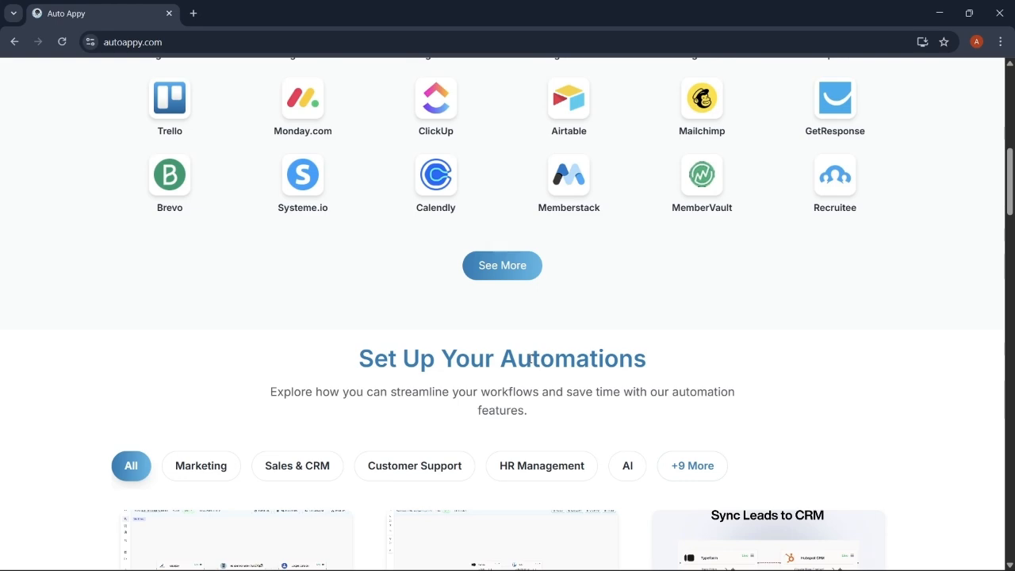
scroll(530, 361, down, 2)
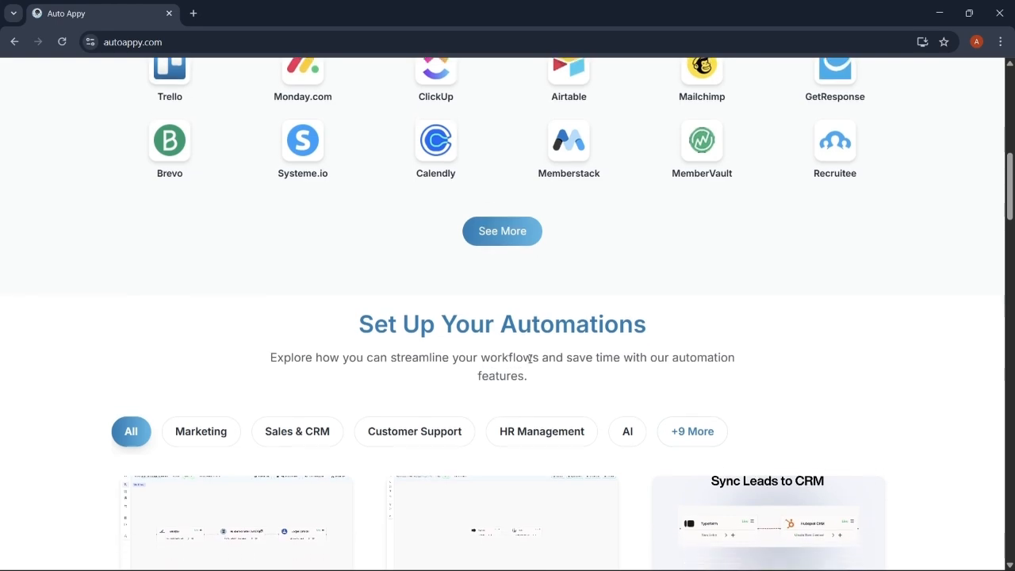
scroll(530, 364, down, 1)
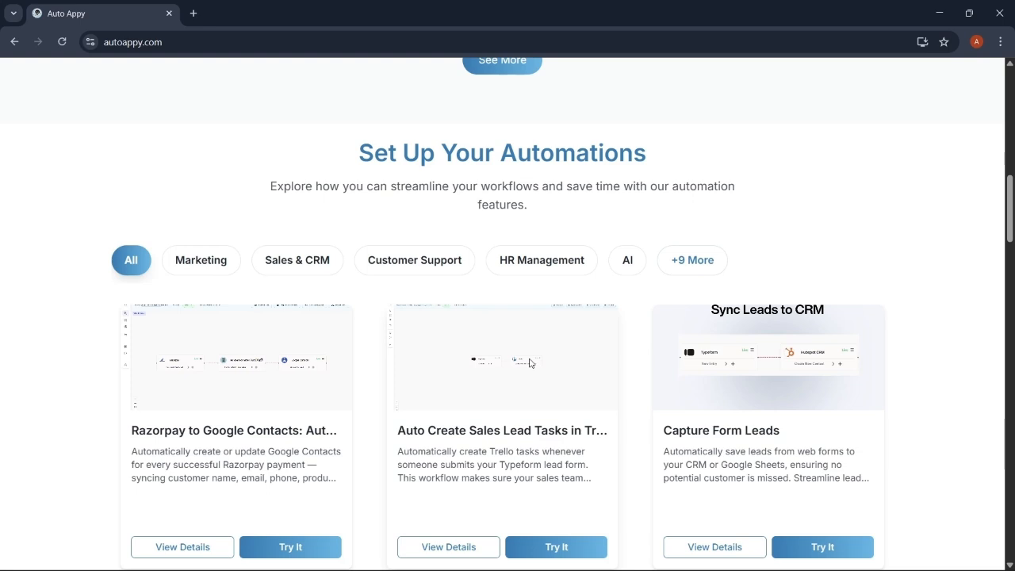
scroll(530, 365, down, 1)
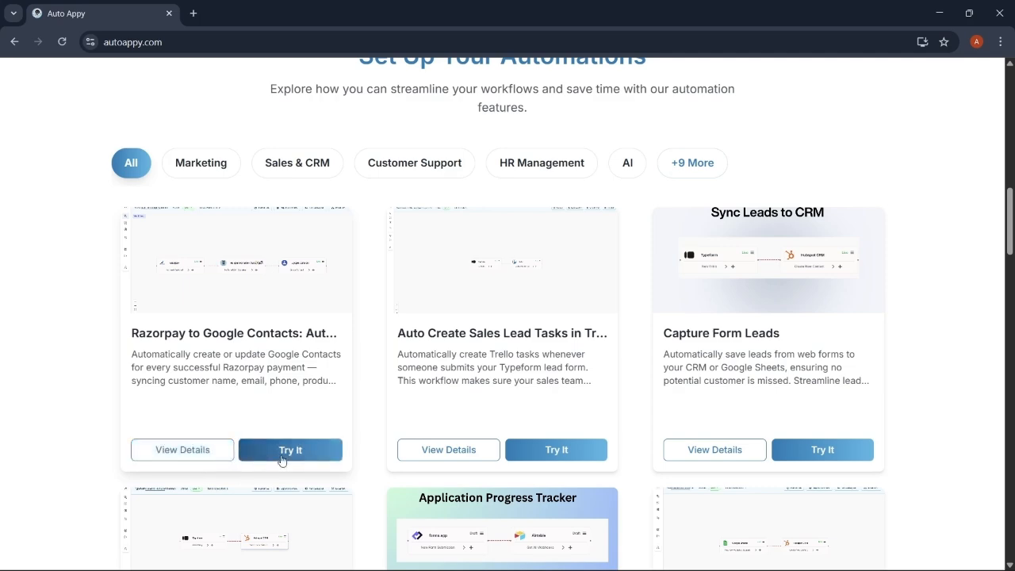
scroll(420, 476, down, 9)
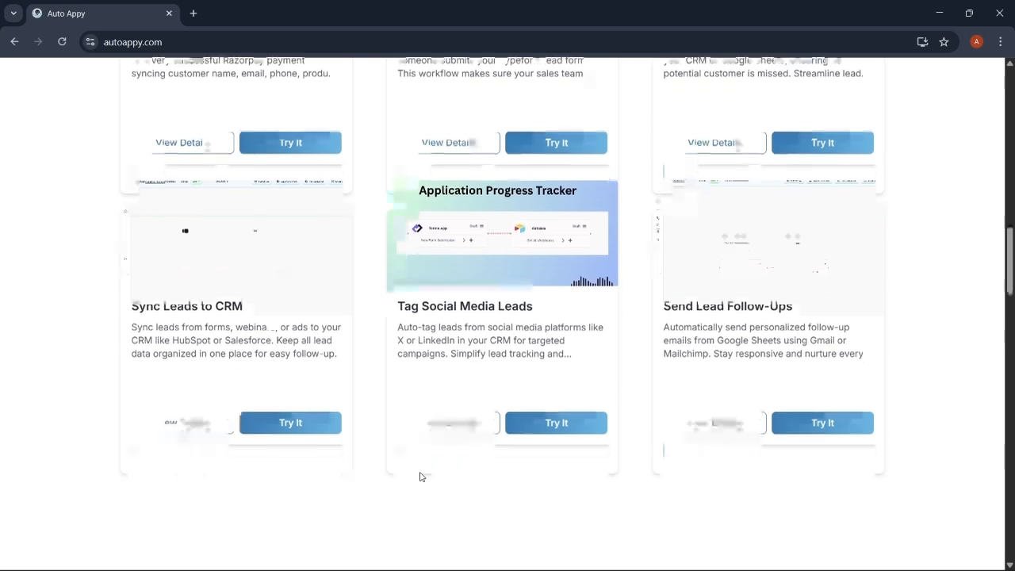
scroll(420, 476, down, 10)
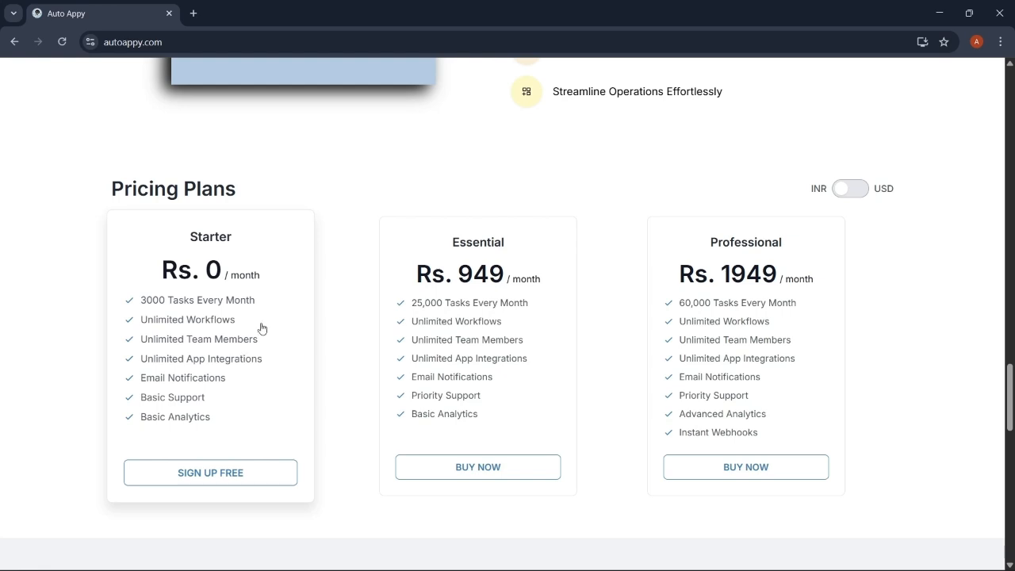
scroll(415, 204, up, 10)
scroll(415, 204, up, 15)
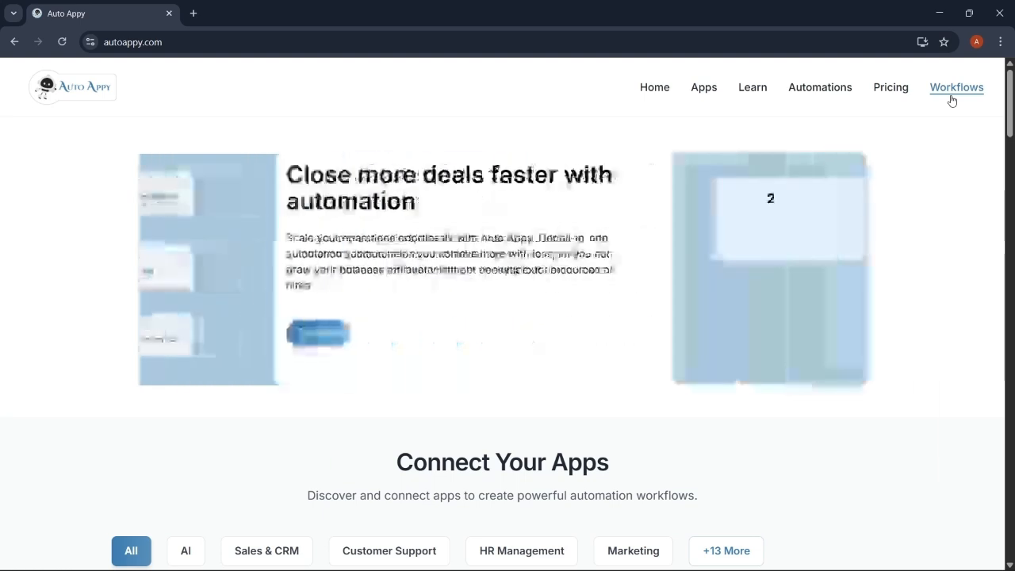
Step: Open the Workflows dashboard, showing no workflows yet, then stop the screen recording
click(952, 98)
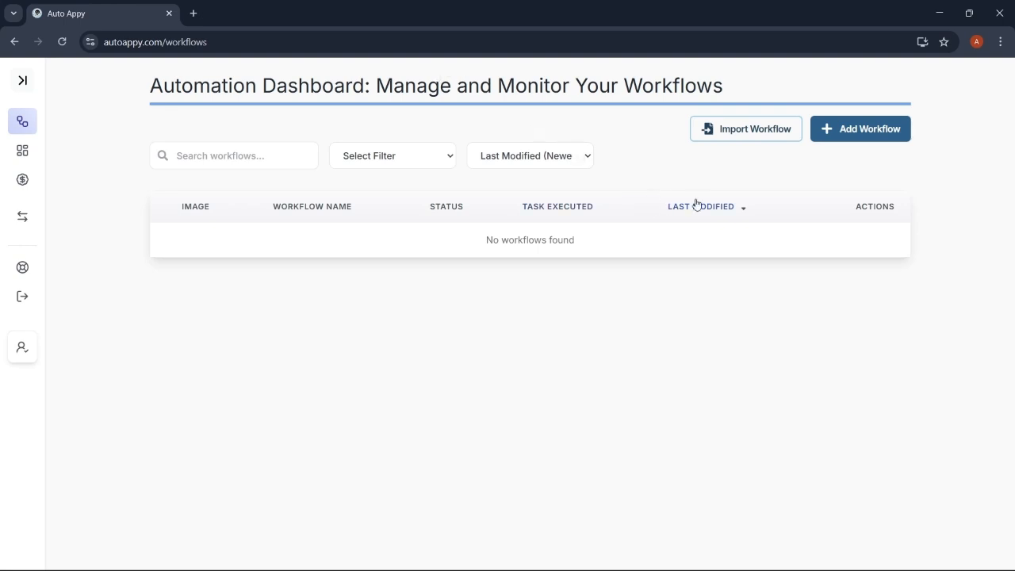
click(870, 126)
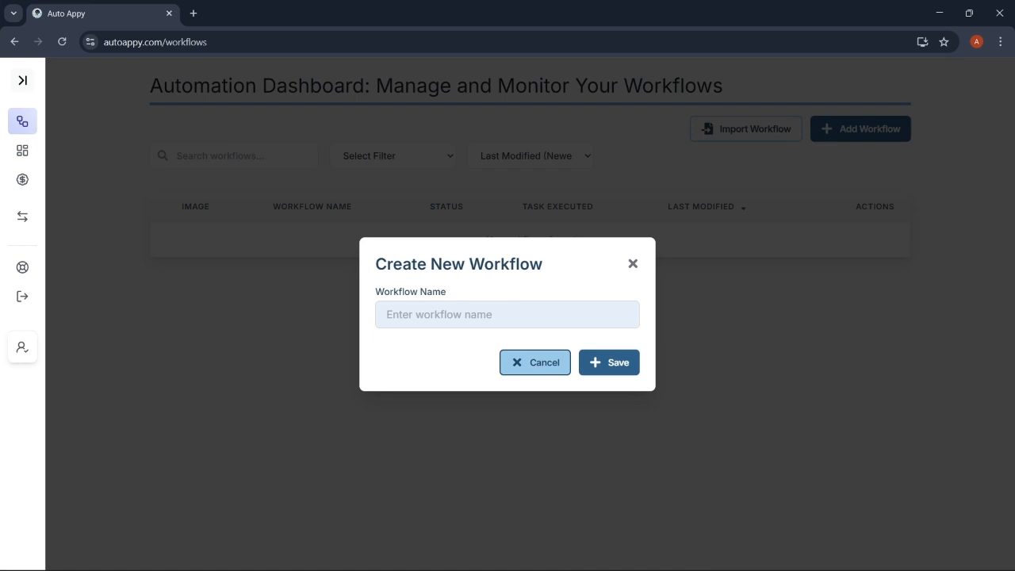
mouse_move(490, 564)
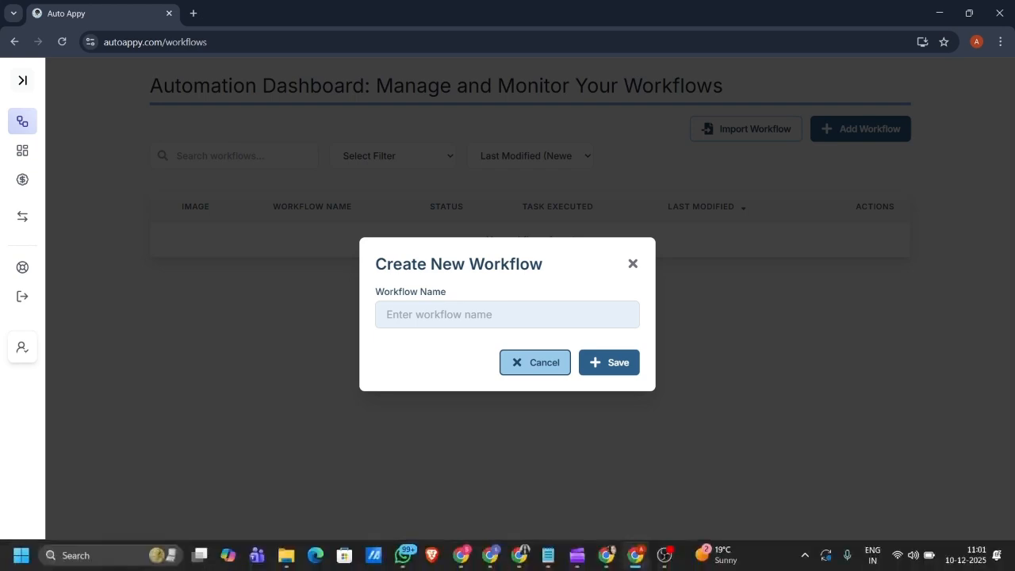
click(664, 555)
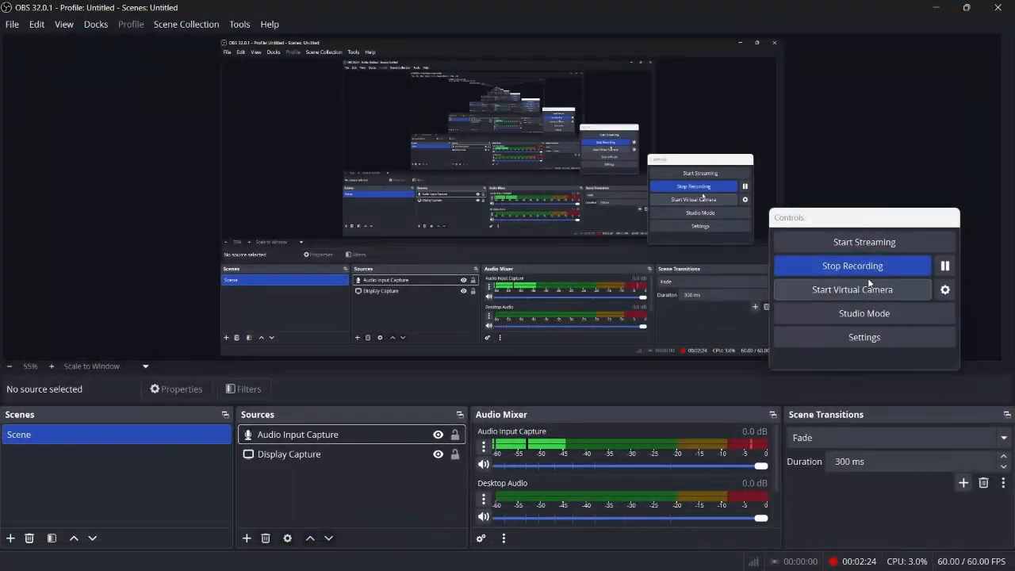
click(862, 272)
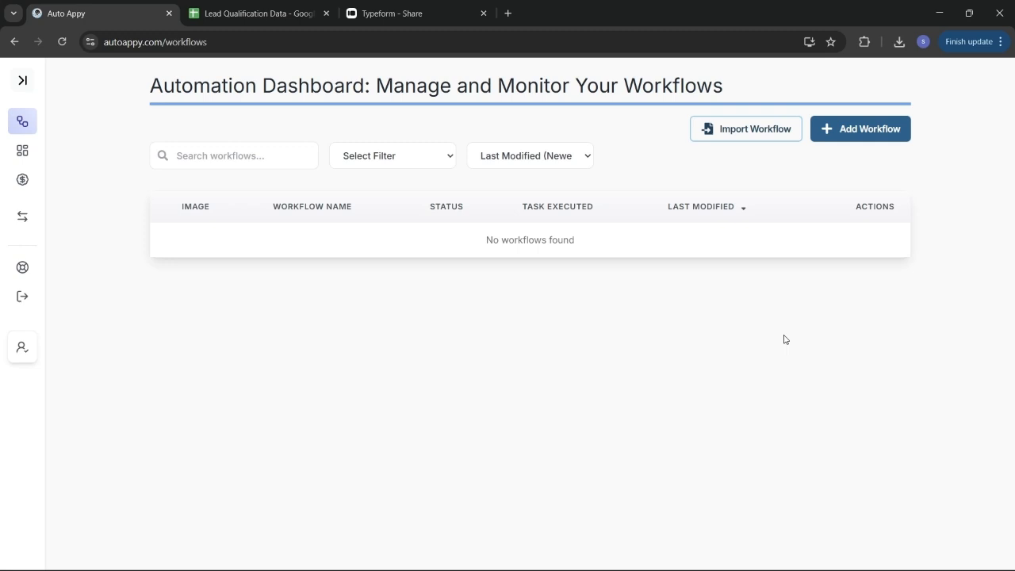
Step: Add and save a workflow named 'High Intent Lead Qualification Tracker'
click(865, 134)
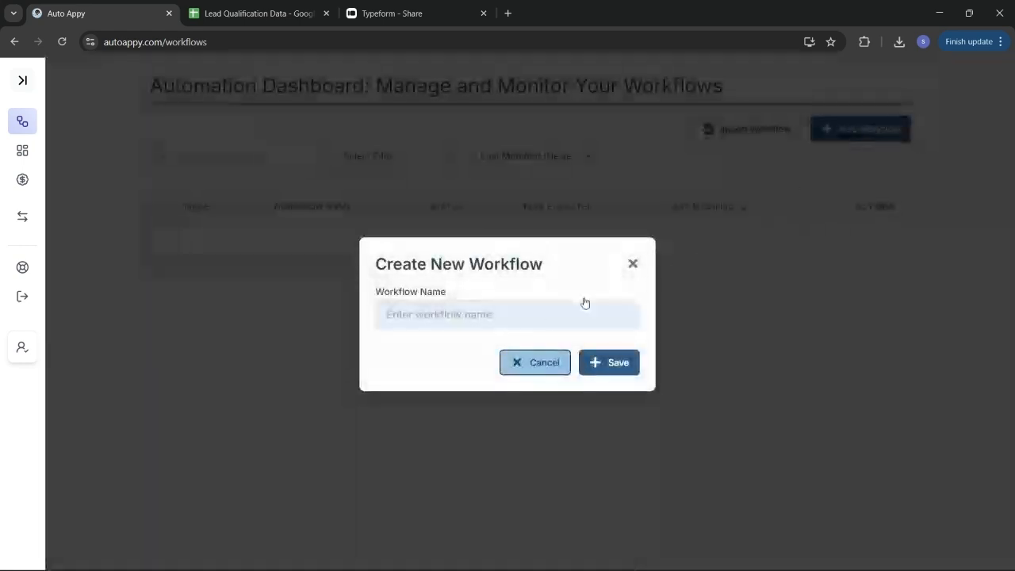
click(532, 324)
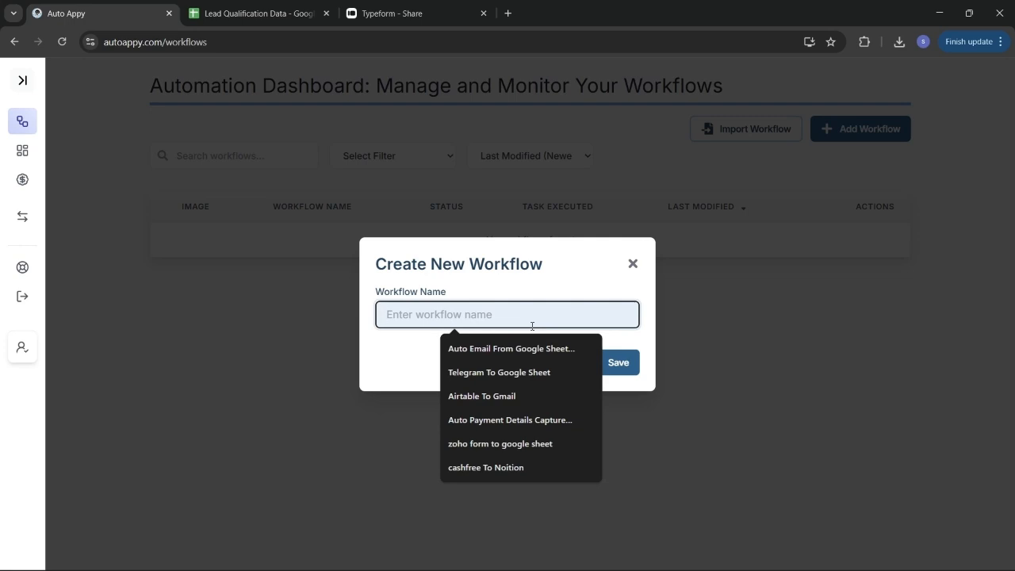
text(high I)
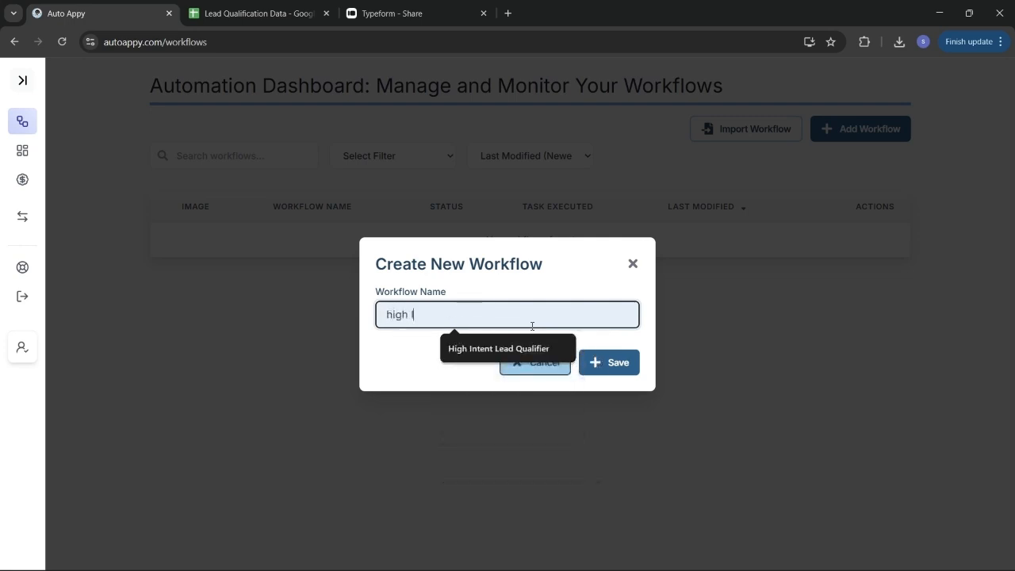
text(ntent Lead Qualificatioj)
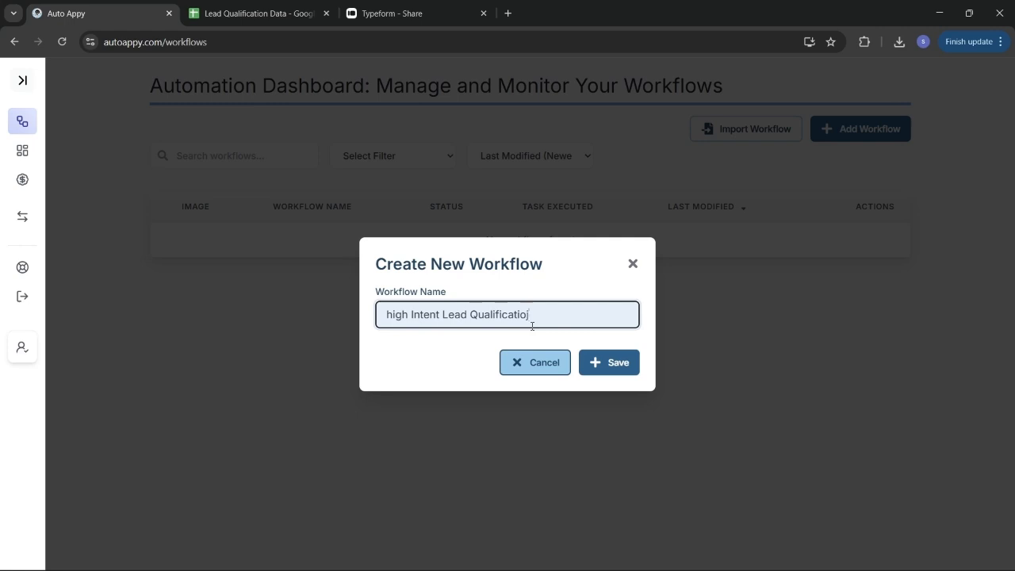
key(BackSpace)
text(n Tracker)
click(395, 316)
key(BackSpace)
text(H)
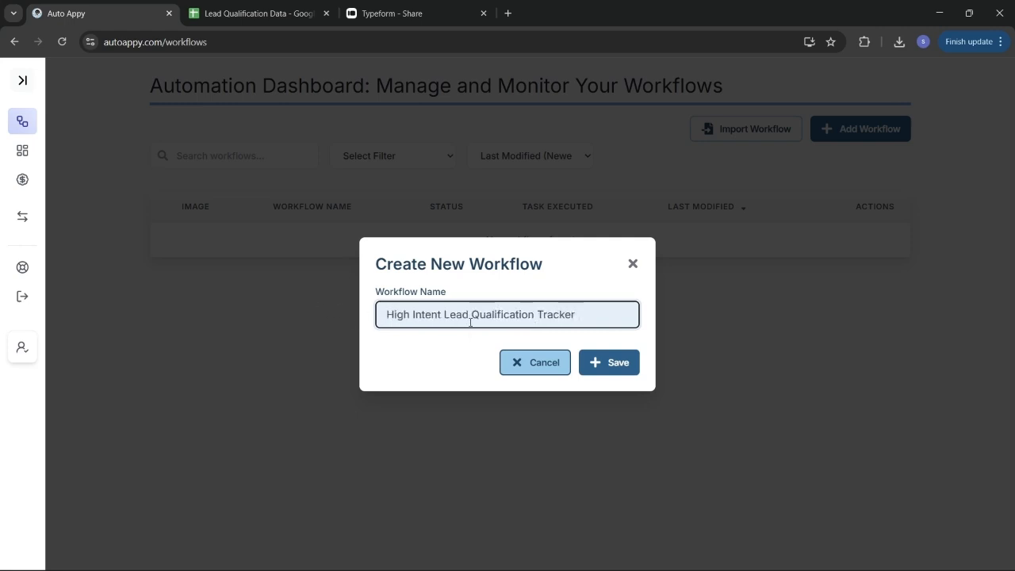
click(614, 368)
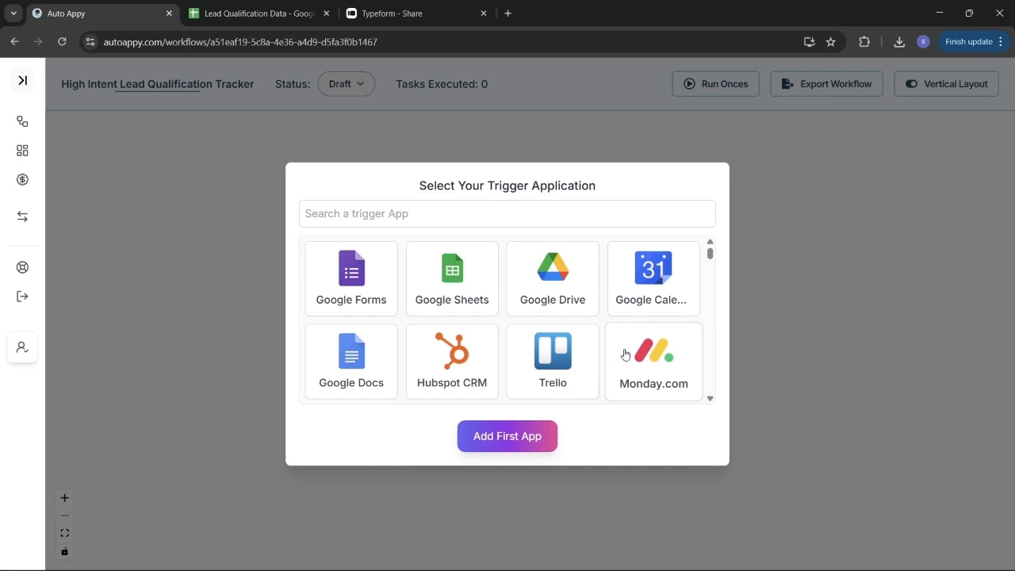
Step: Add Typeform with the New Entry event as the workflow's first trigger step
click(525, 221)
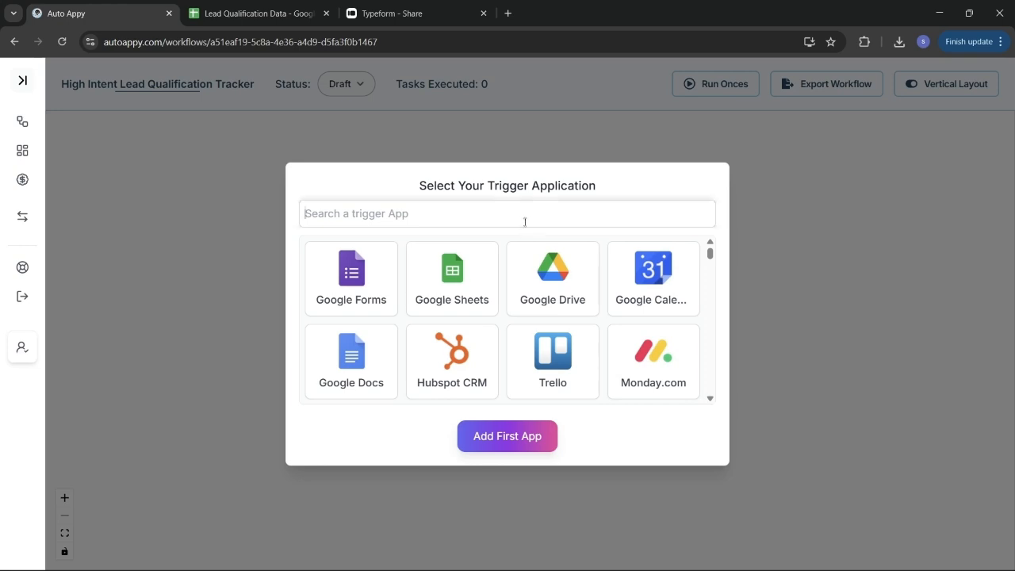
text(typw)
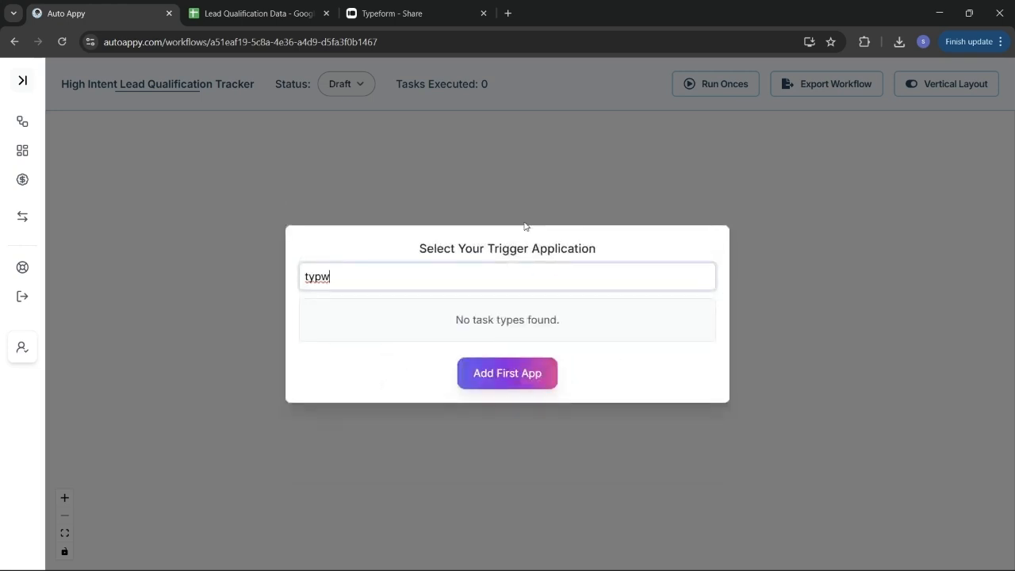
key(BackSpace)
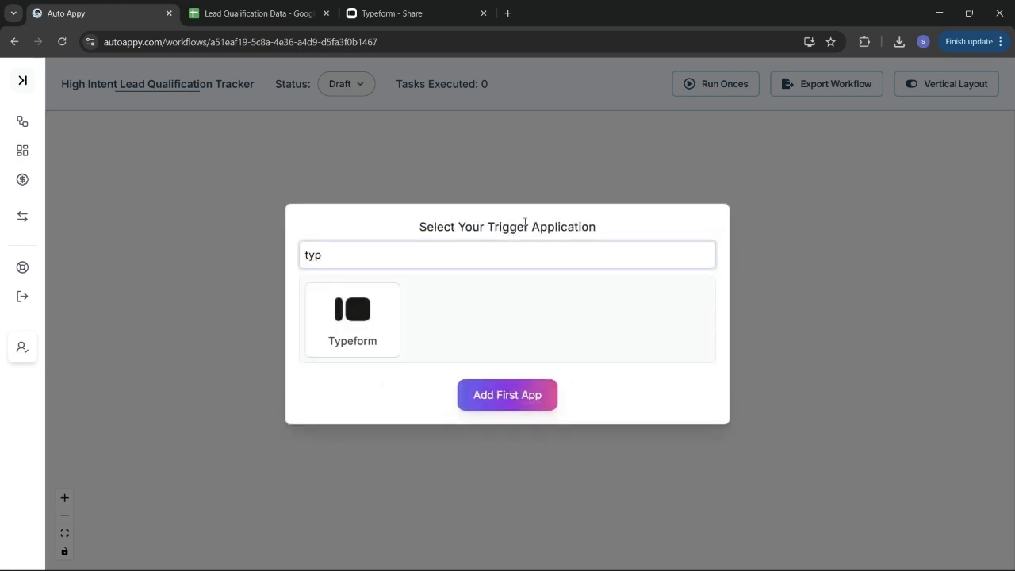
click(345, 337)
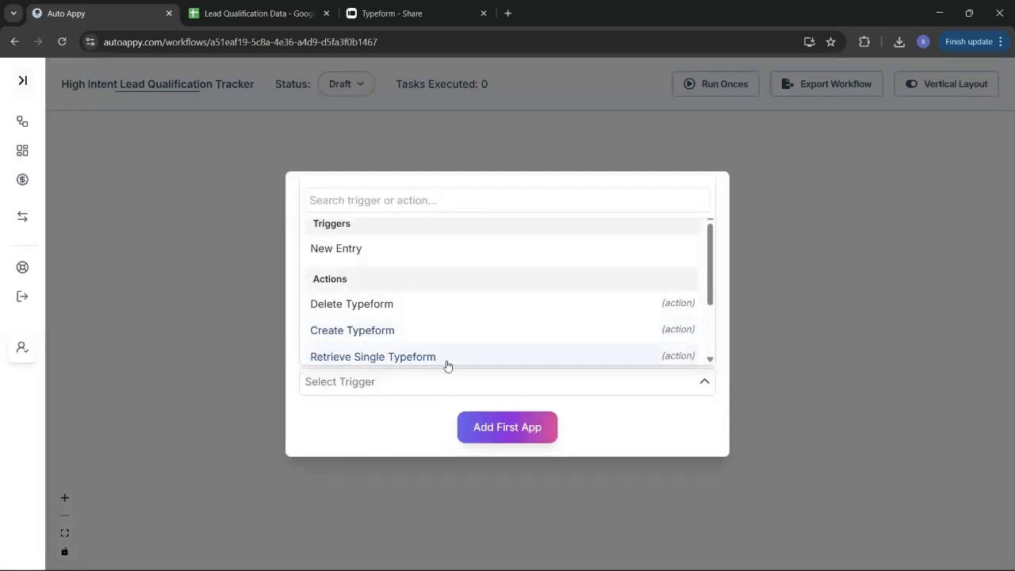
click(419, 259)
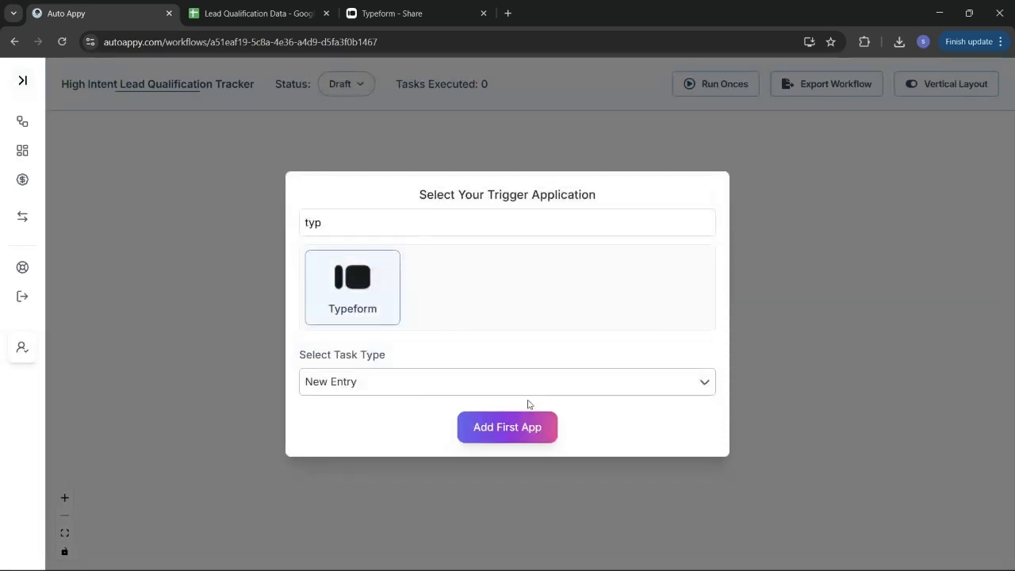
click(526, 431)
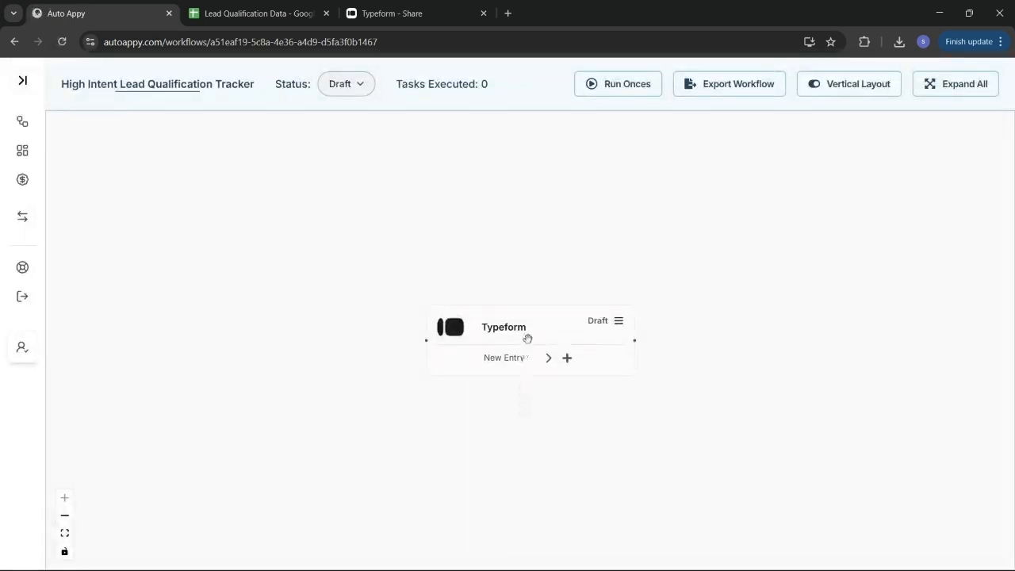
drag(532, 336, 456, 327)
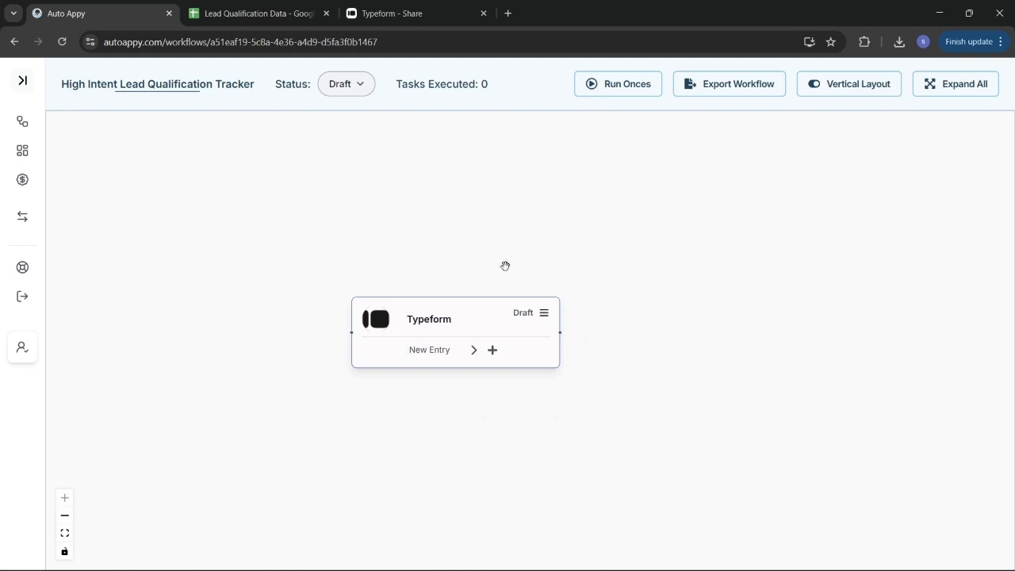
Step: Open the Typeform trigger node's setup and copy its webhook URL
click(544, 316)
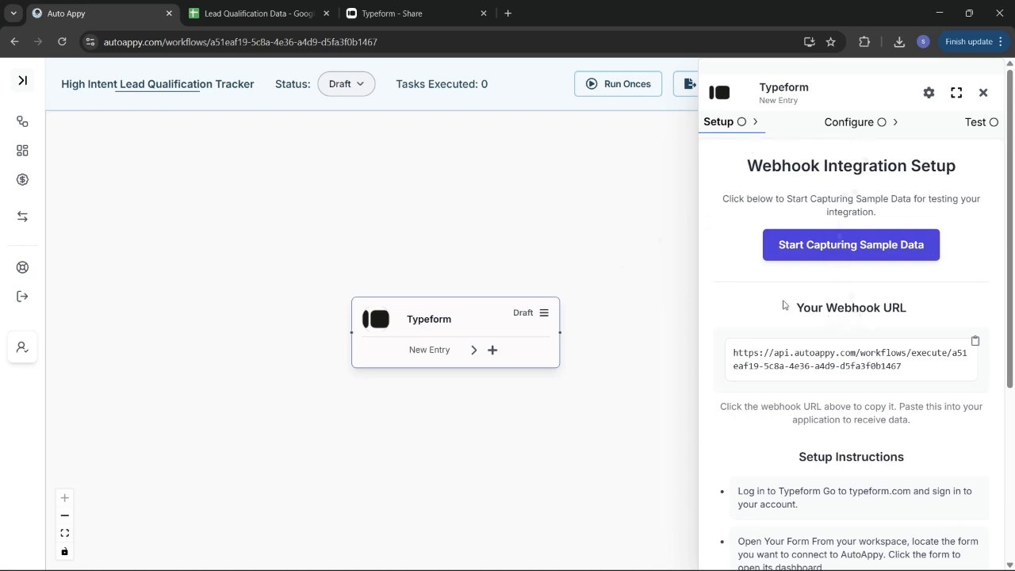
scroll(785, 307, down, 1)
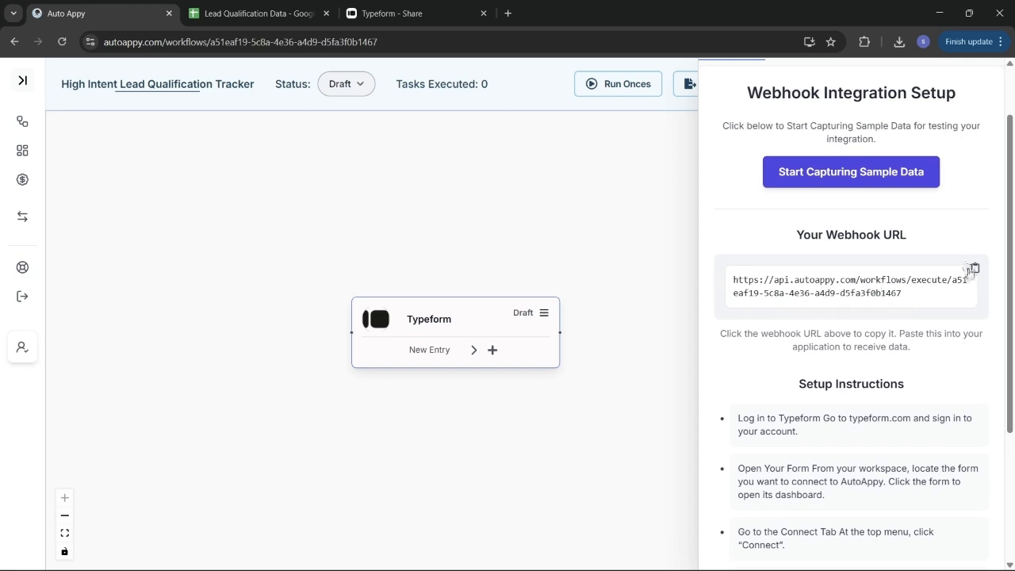
click(972, 269)
scroll(839, 293, down, 2)
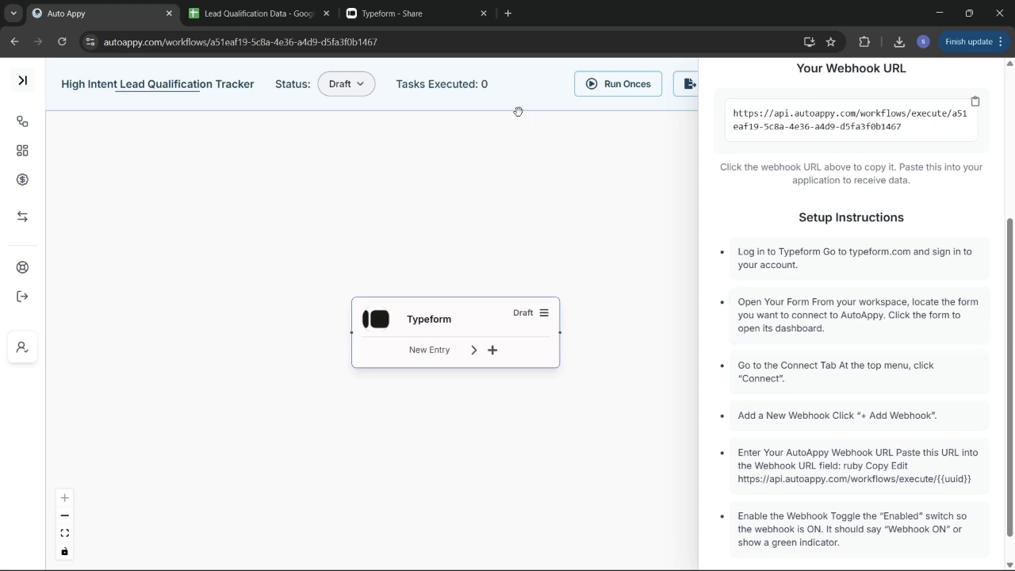
Step: Rename the Course Details form to 'Lead Company generation' and open it for editing
click(388, 12)
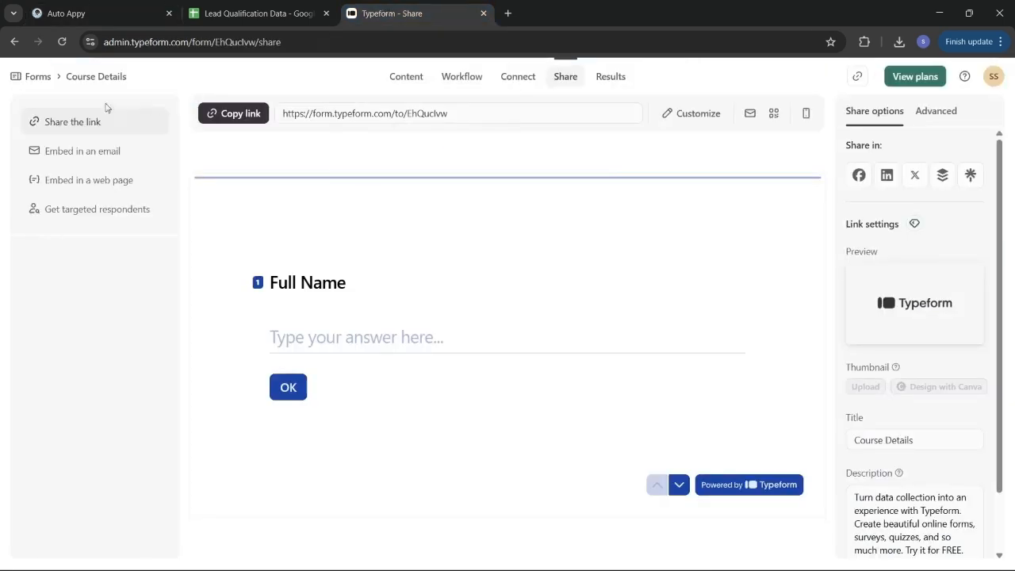
click(39, 77)
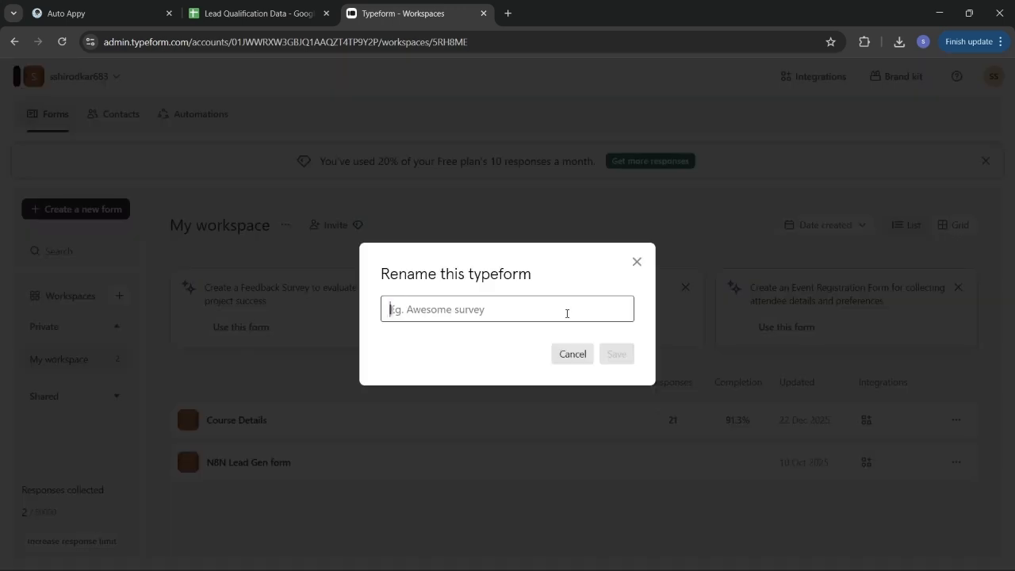
text(C)
key(BackSpace)
text(Lead C)
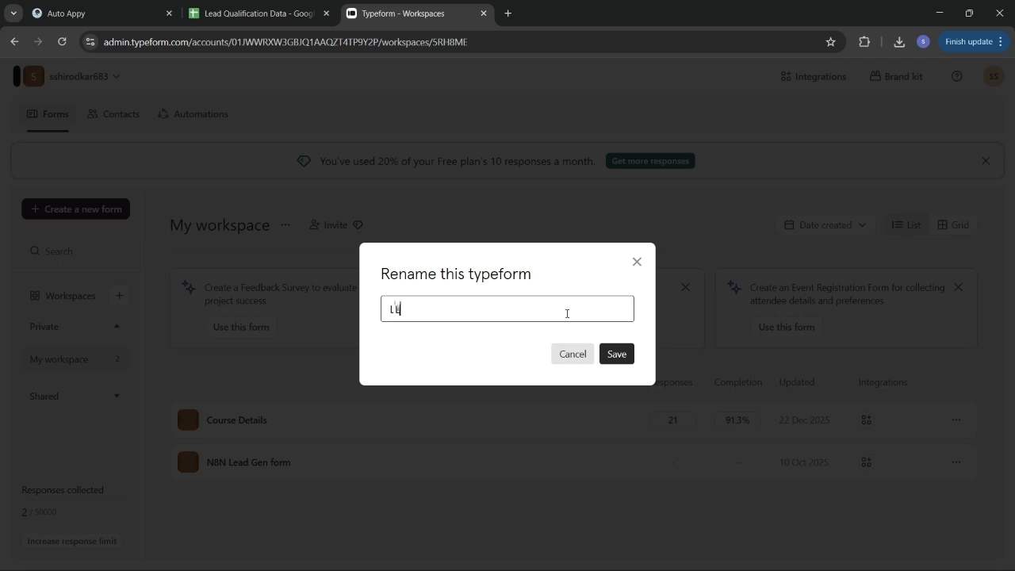
text(ompany generation)
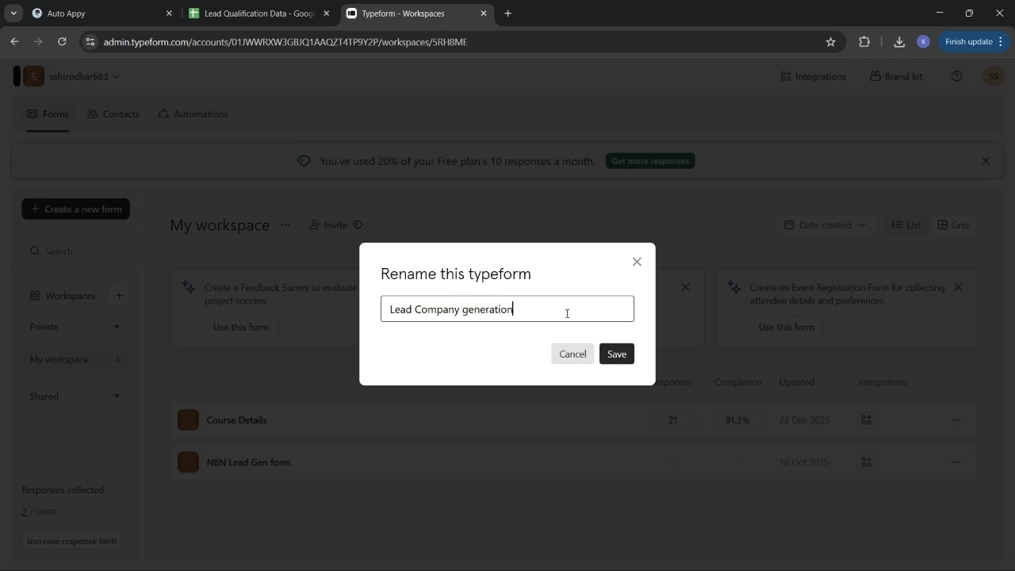
click(617, 354)
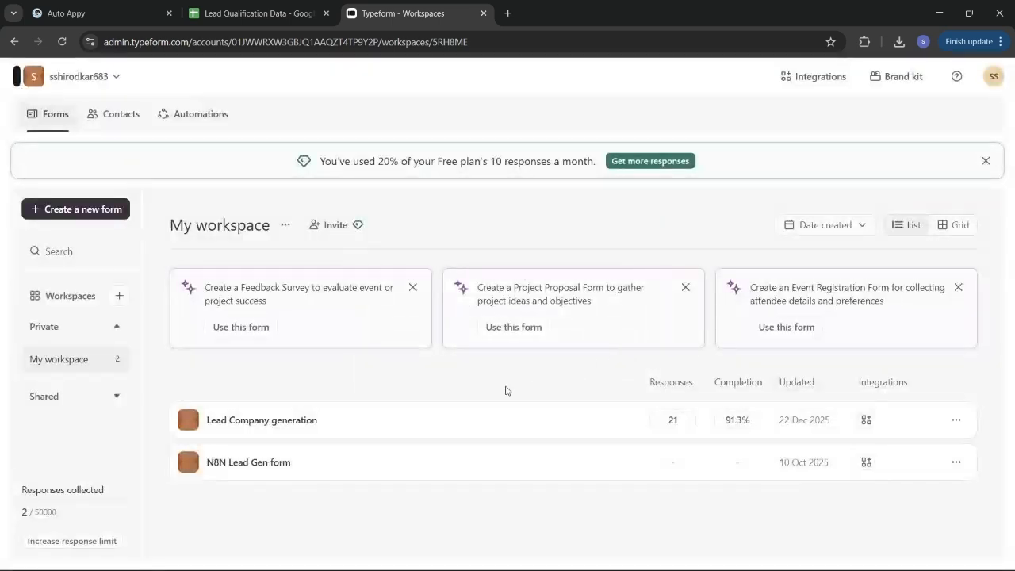
click(293, 422)
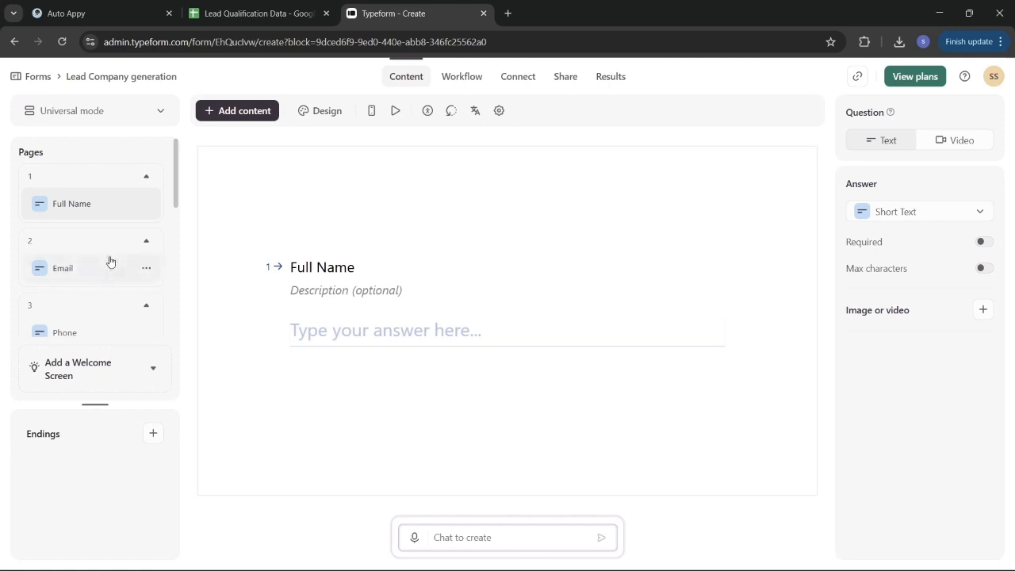
Step: Review the form's questions, including Phone and Company Name
scroll(110, 262, down, 2)
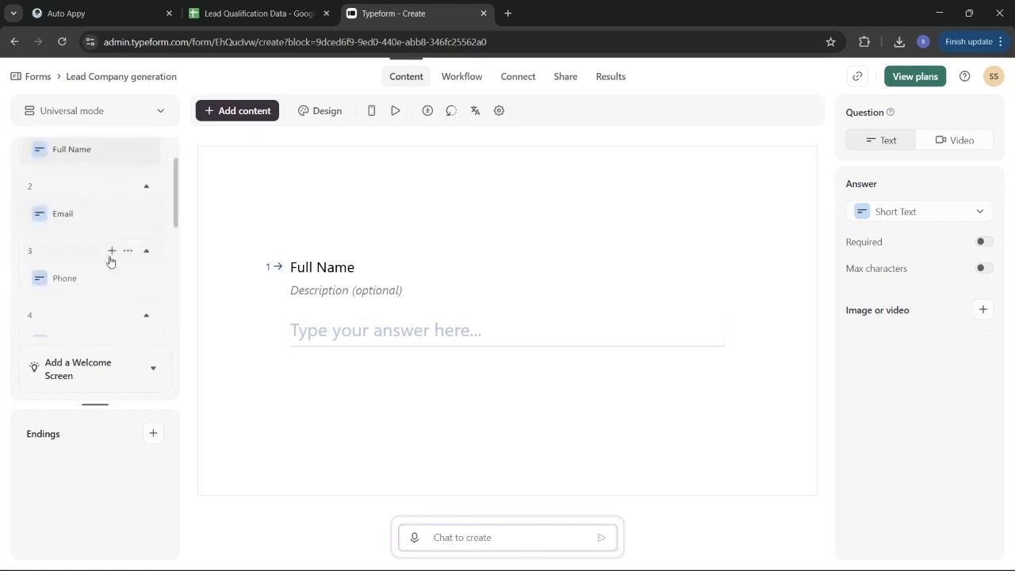
click(89, 278)
scroll(87, 270, down, 3)
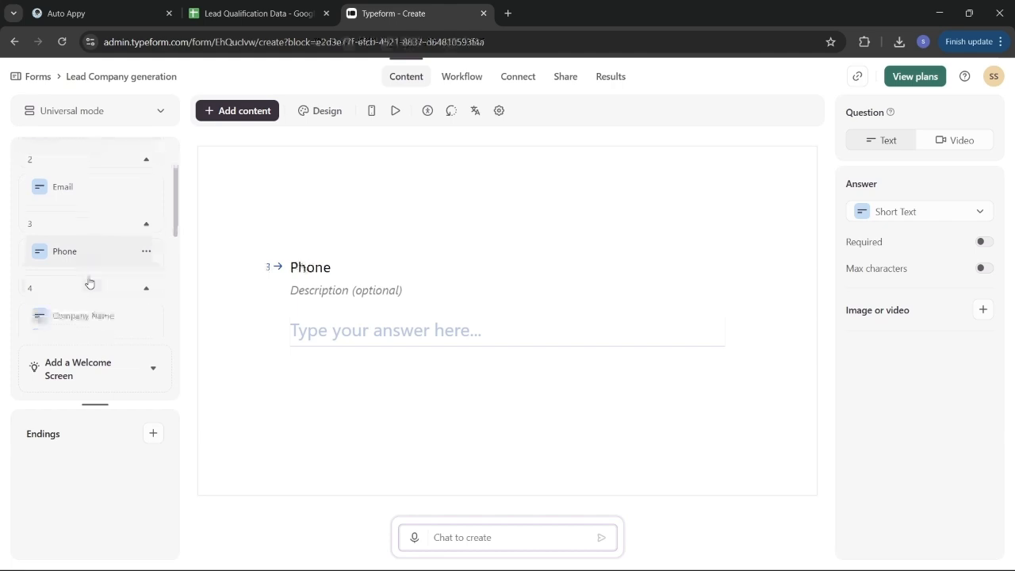
click(77, 253)
scroll(77, 252, down, 3)
scroll(77, 253, down, 2)
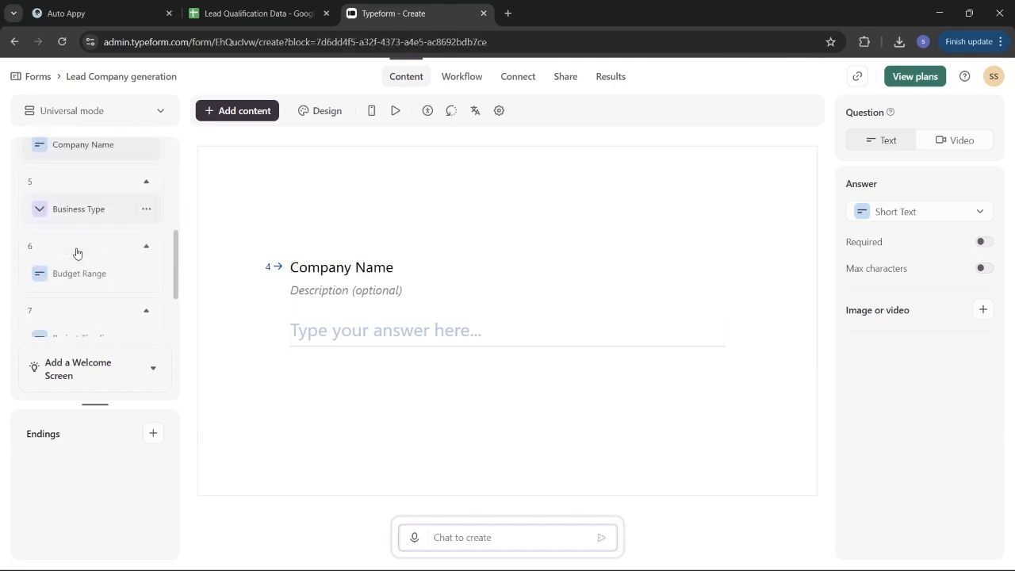
scroll(77, 252, down, 2)
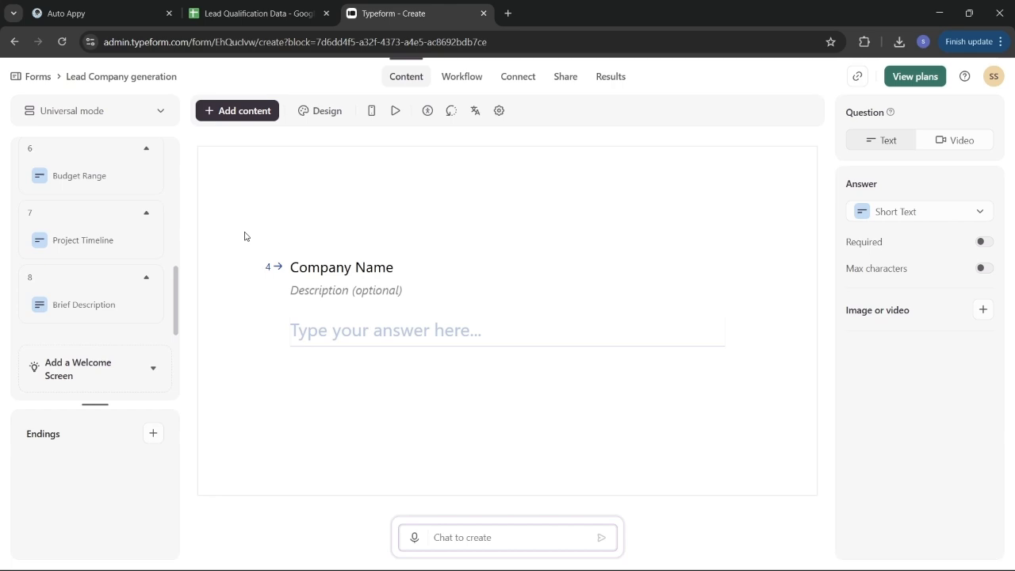
Step: Delete the old webhook, add one with the pasted Auto Appy URL, and turn it on
click(520, 78)
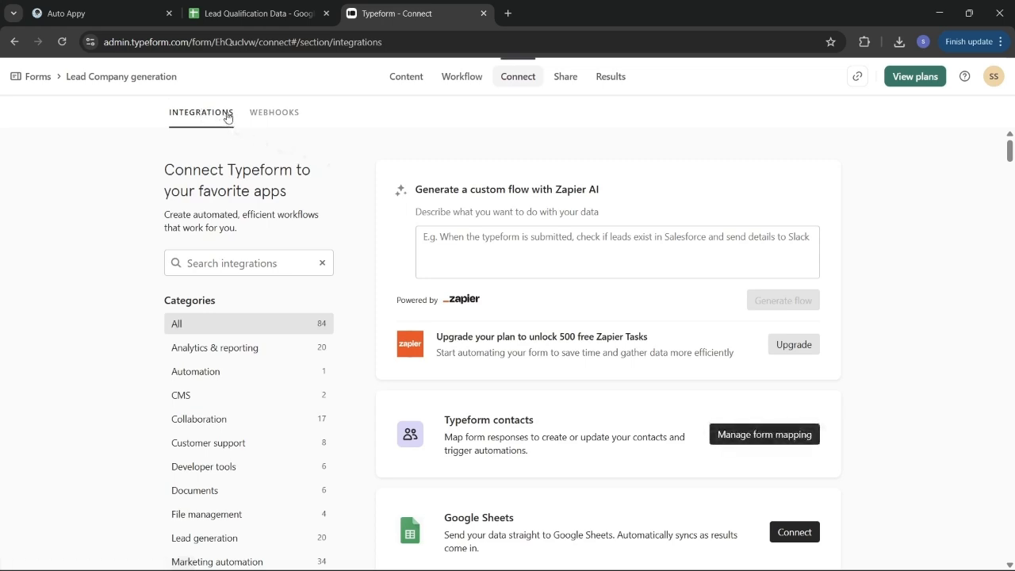
click(288, 116)
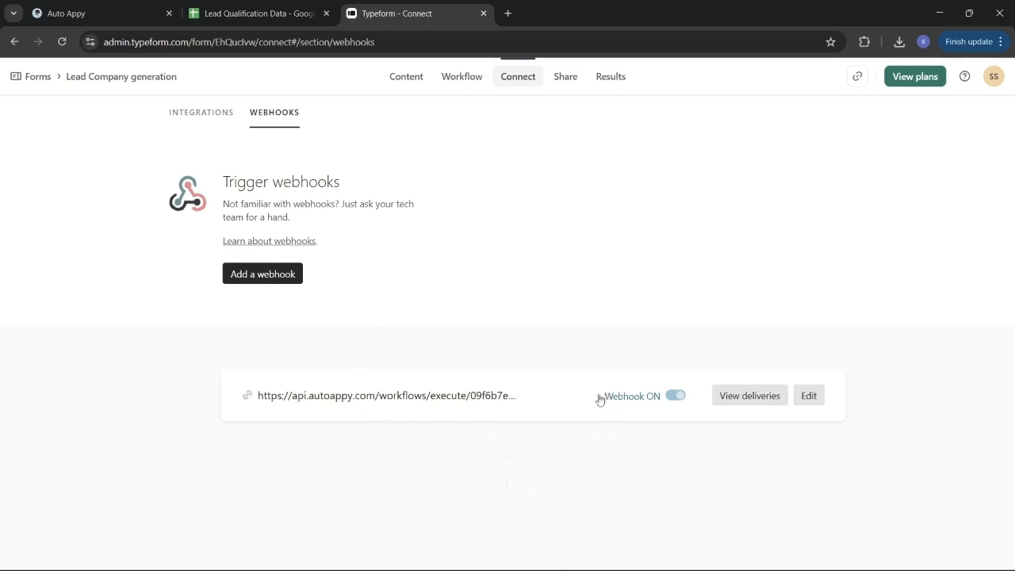
click(677, 396)
click(269, 277)
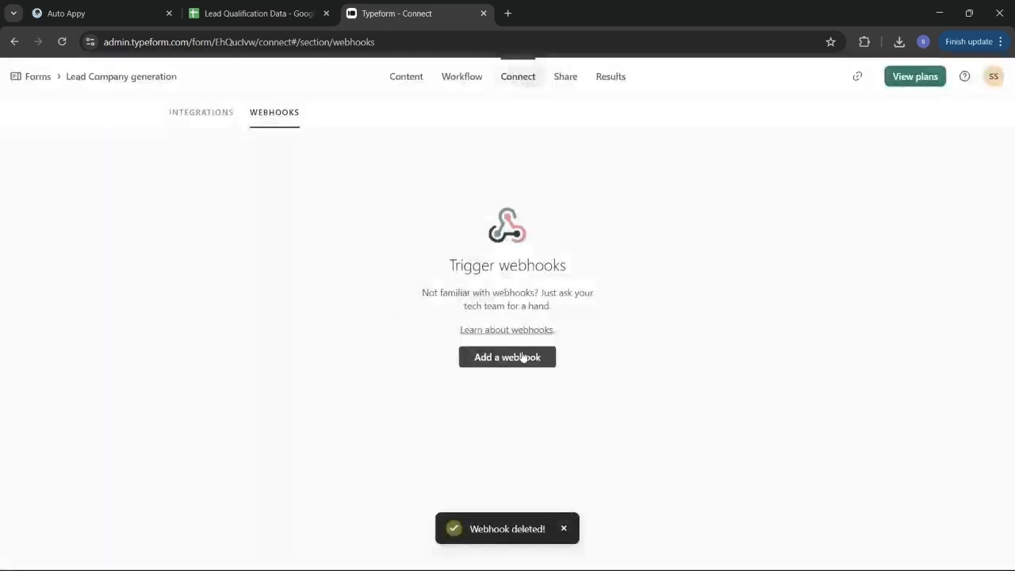
click(523, 357)
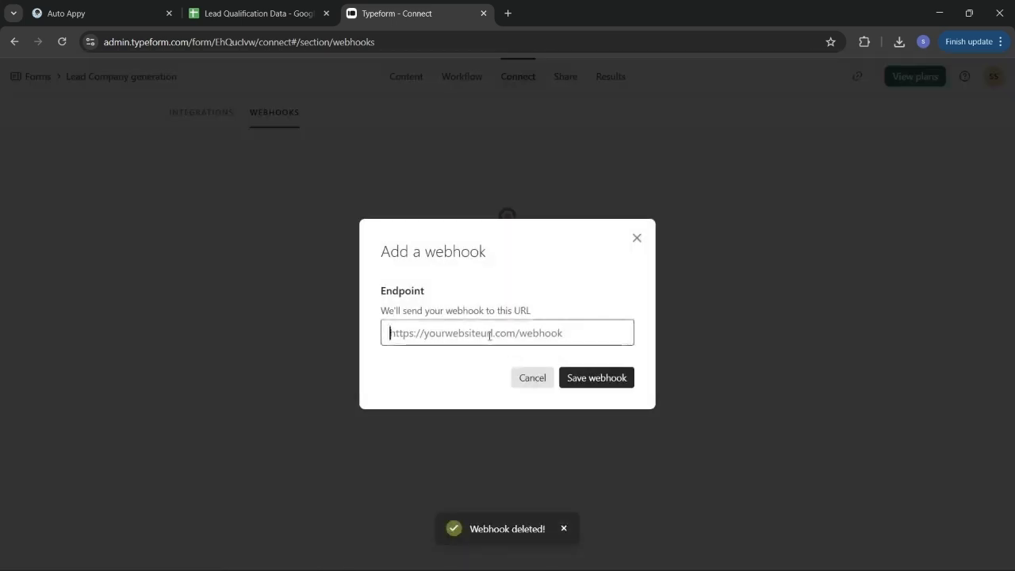
key(ctrl+v)
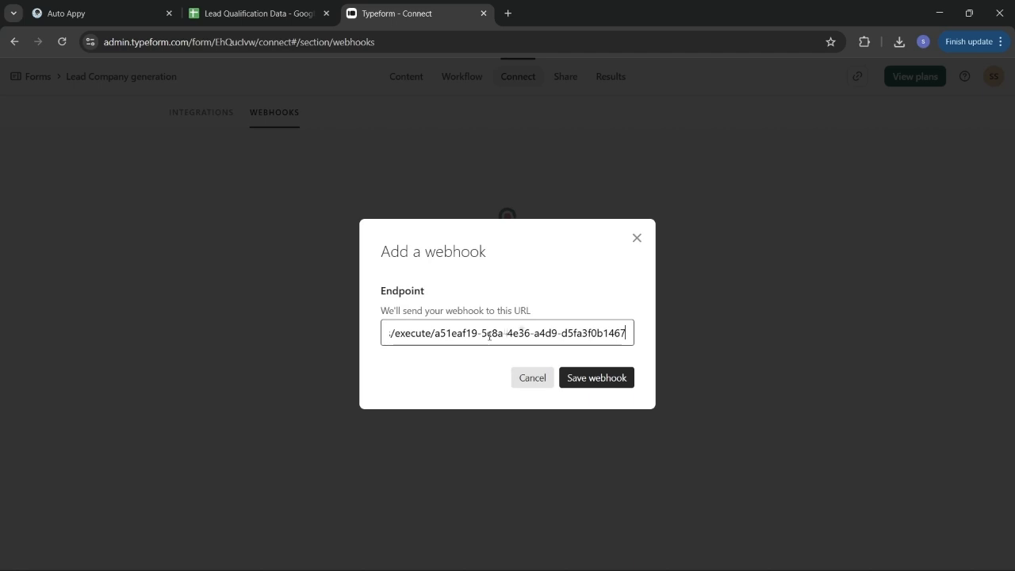
click(605, 377)
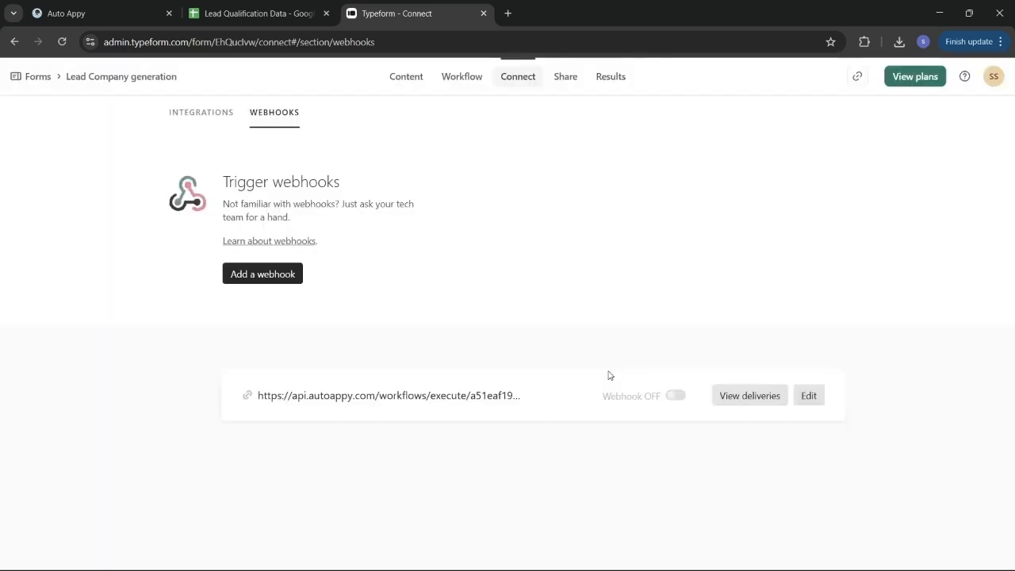
click(675, 396)
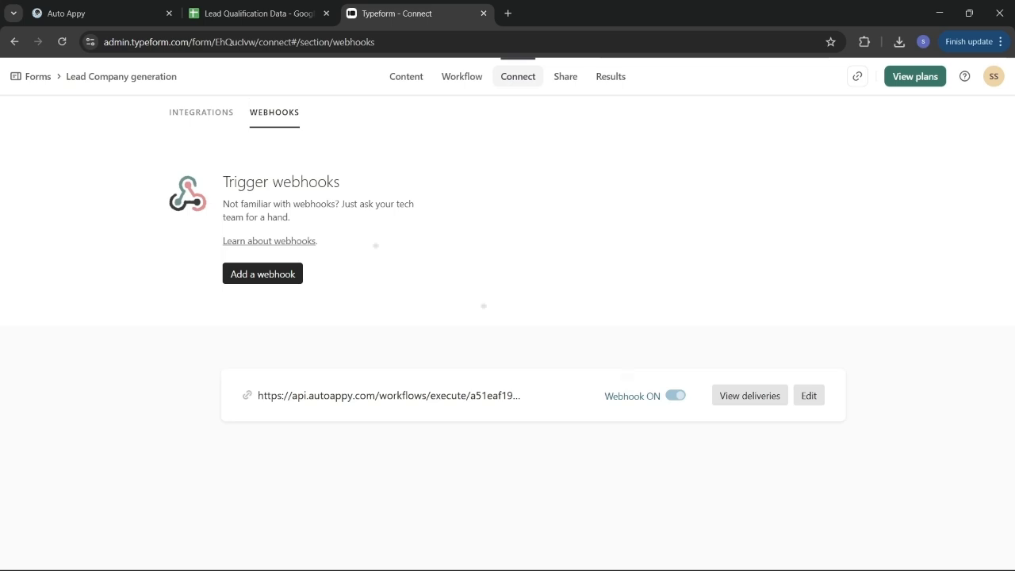
Step: Start capturing Typeform sample data in Auto Appy, then return to the form's share page
click(575, 82)
click(117, 6)
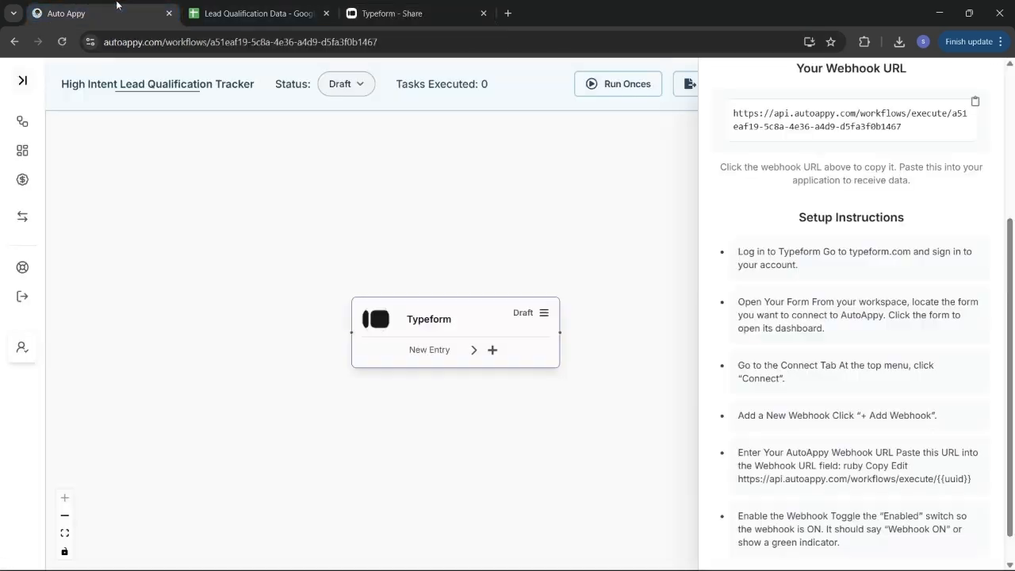
scroll(903, 265, up, 3)
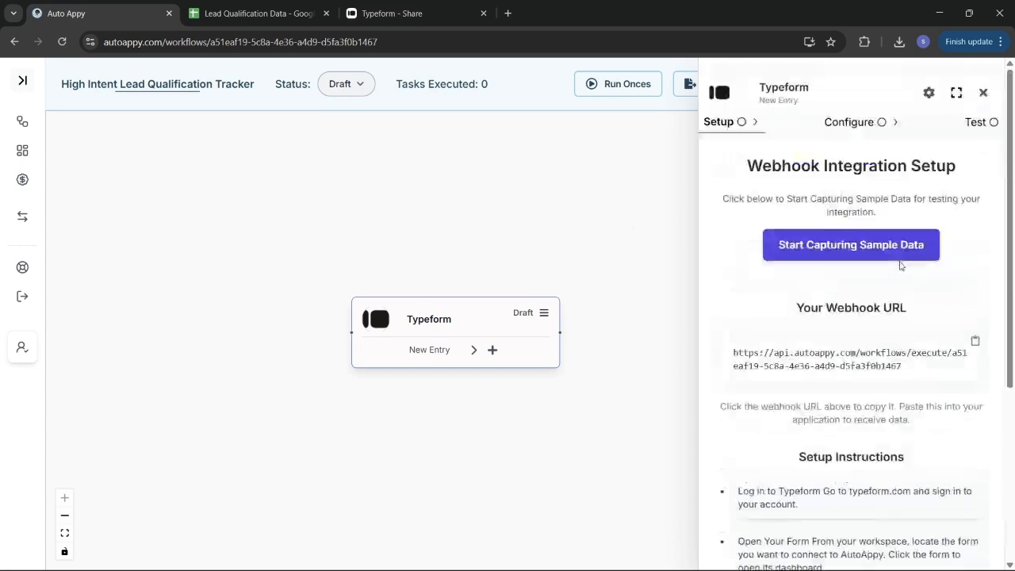
click(852, 243)
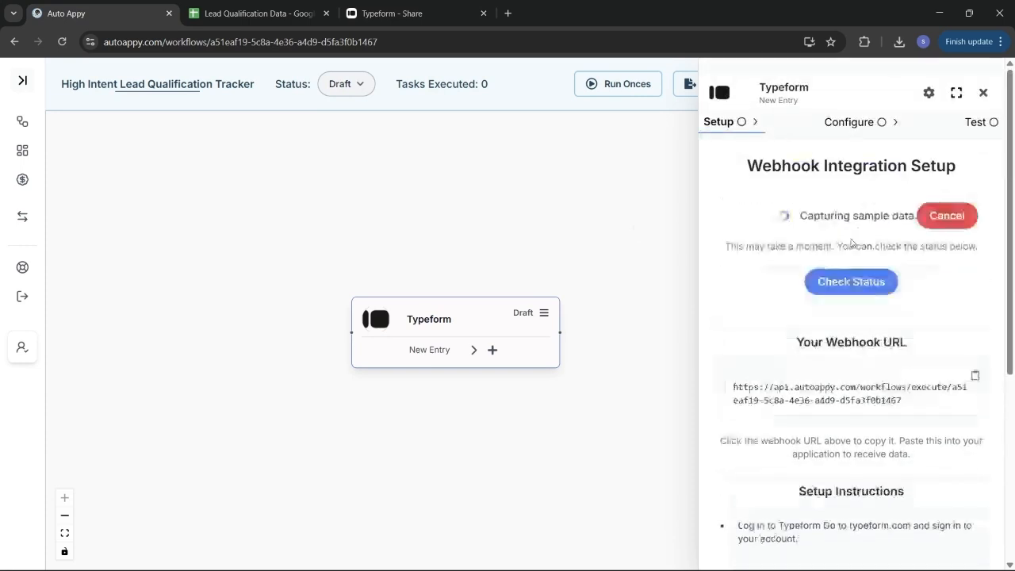
click(373, 4)
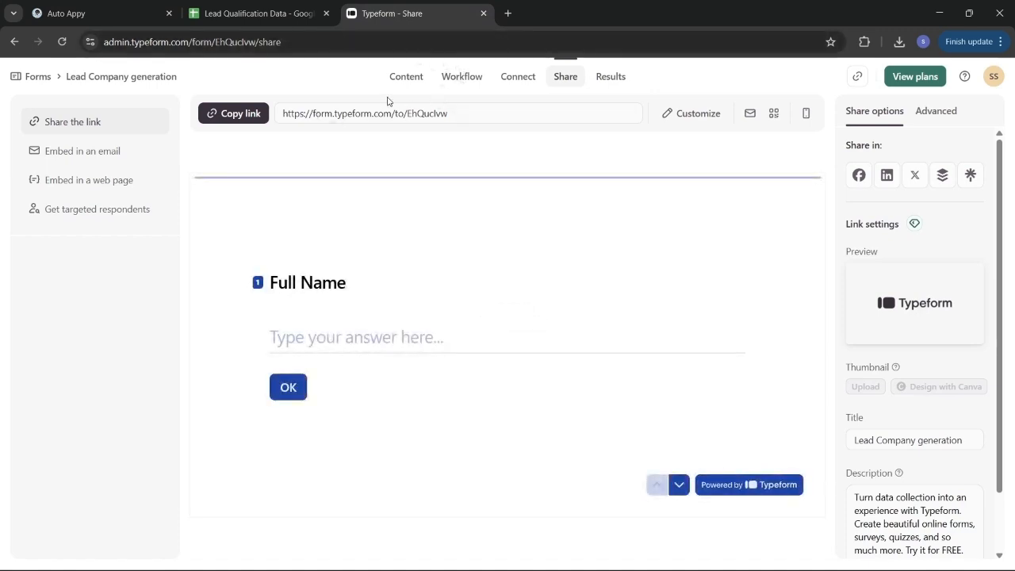
Step: Copy the form's public link and load it in a new browser tab
click(225, 116)
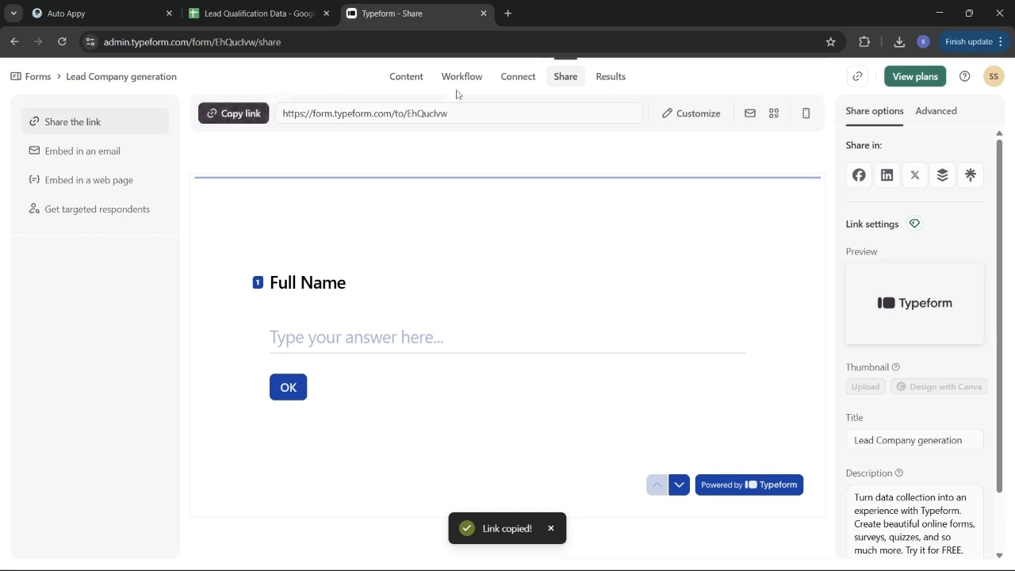
click(509, 15)
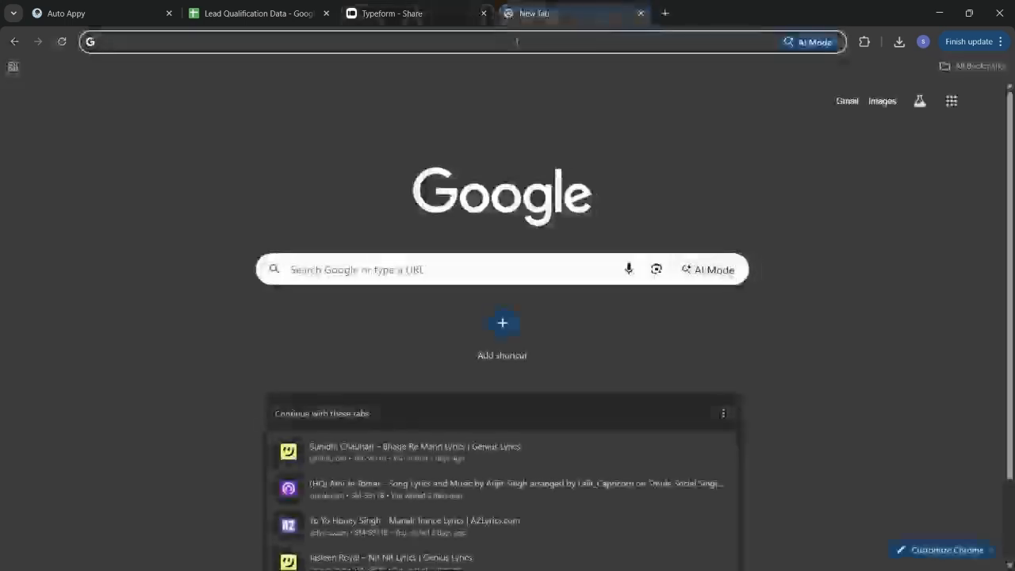
key(ctrl+v)
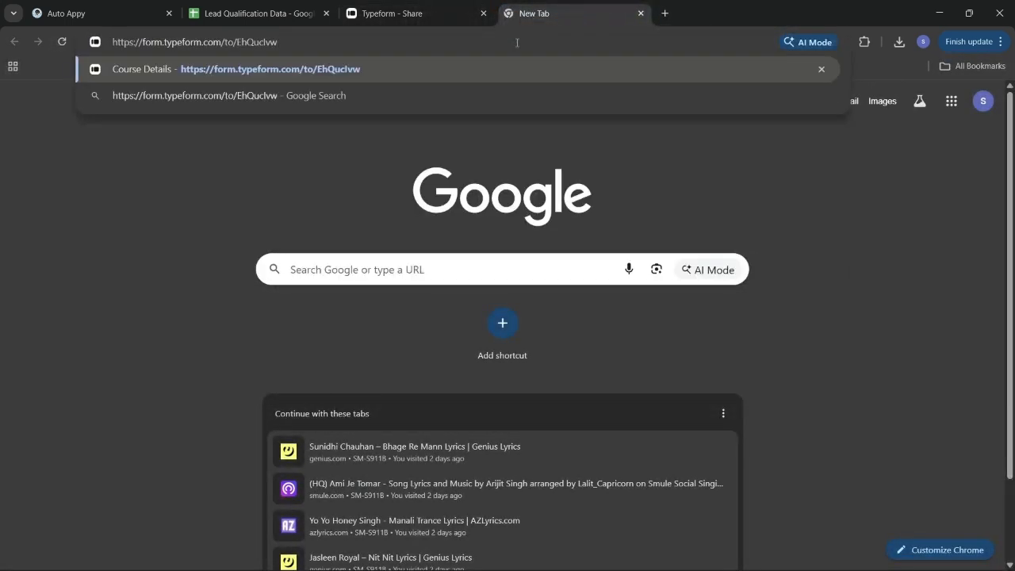
key(Return)
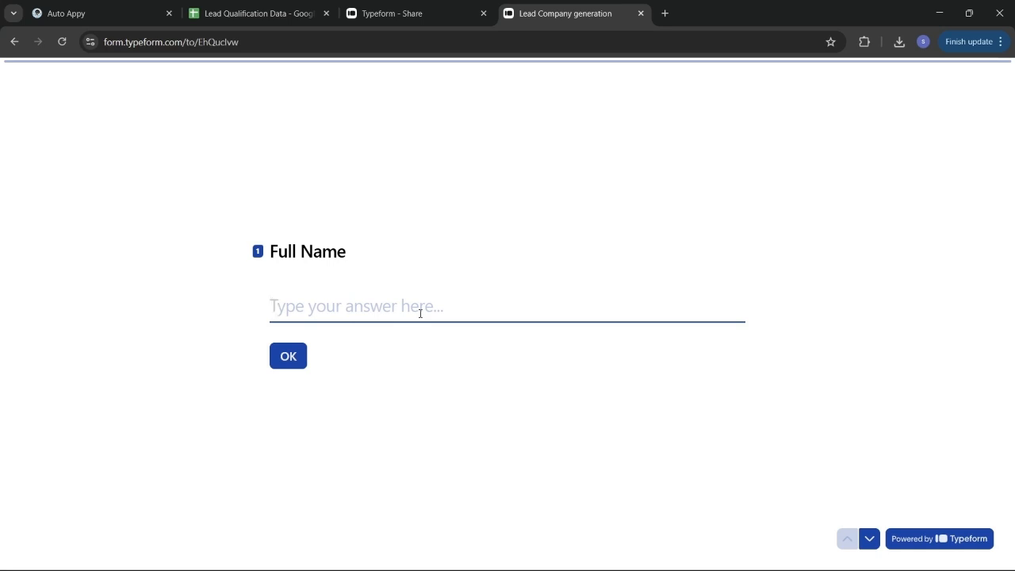
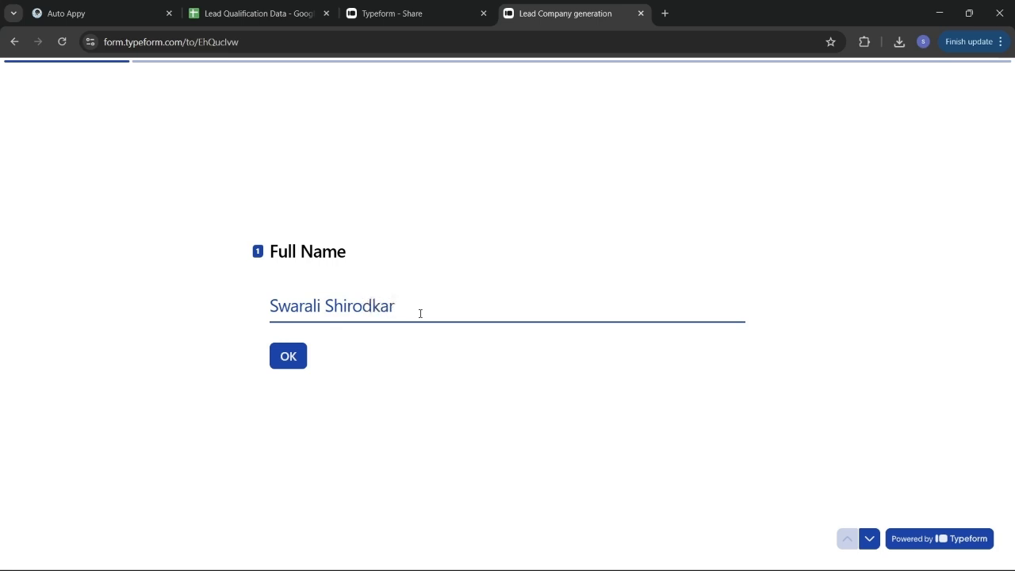
Step: Answer the lead's full name, e-mail and phone number, and company 'Auto Appy Pvt. Ltd'
key(Return)
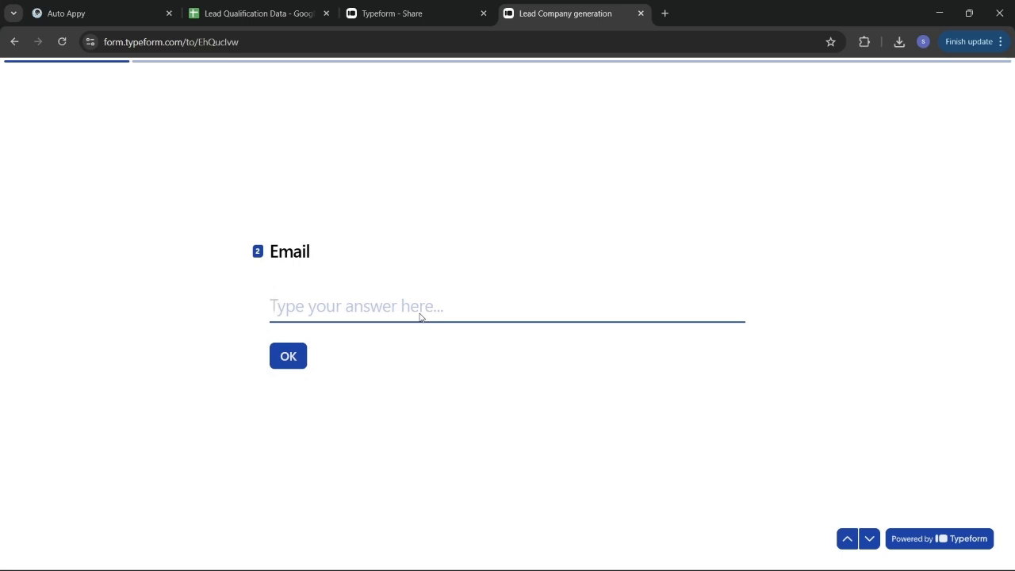
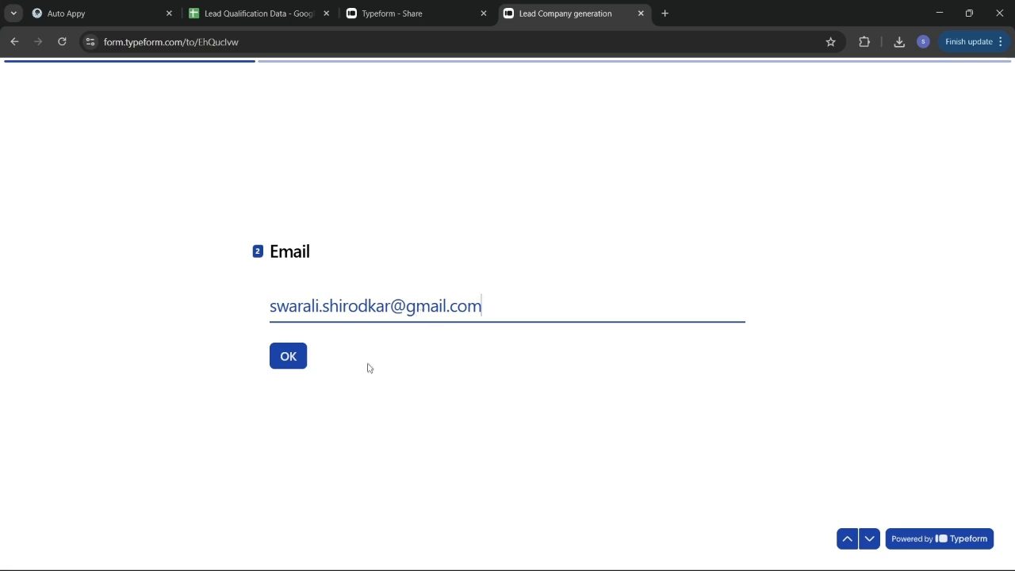
key(Return)
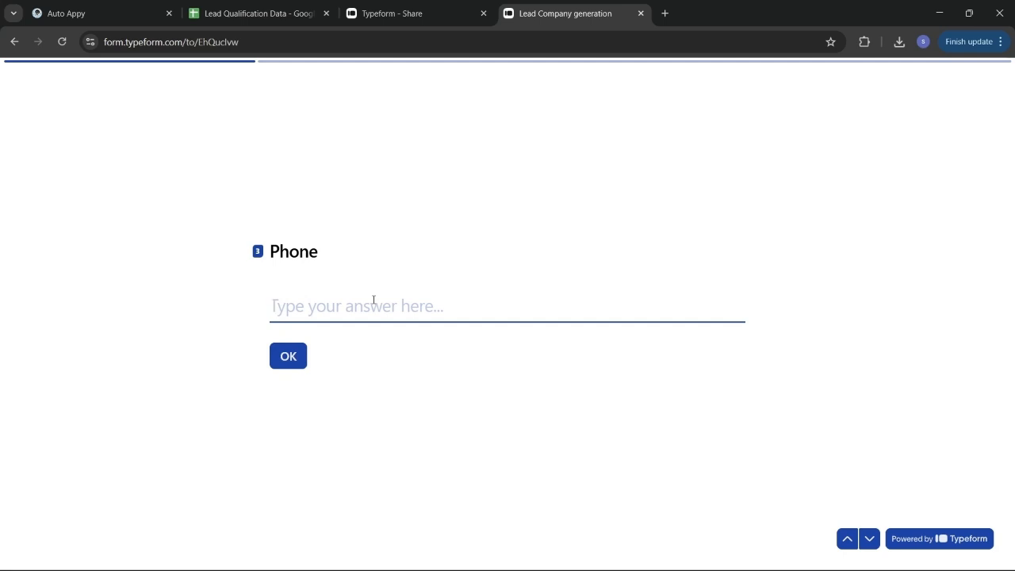
text(8)
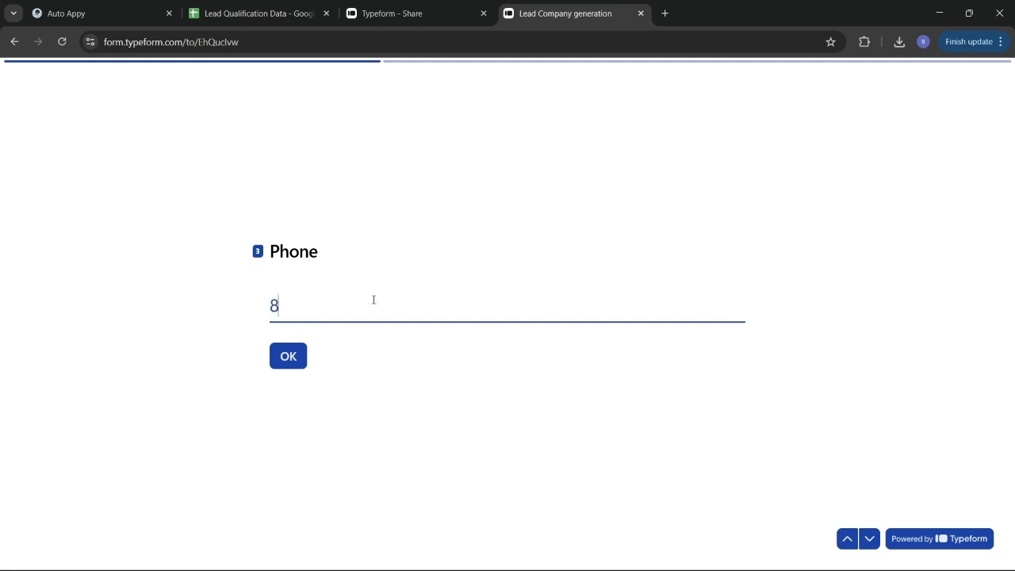
text(888888888)
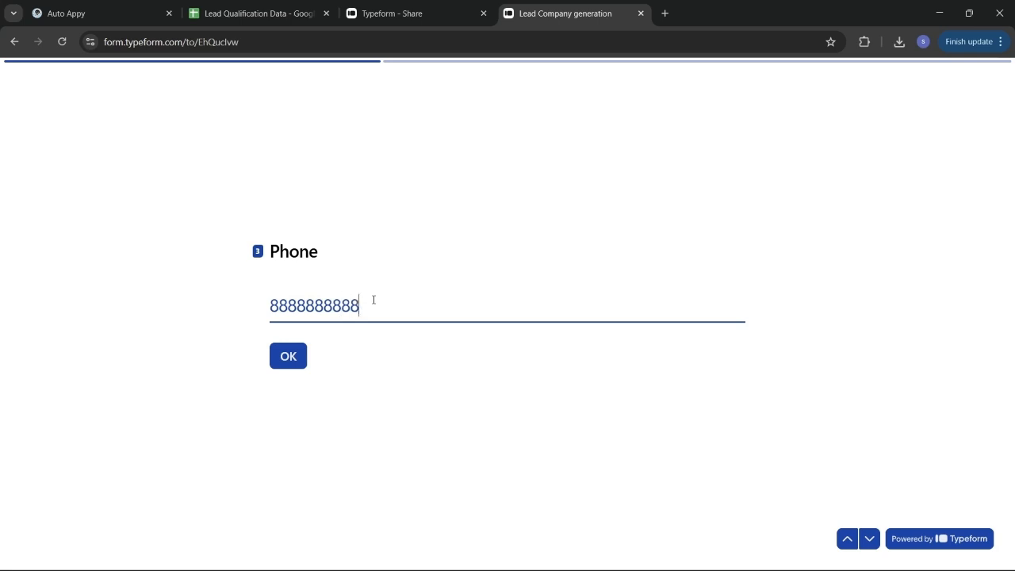
key(Return)
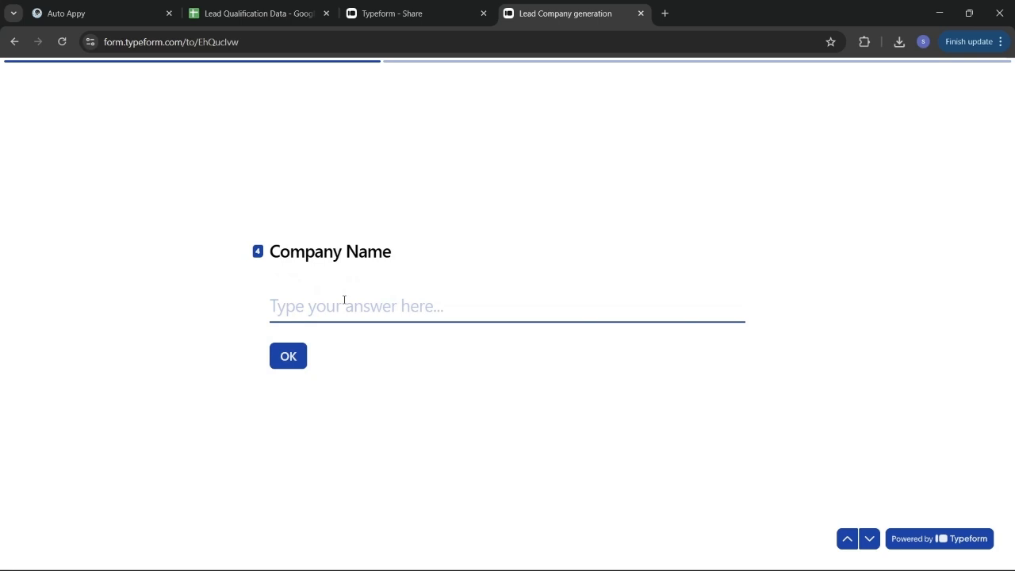
text(Auto )
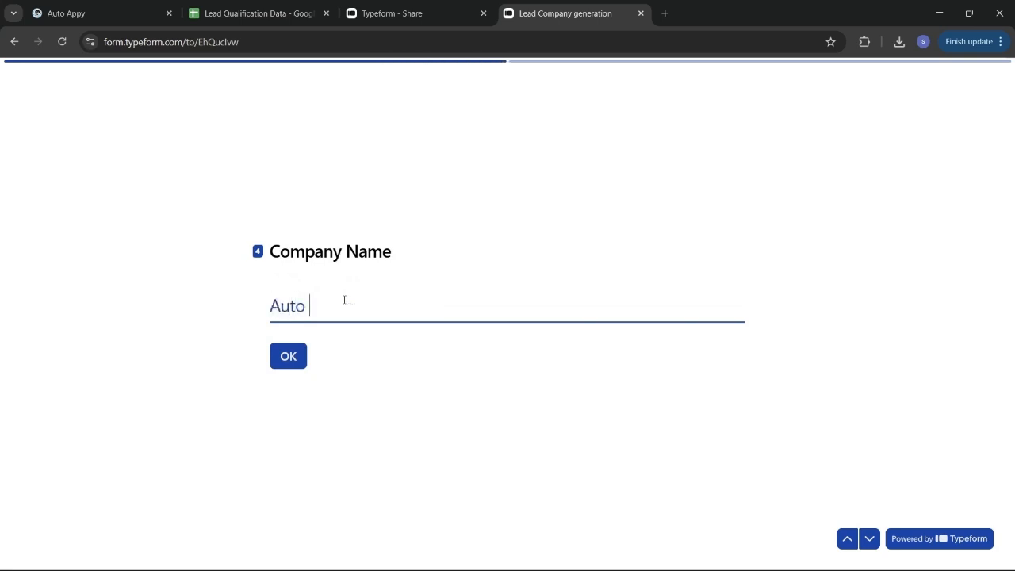
text(Appy Pvt. Ltd)
key(Return)
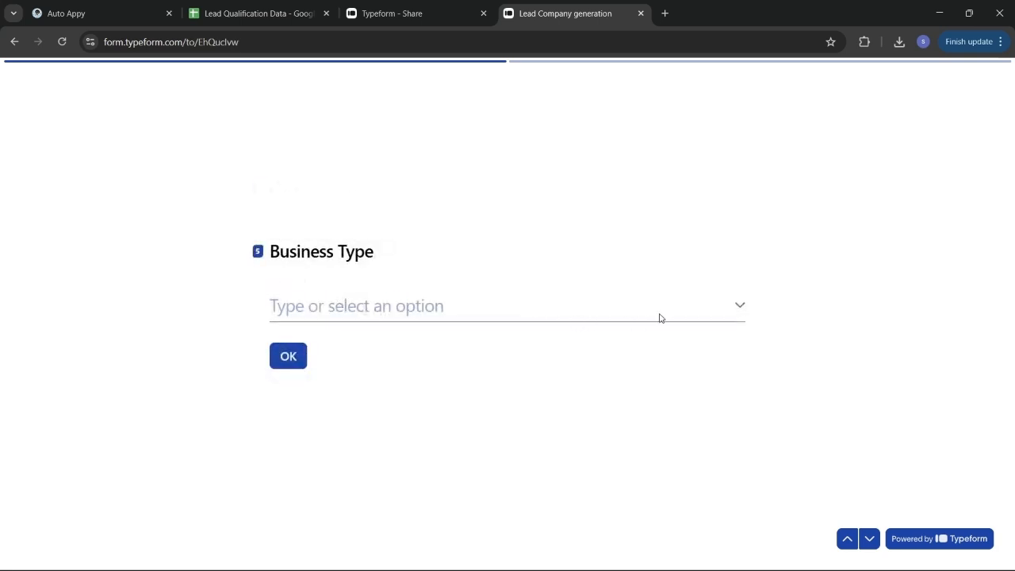
Step: Answer the Typeform with Business Type Service, budget High and timeline Immediate
click(740, 310)
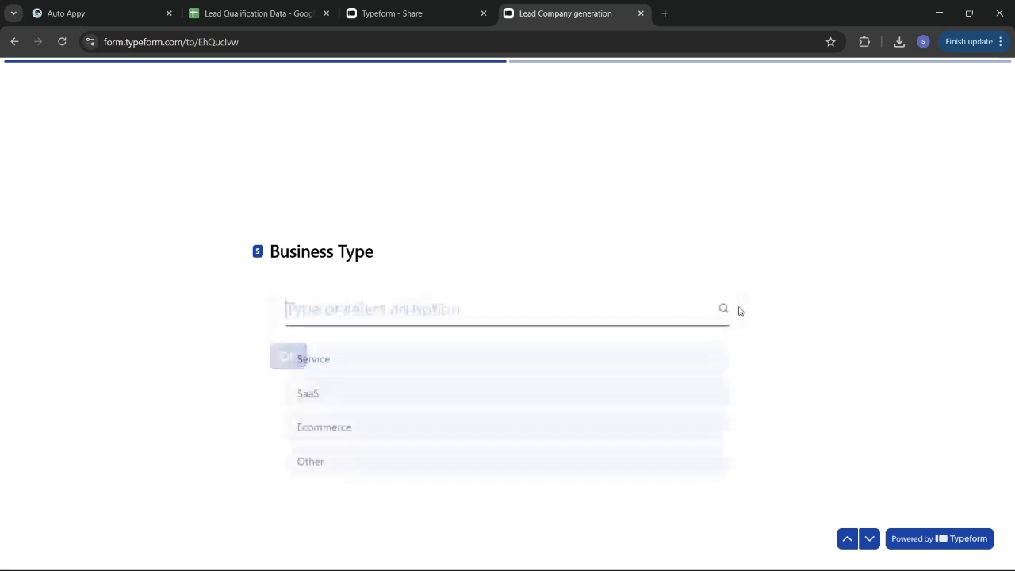
click(428, 367)
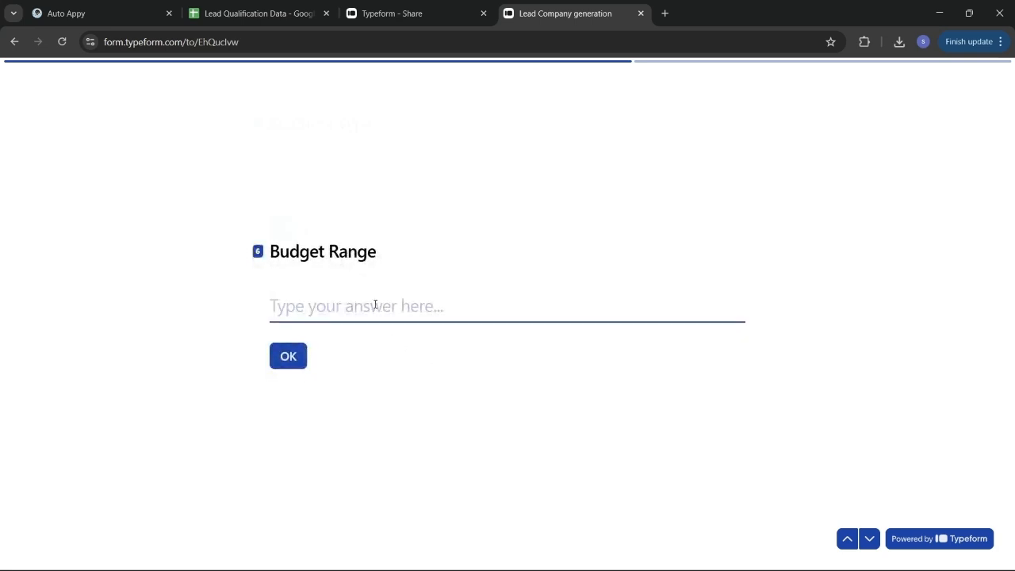
text(High)
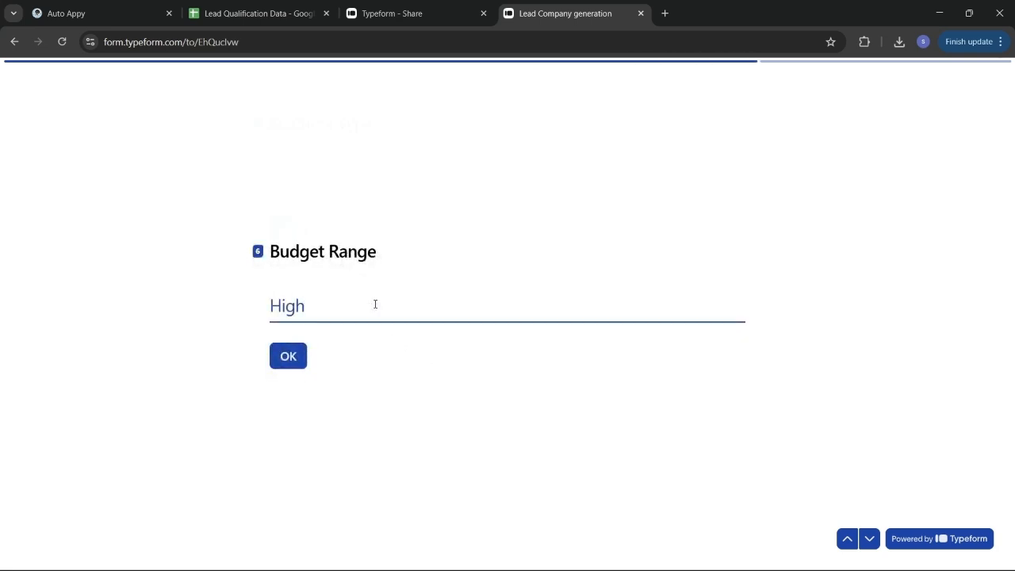
key(Return)
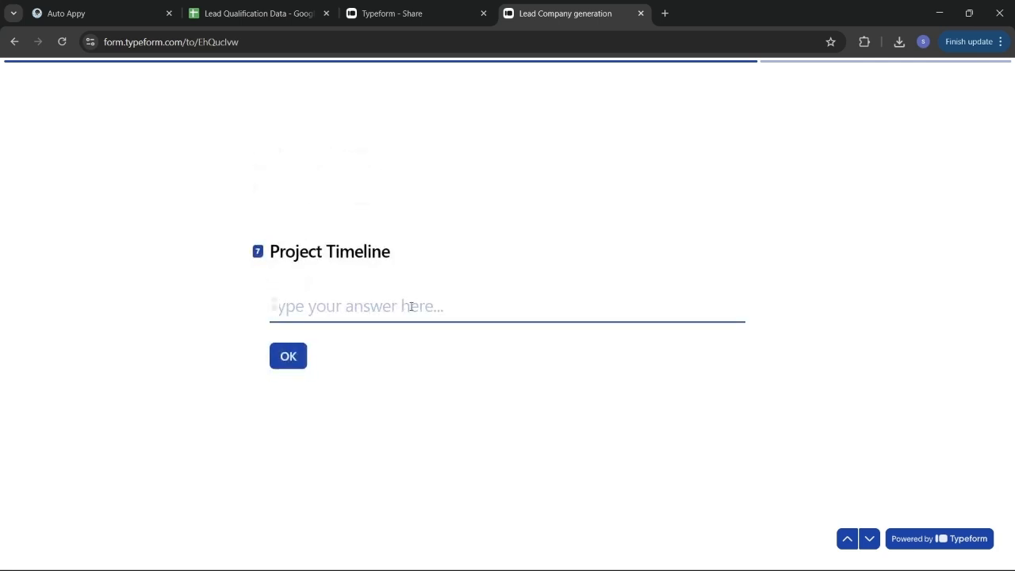
text(Im)
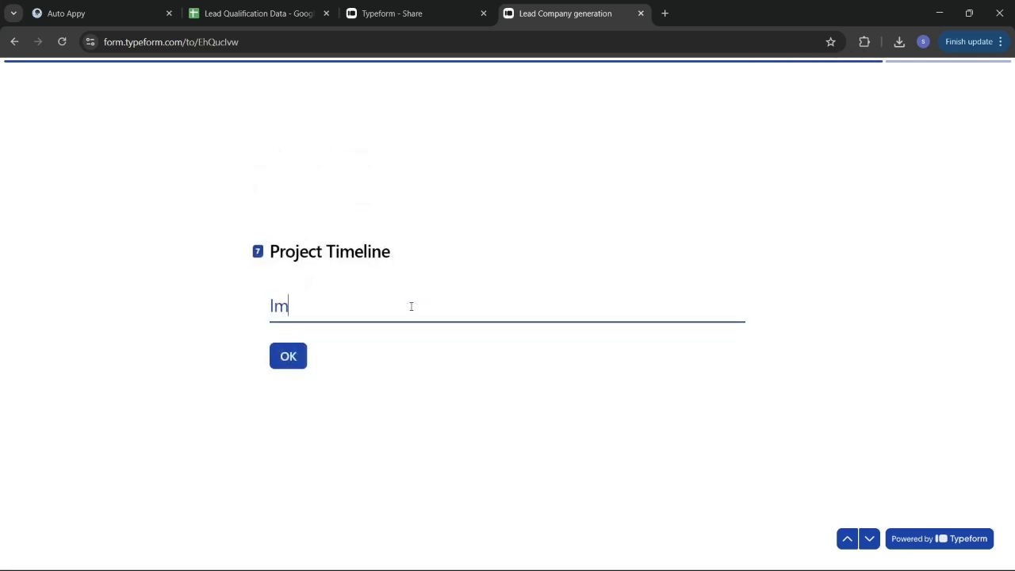
text(mediaye)
key(BackSpace)
text(te)
key(Return)
Step: Enter the invoice-automation brief description, submit the form, and return to Auto Appy
click(408, 285)
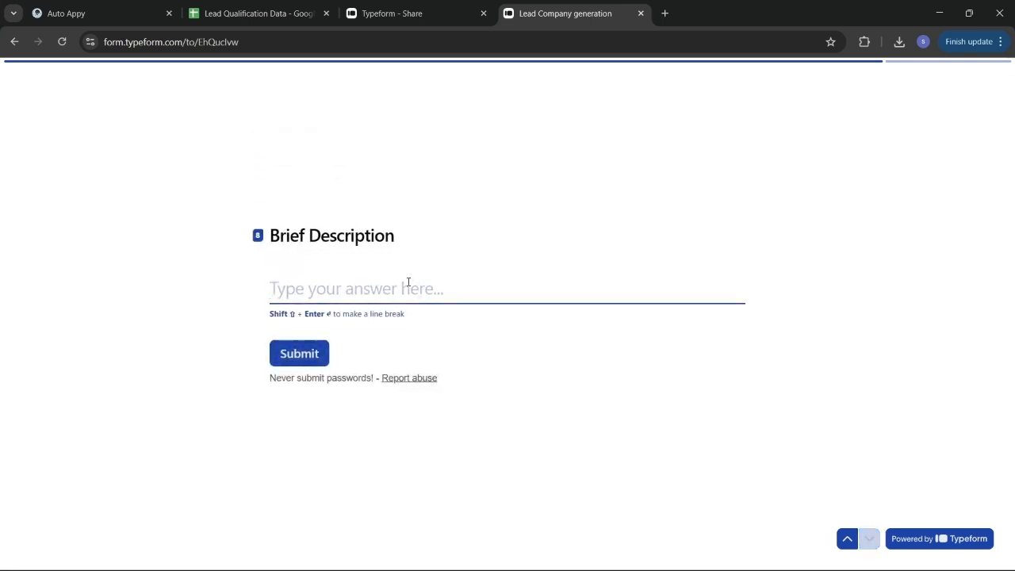
text(I n)
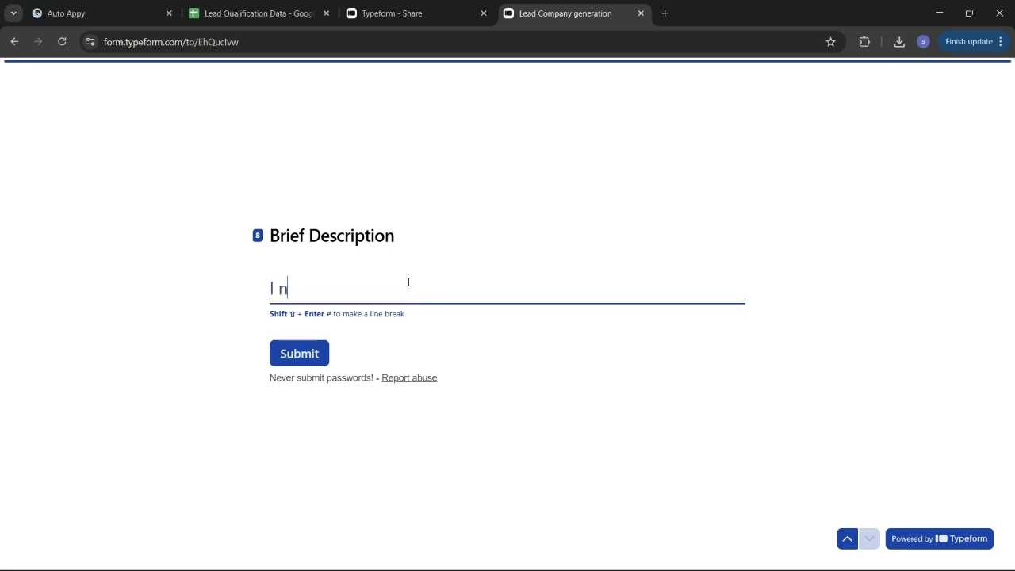
text(eed an automation that)
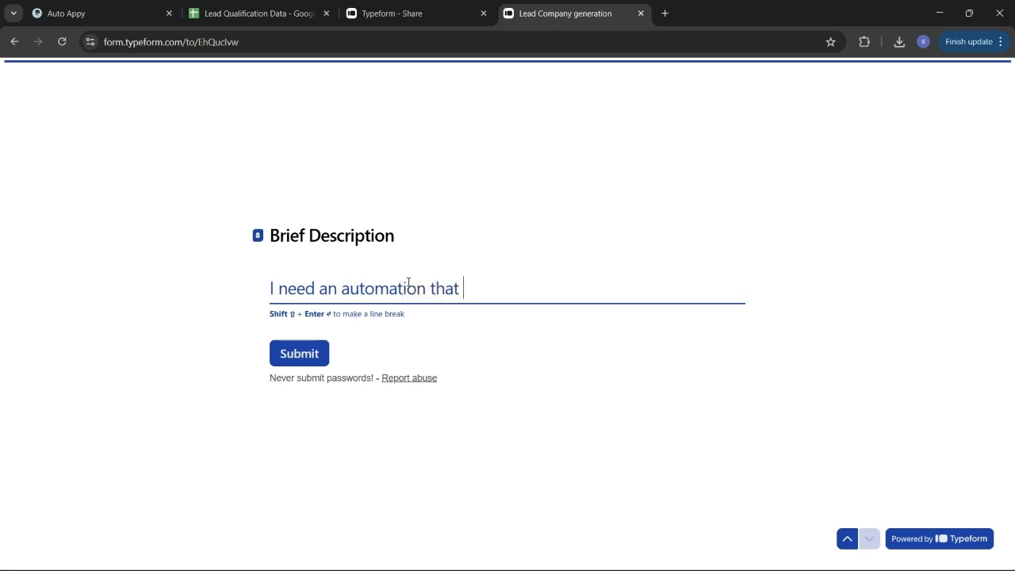
text( couuld automate )
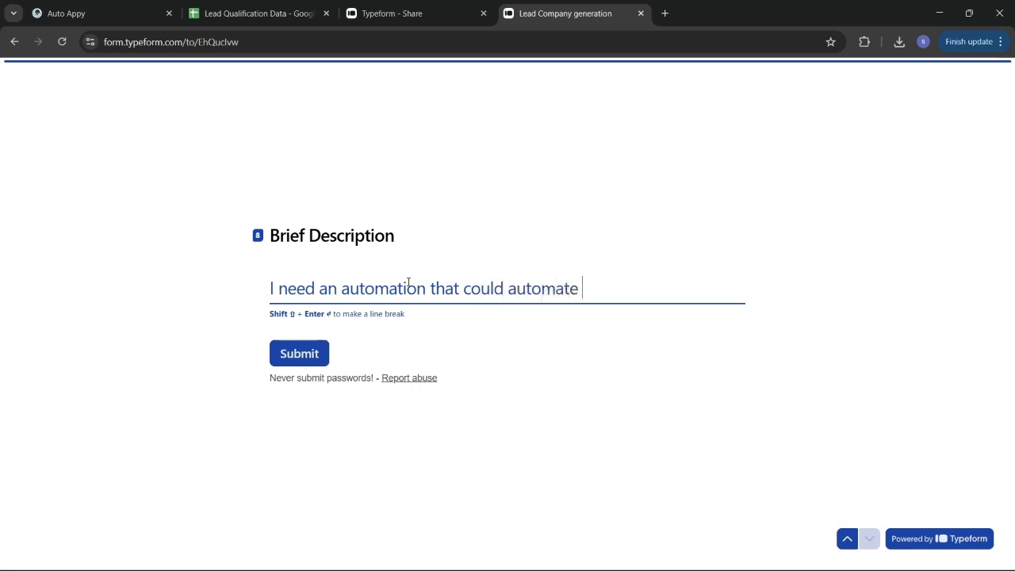
text(my invoice gener)
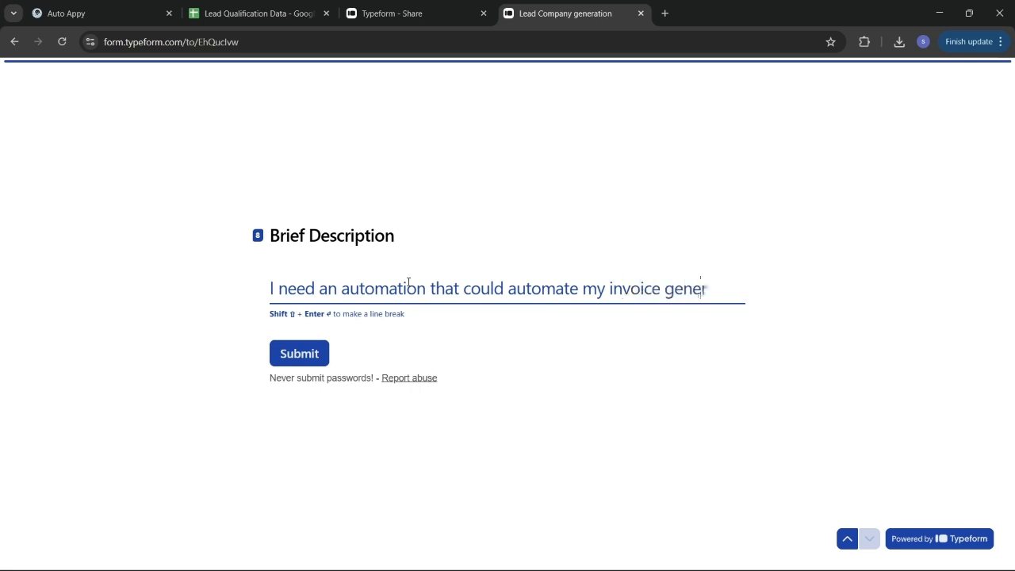
text(ation.)
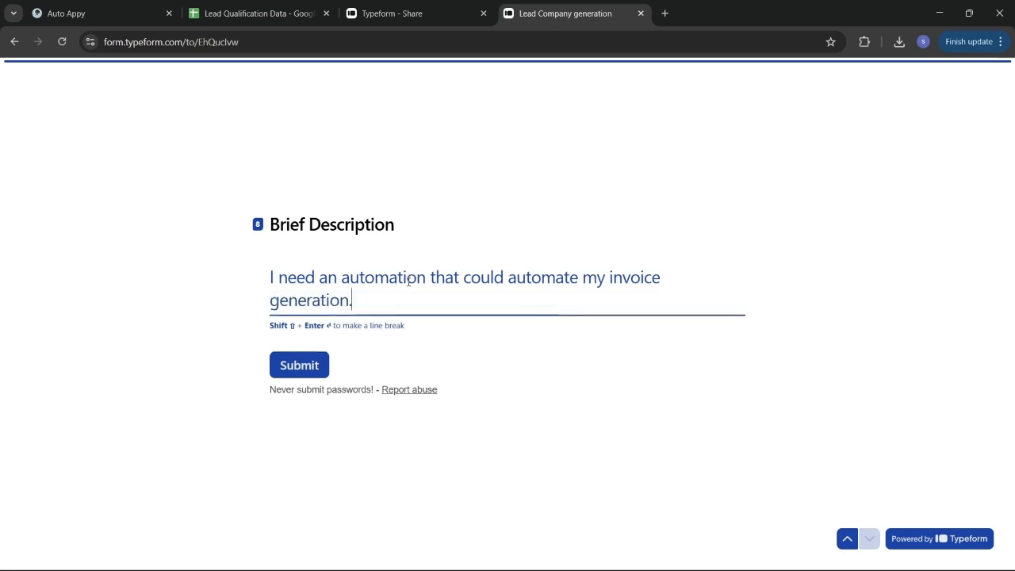
click(315, 369)
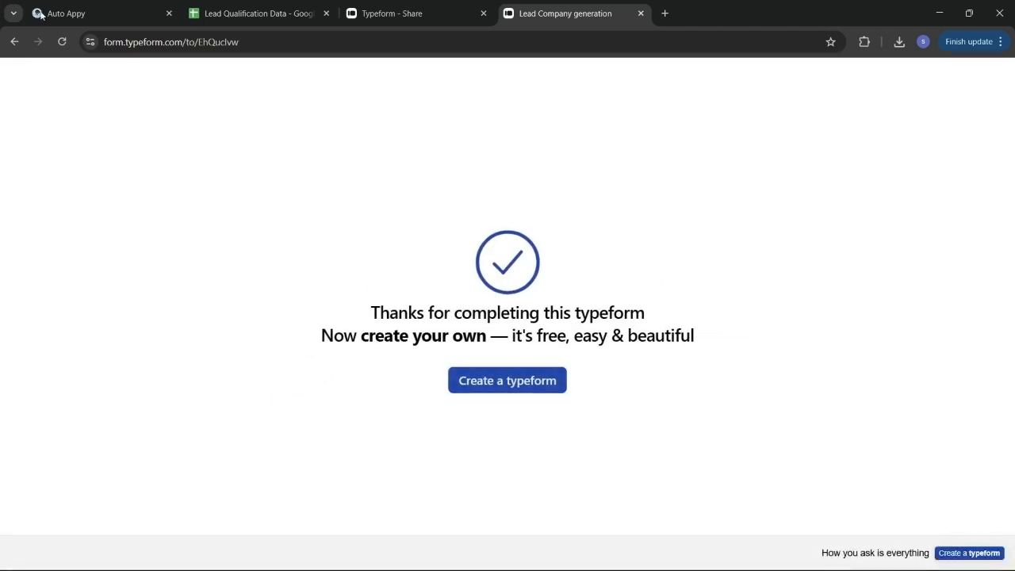
click(68, 13)
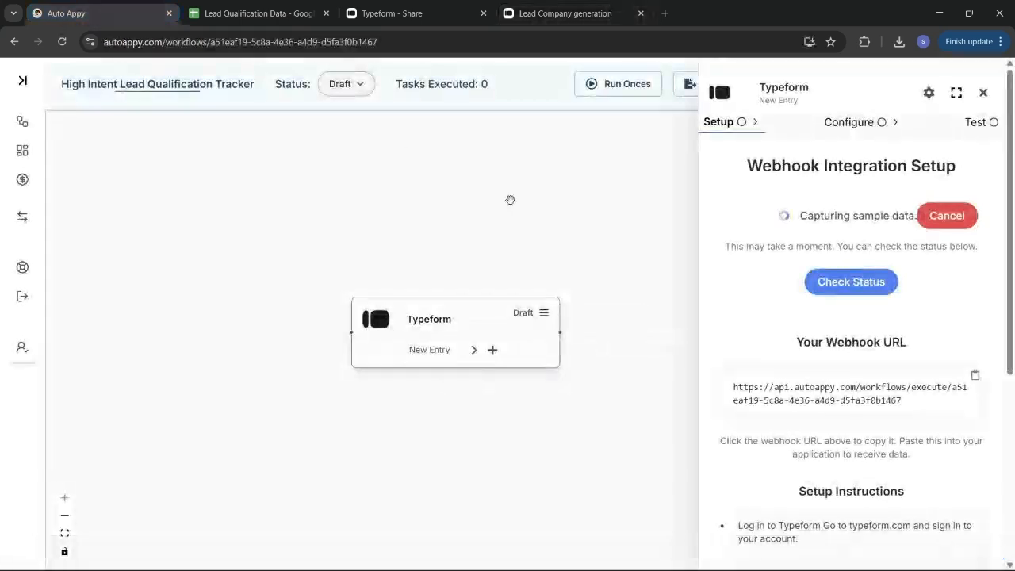
Step: Check the webhook status to capture the Typeform response, then review the captured JSON sample data
click(841, 282)
scroll(871, 399, down, 3)
scroll(871, 401, down, 15)
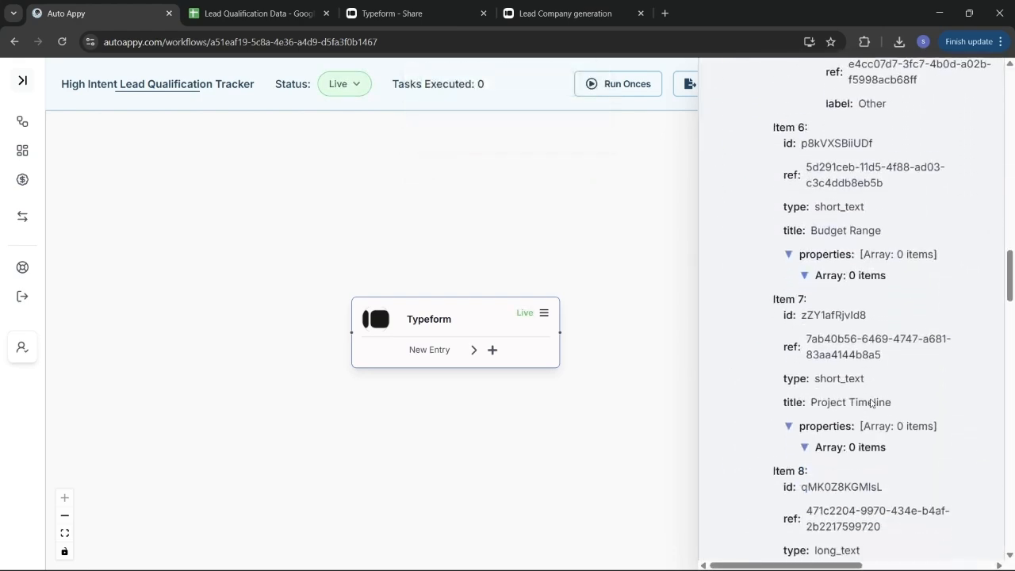
scroll(871, 402, down, 10)
scroll(871, 403, down, 10)
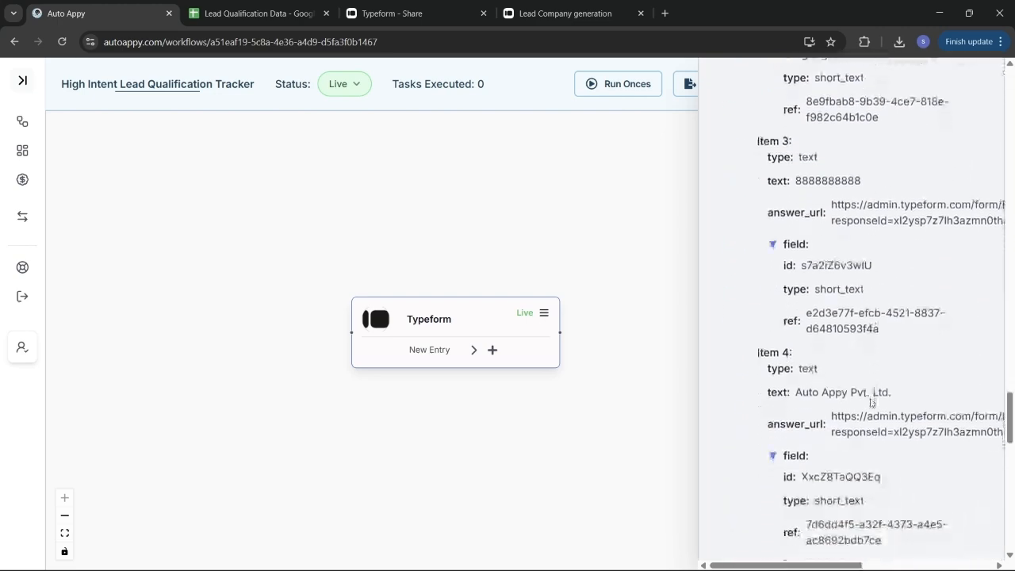
scroll(871, 403, down, 10)
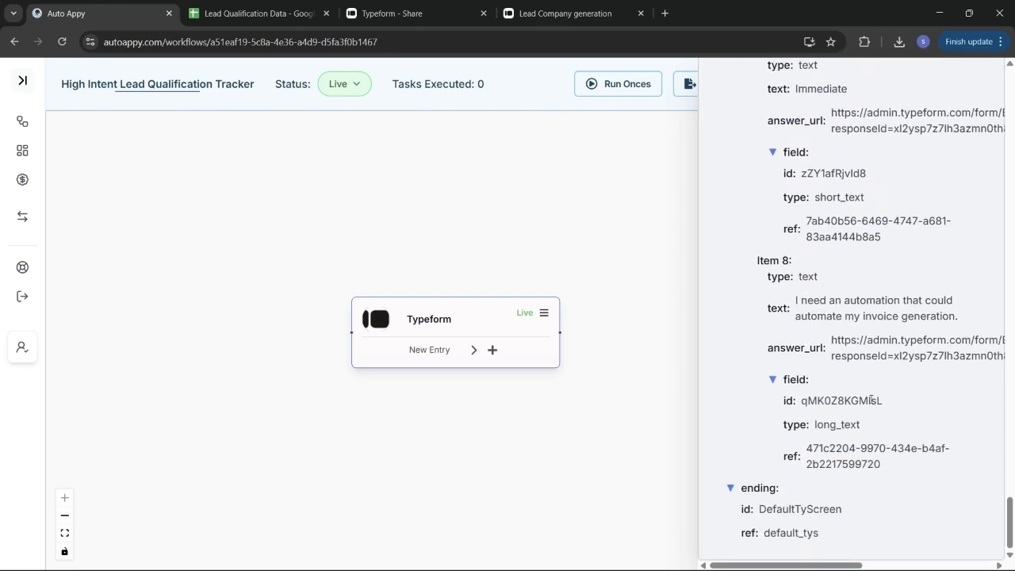
scroll(871, 401, up, 3)
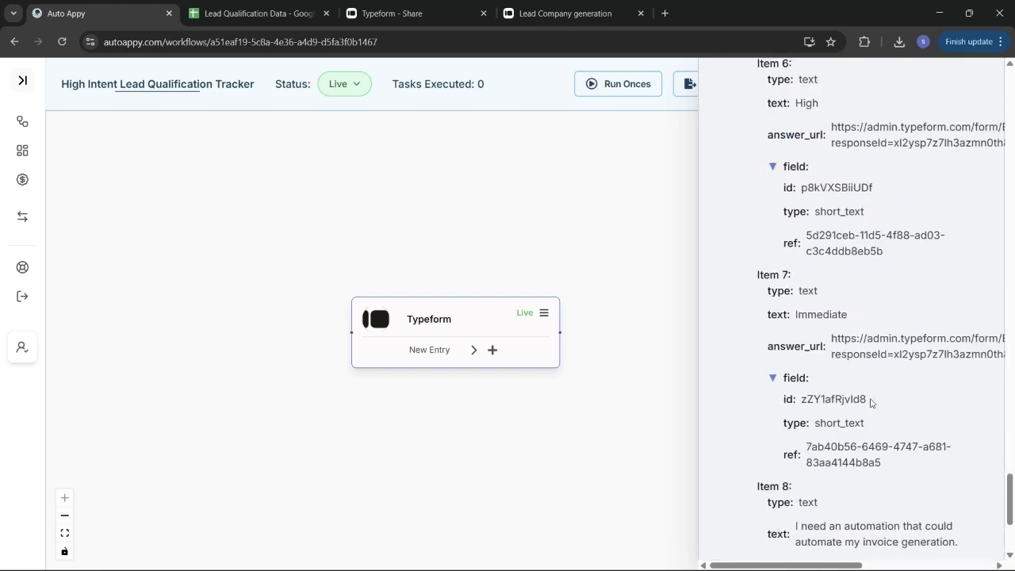
scroll(871, 403, up, 15)
scroll(871, 403, up, 20)
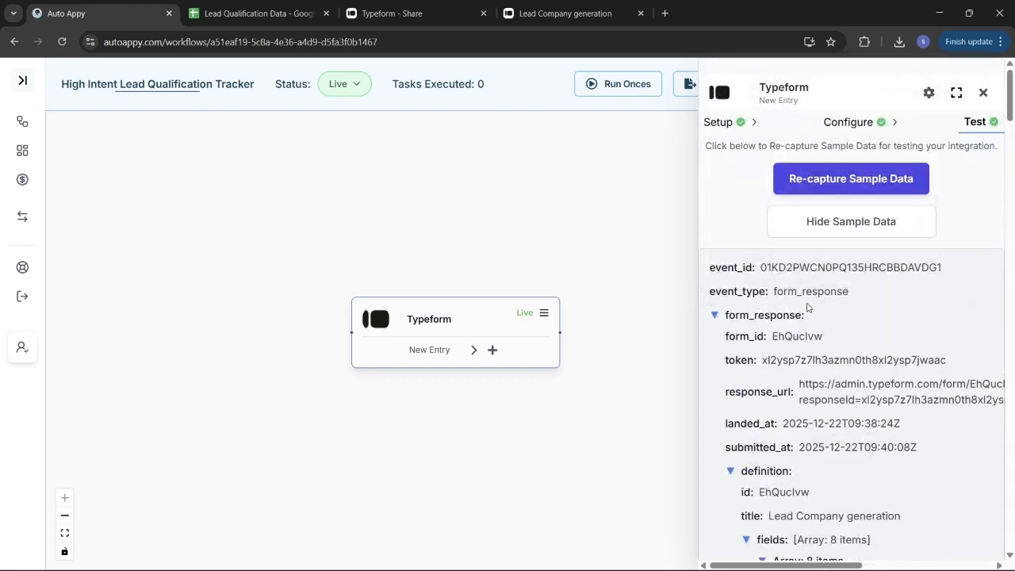
Step: Close the Typeform trigger panel, shift its node left, and switch to the Lead Qualification Data sheet
click(985, 95)
drag(429, 318, 342, 310)
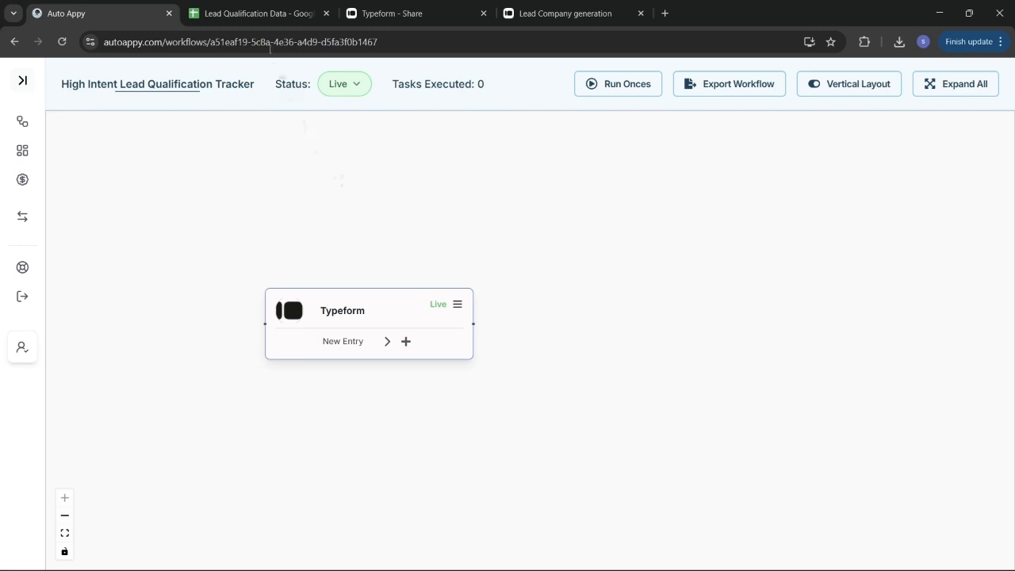
click(257, 13)
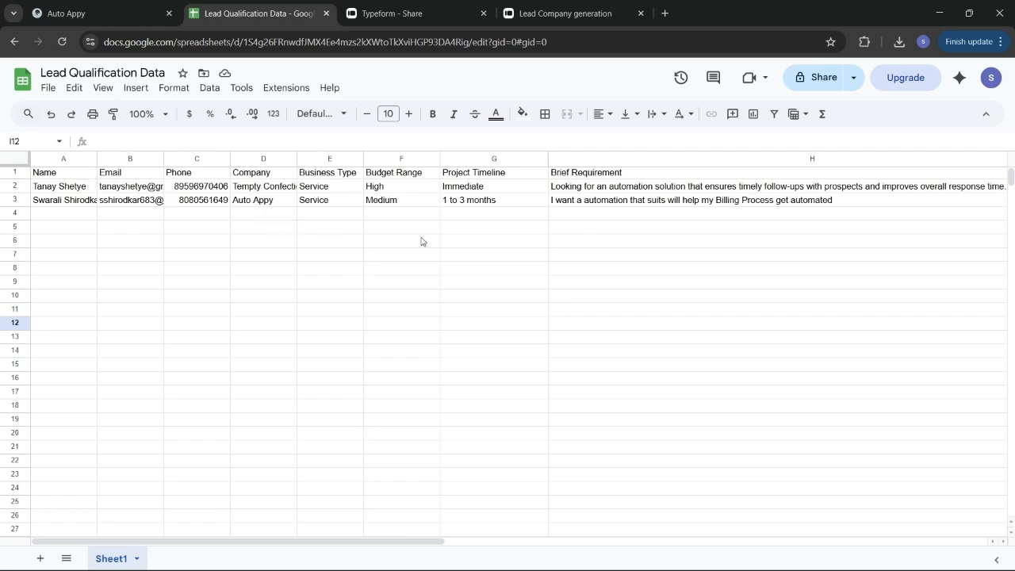
scroll(421, 241, right, 2)
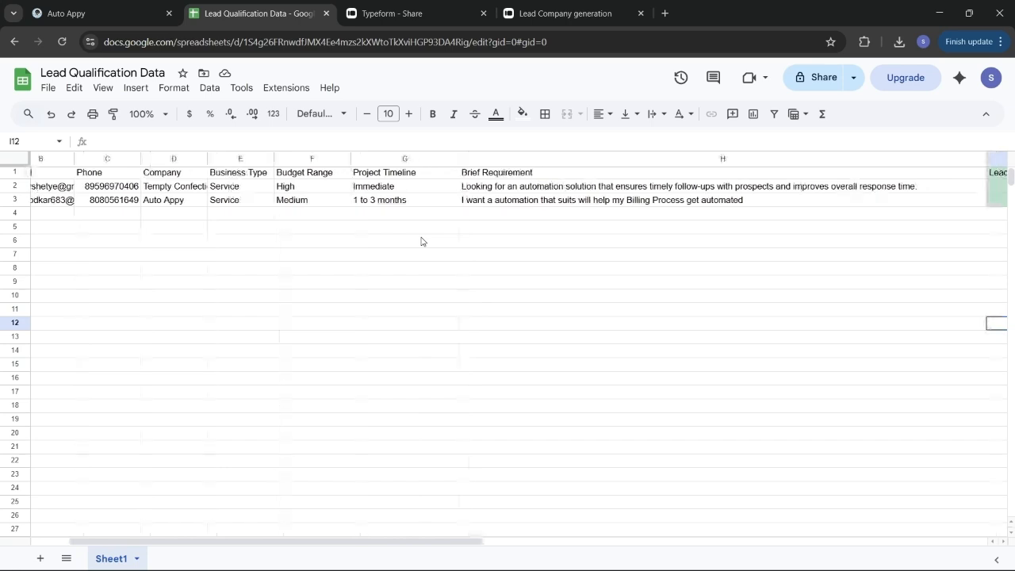
scroll(421, 241, right, 6)
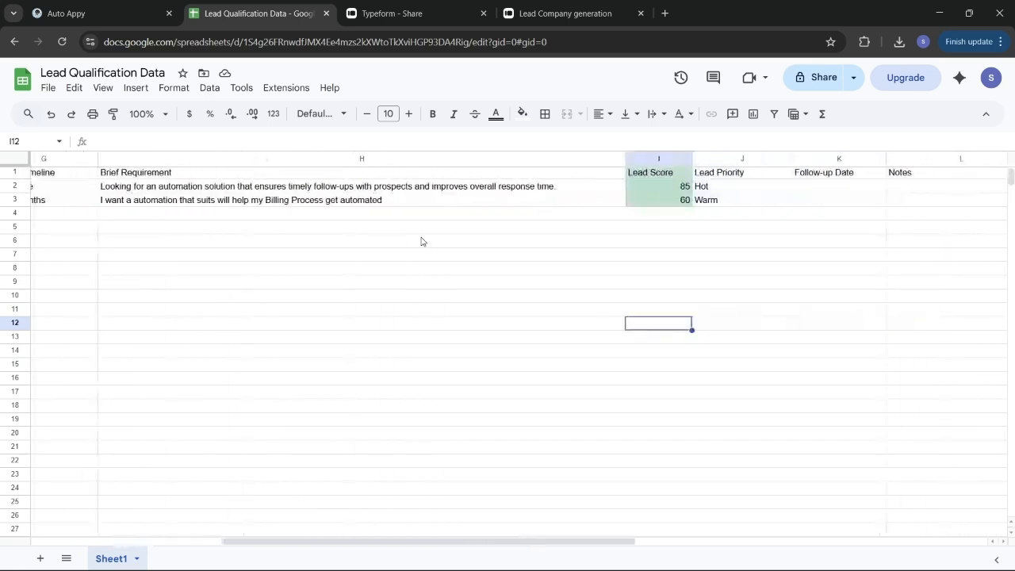
scroll(592, 255, right, 2)
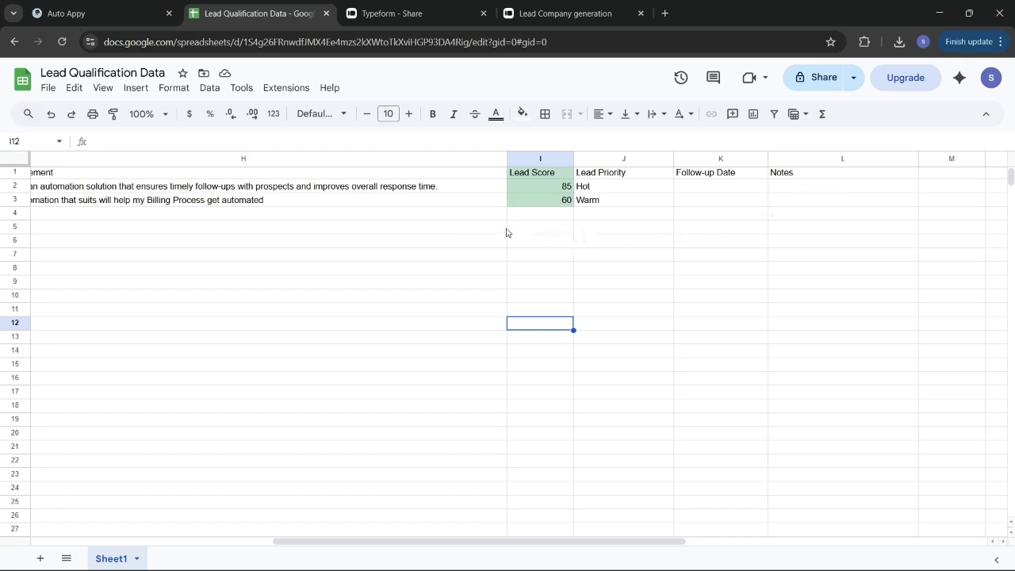
scroll(543, 232, left, 3)
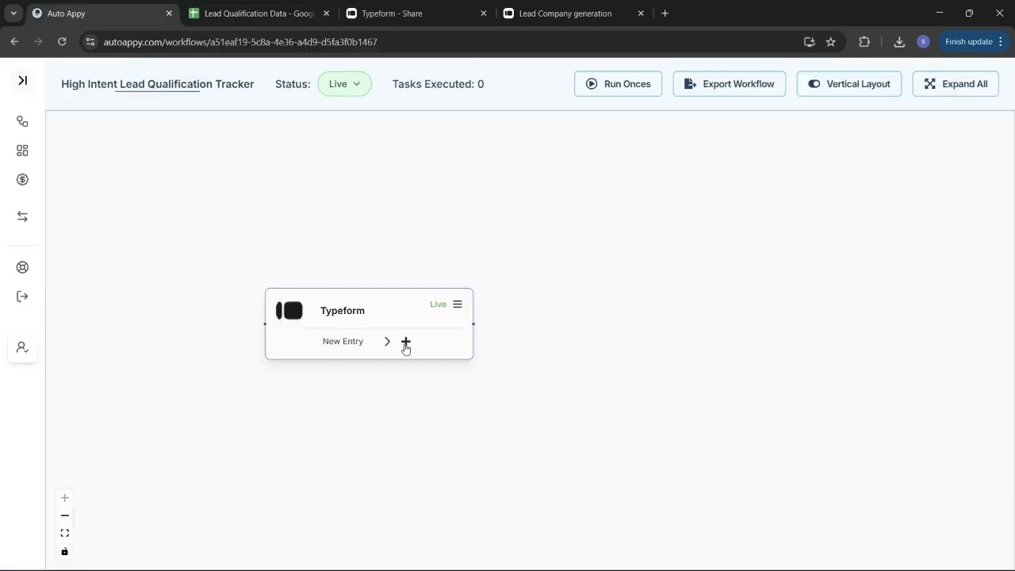
click(407, 343)
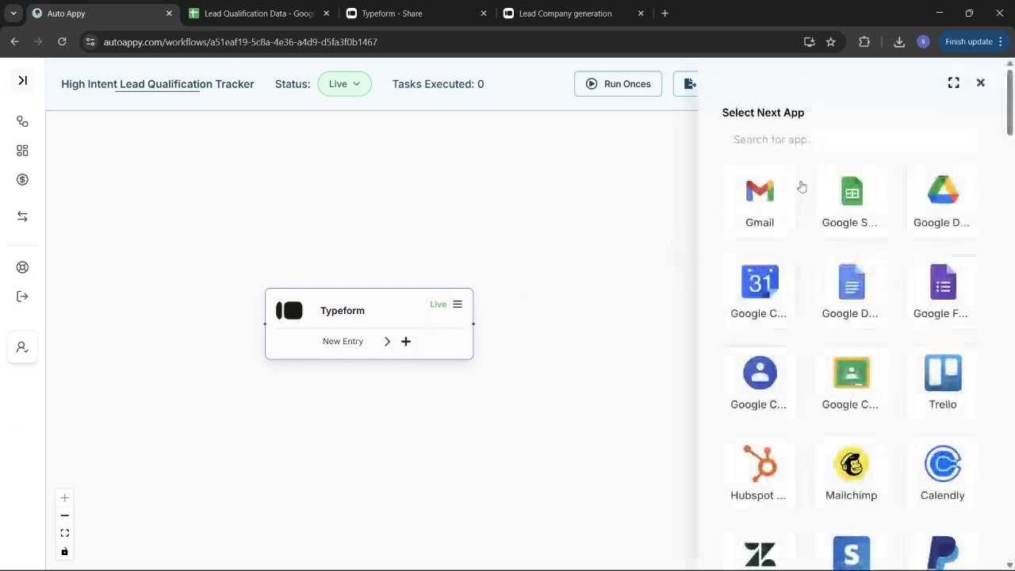
Step: Add a Google Sheets 'Insert a row in google sheet' step after the Typeform trigger
click(846, 212)
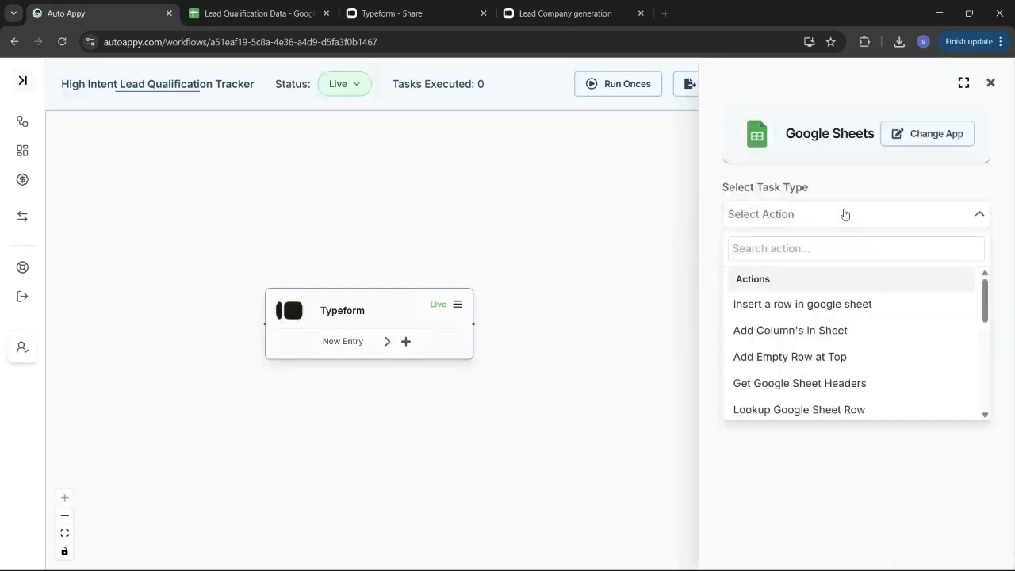
click(836, 306)
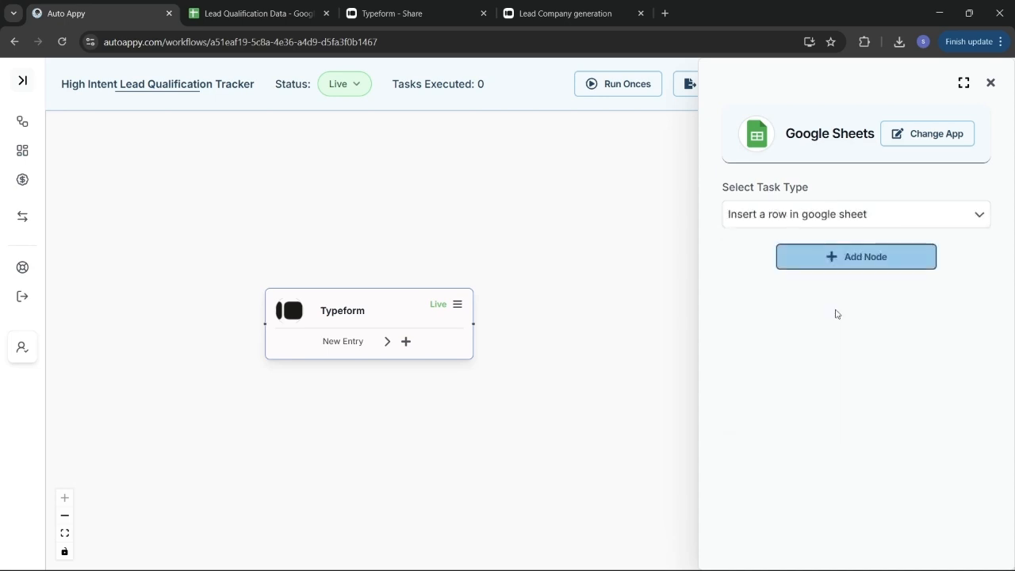
click(841, 257)
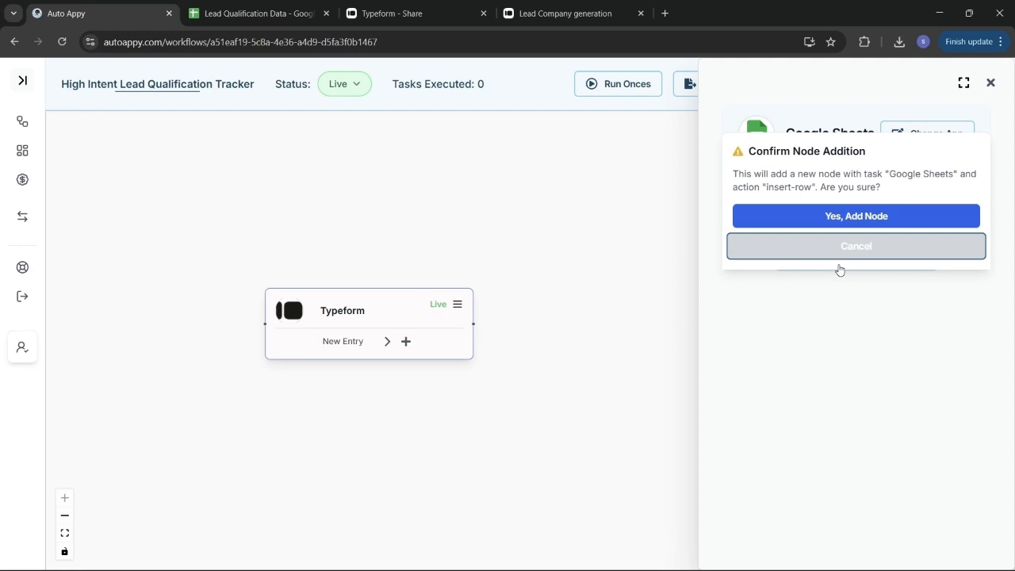
click(837, 224)
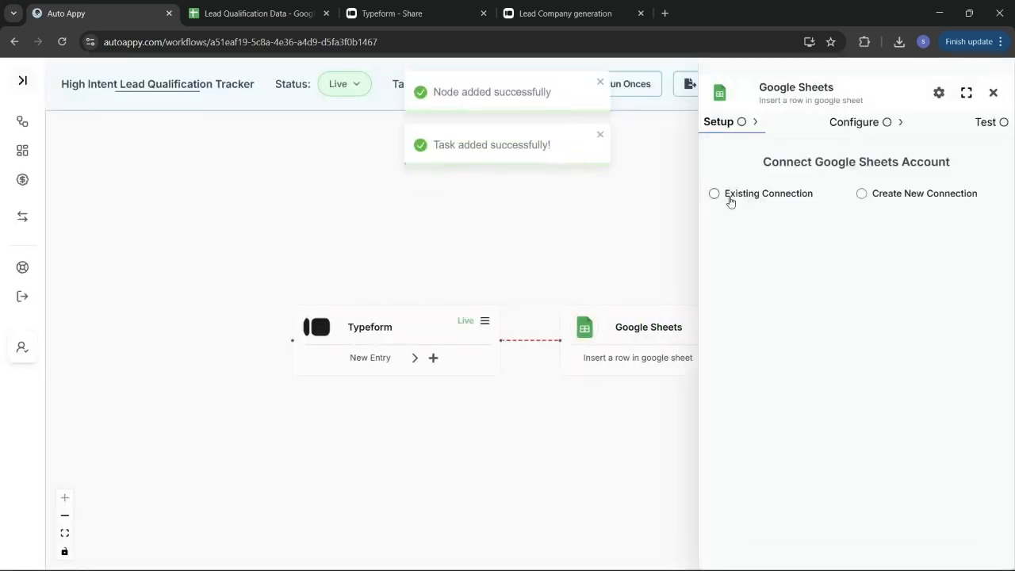
Step: Create a new Google Sheets connection named 'Hot leads Tracker'
click(862, 194)
drag(881, 258, 716, 263)
key(BackSpace)
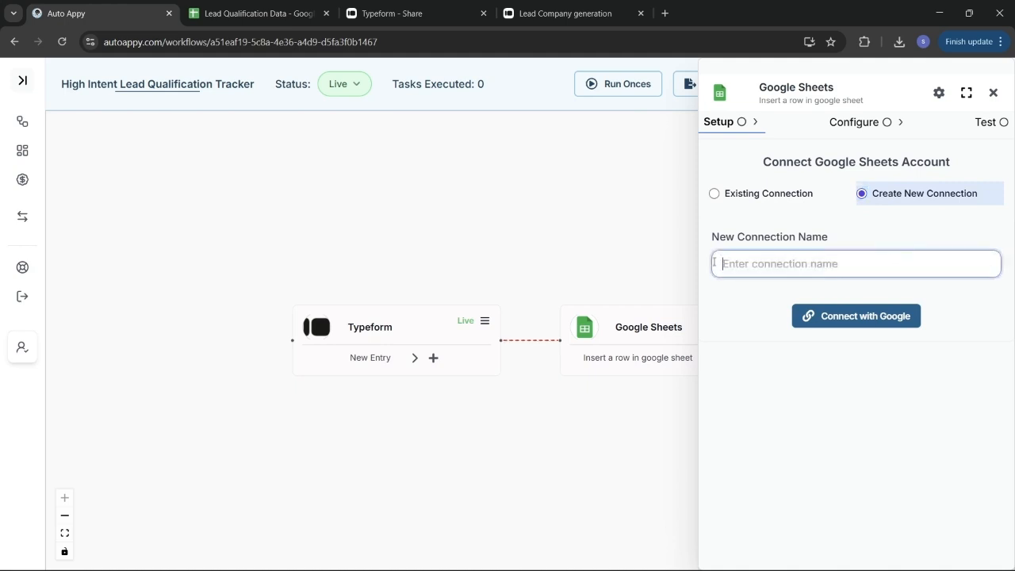
text(L)
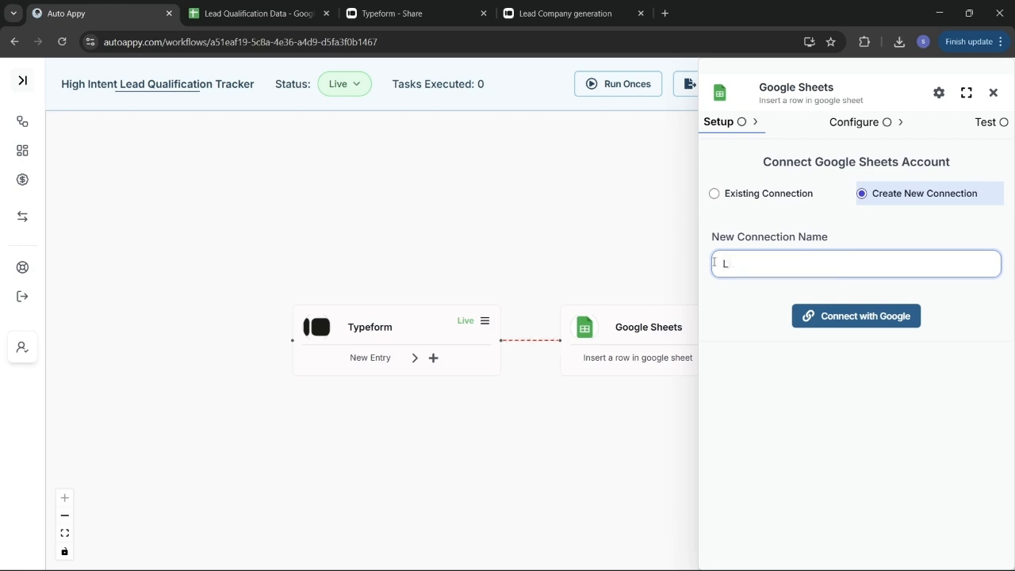
key(BackSpace)
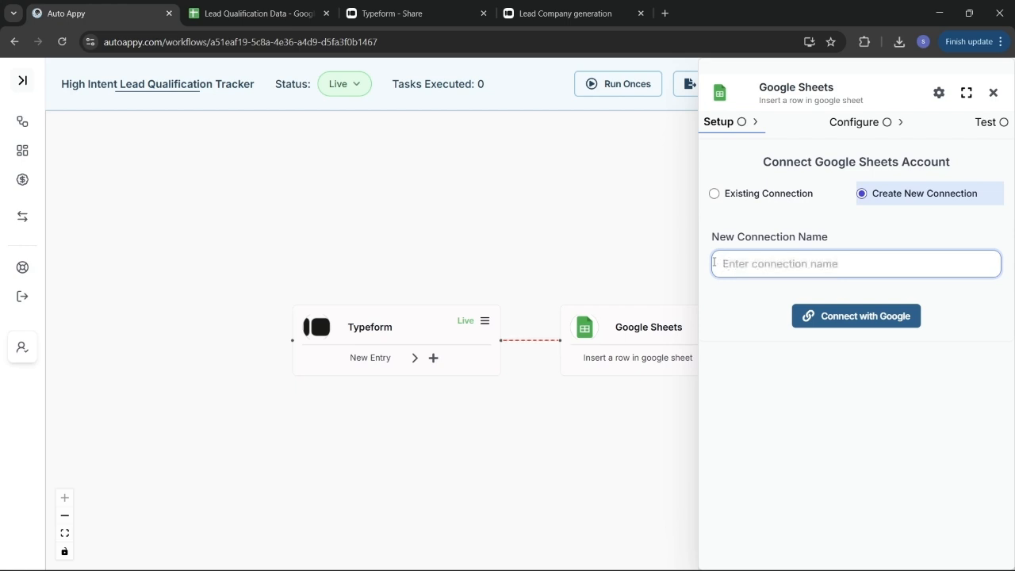
text(Hot leads)
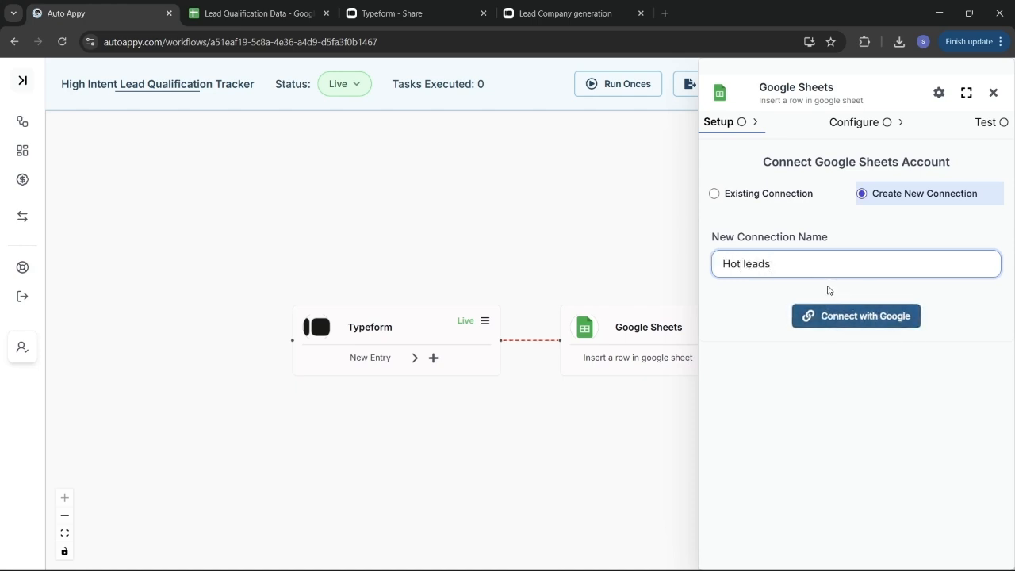
text( Tracker)
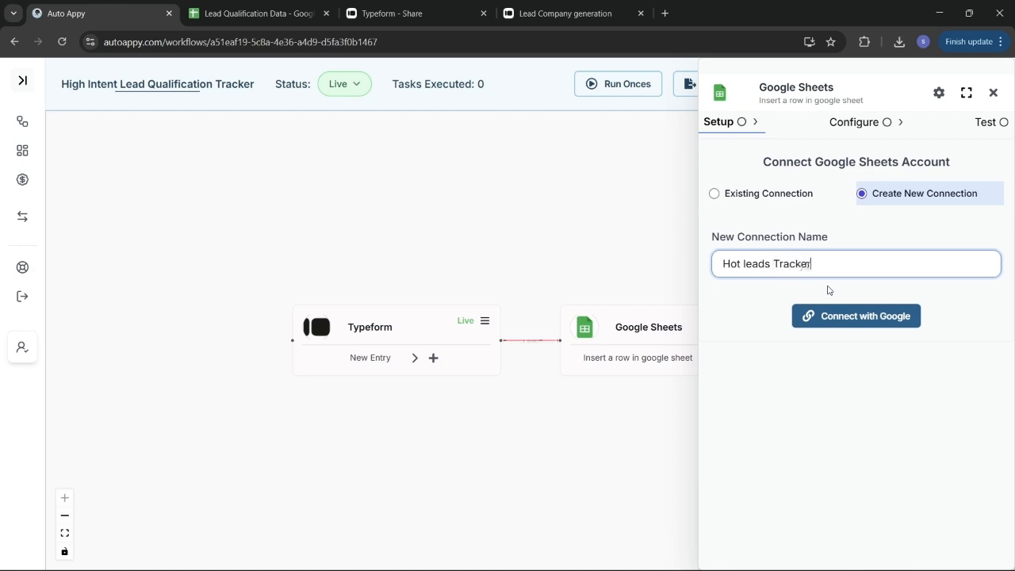
Step: Sign in with Google, choose the account and grant the workflow access
click(867, 318)
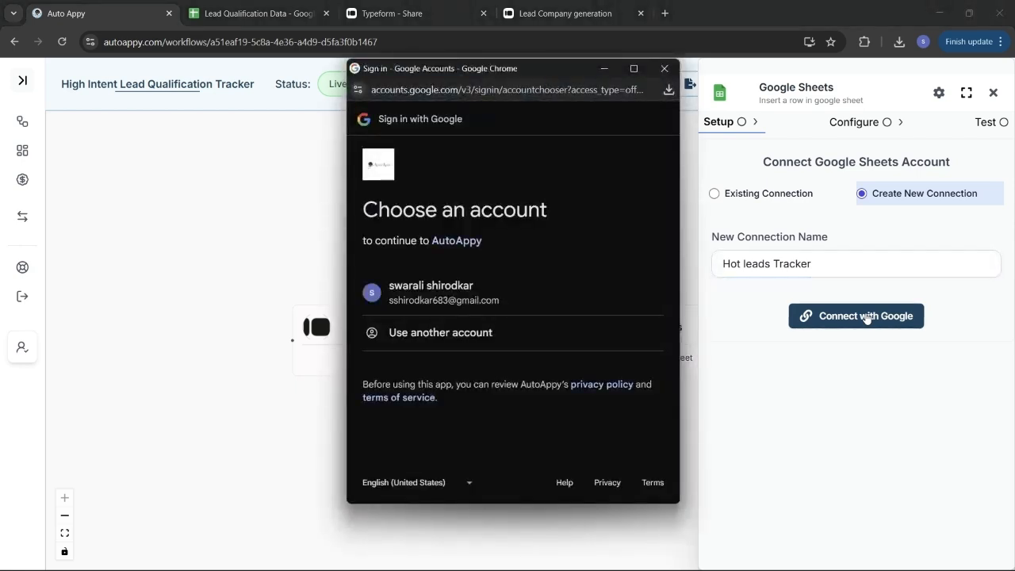
click(515, 296)
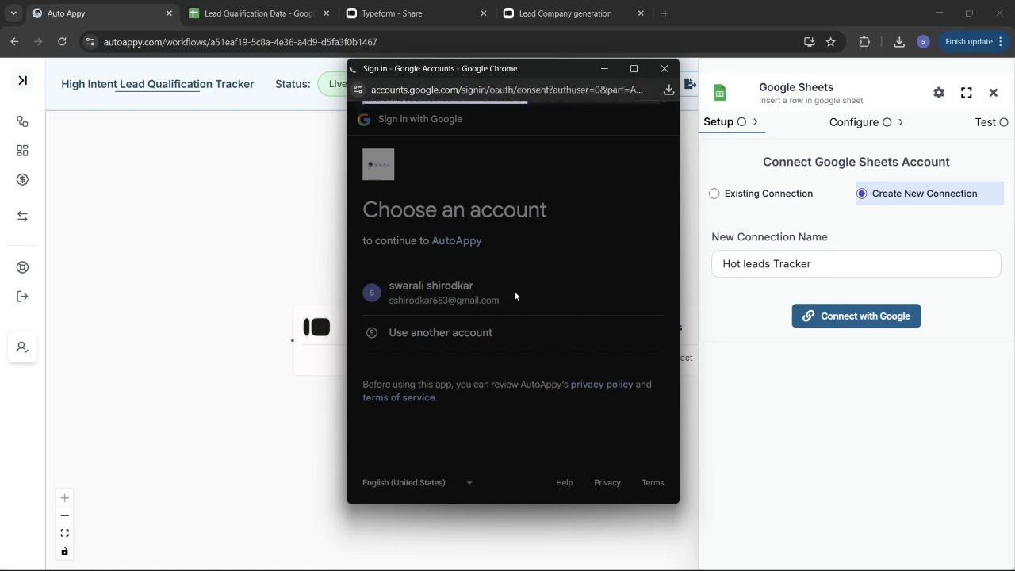
scroll(599, 410, down, 2)
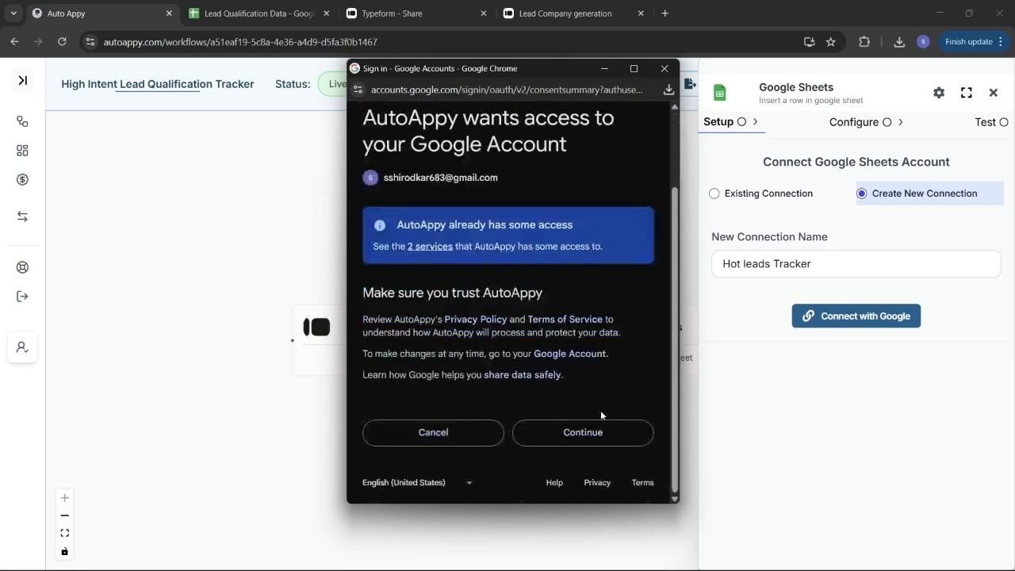
click(614, 429)
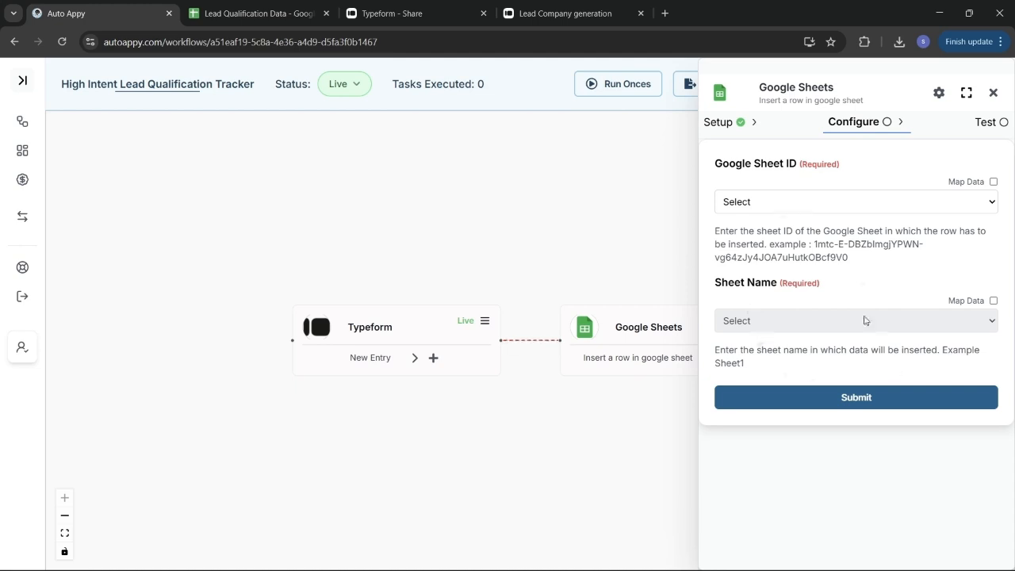
Step: Enable Map Data for the Google Sheet ID, then bring up the Lead Qualification Data spreadsheet
click(993, 182)
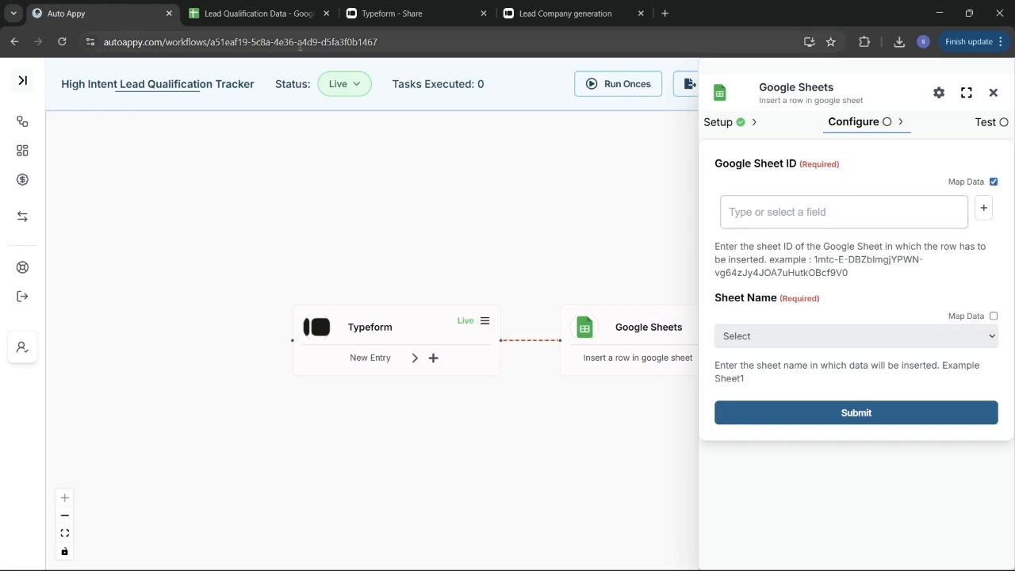
click(237, 10)
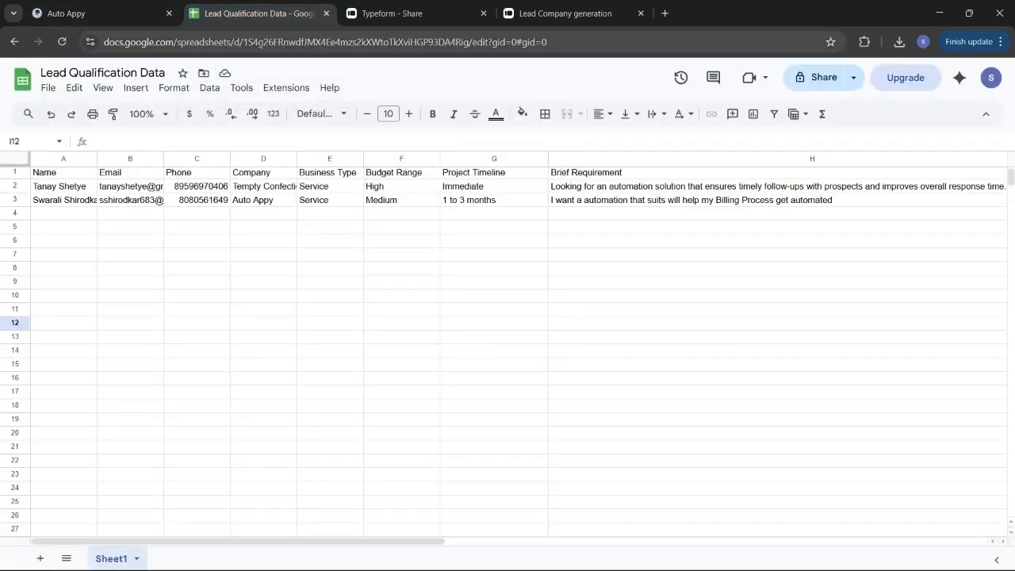
Step: Copy the spreadsheet ID from the Lead Qualification Data web address and return to Auto Appy
drag(246, 41, 468, 62)
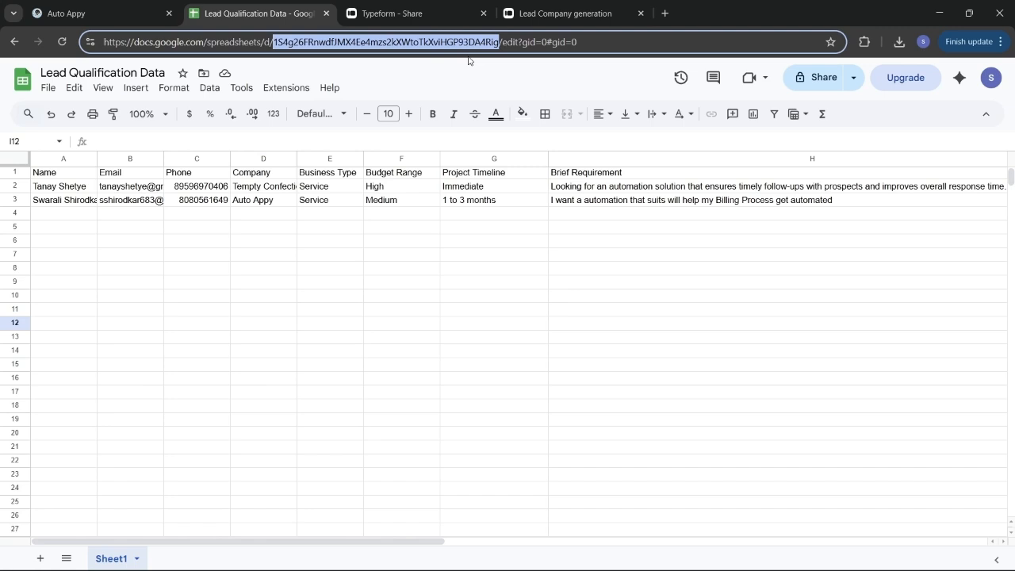
text(c)
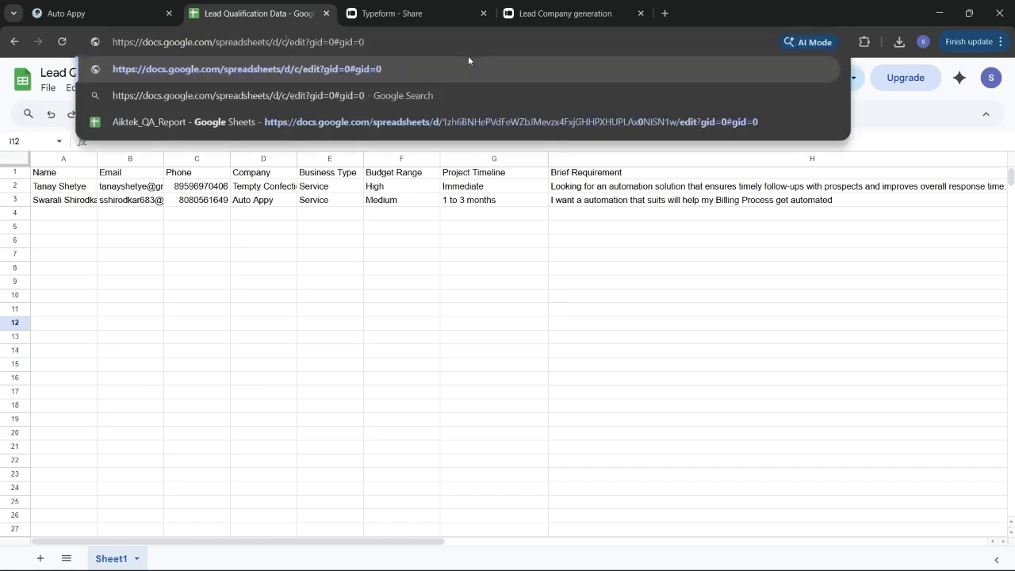
key(ctrl+z)
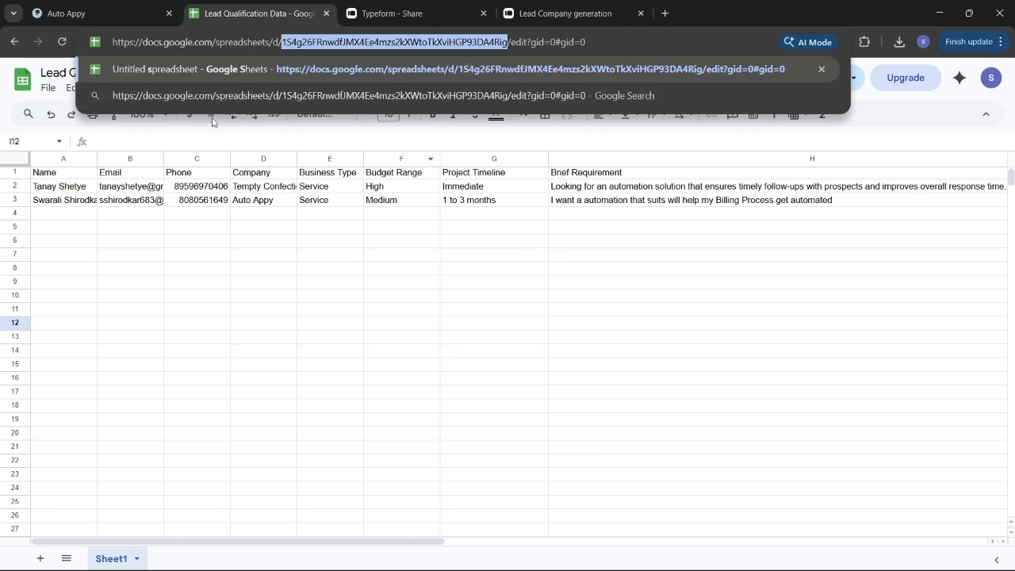
click(103, 3)
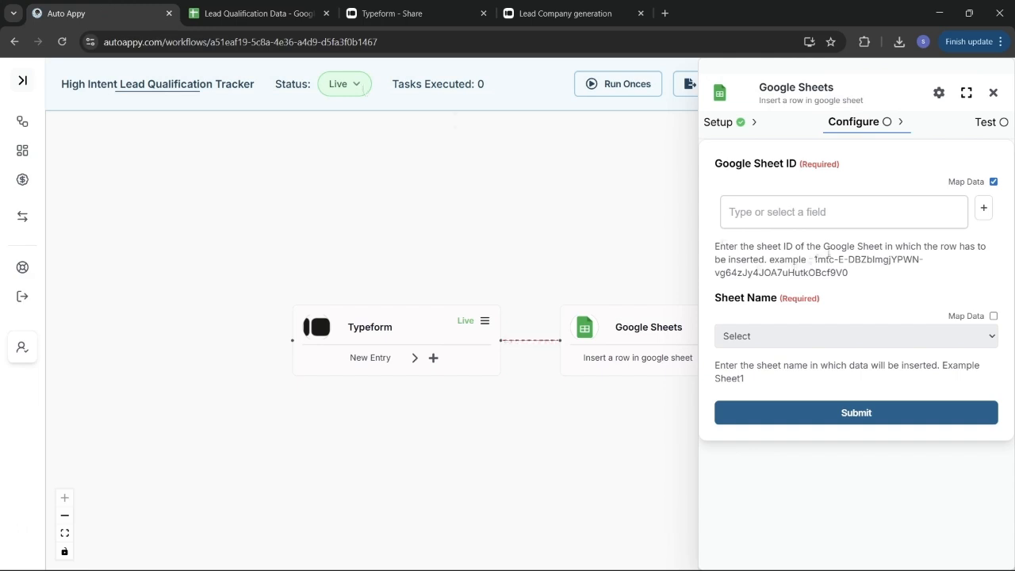
Step: Paste the spreadsheet ID into the Google Sheet ID field, then go back to the spreadsheet
click(816, 213)
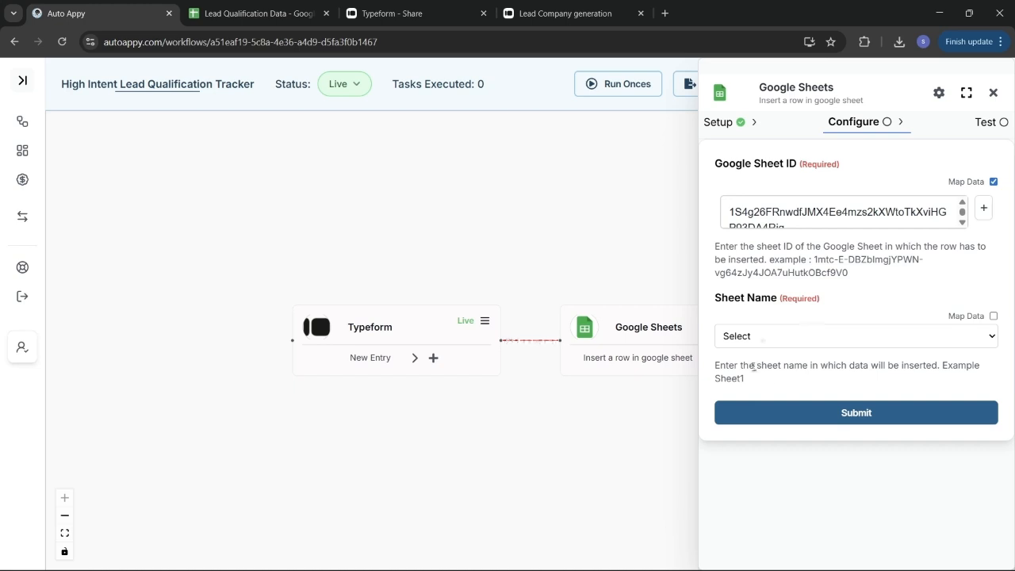
click(254, 13)
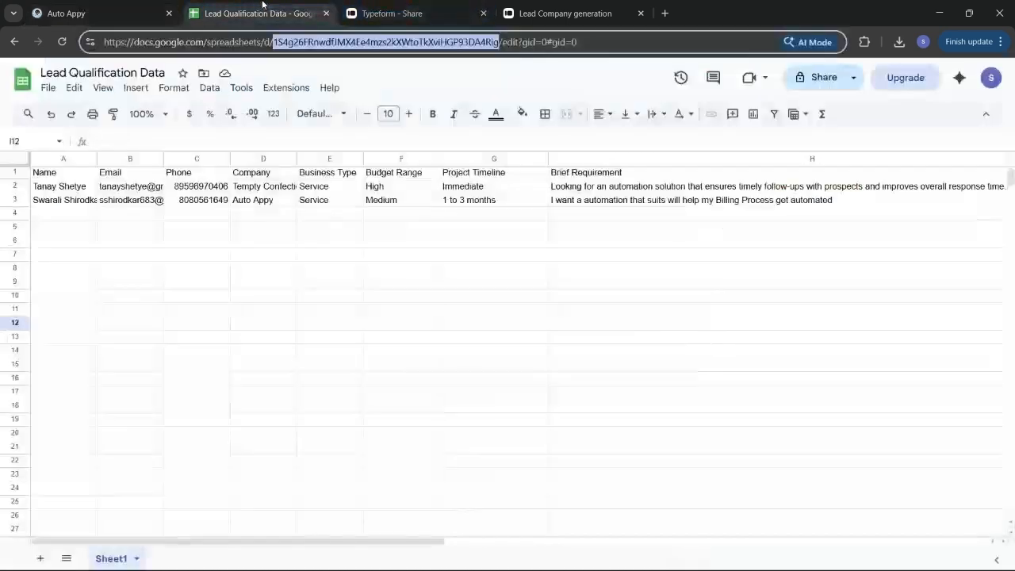
Step: Clear row A3:J3, removing the 60-score Warm lead, then return to Auto Appy
click(54, 203)
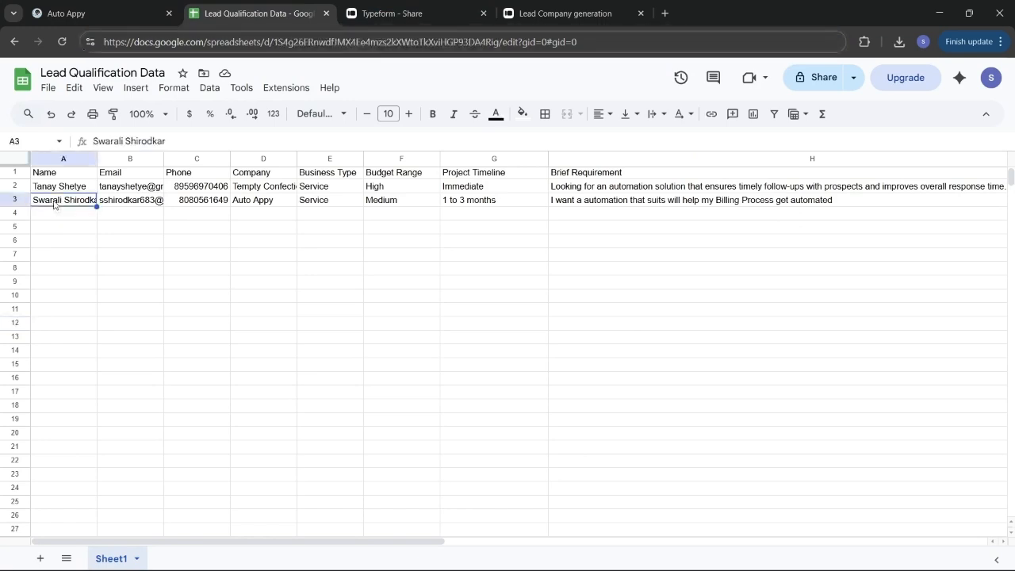
shift+click(159, 199)
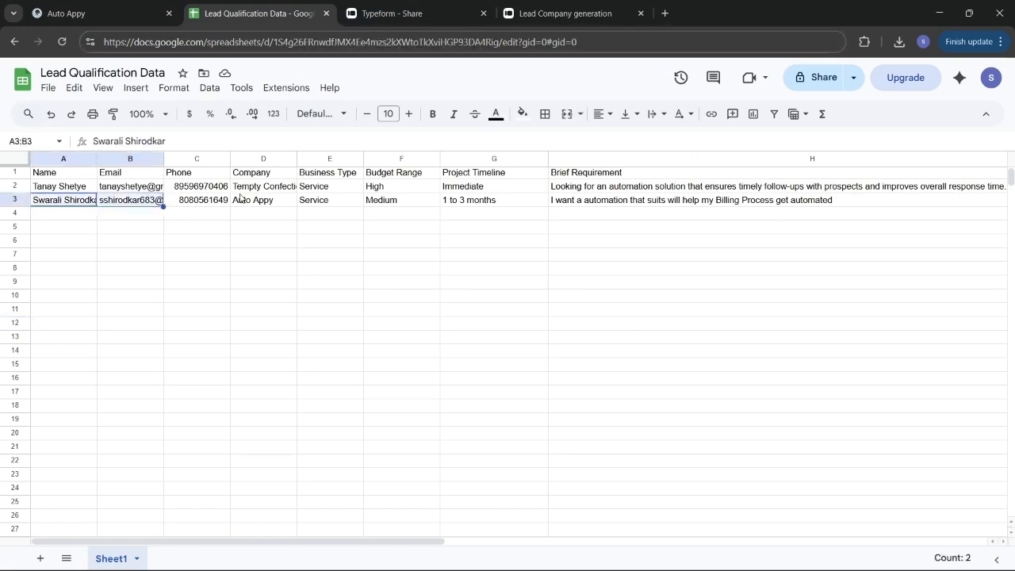
drag(256, 209, 544, 209)
drag(635, 208, 802, 204)
scroll(819, 202, right, 5)
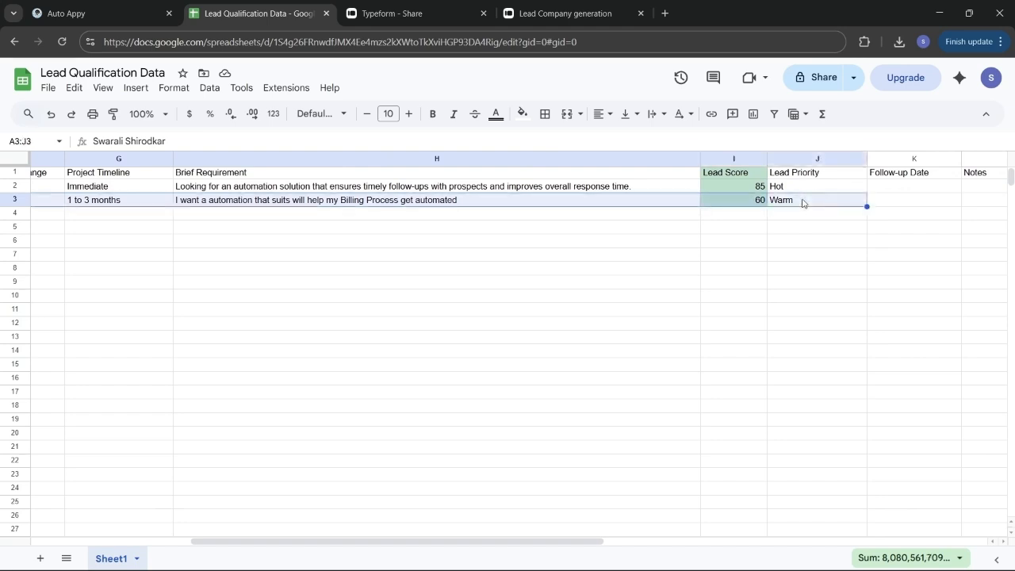
key(Delete)
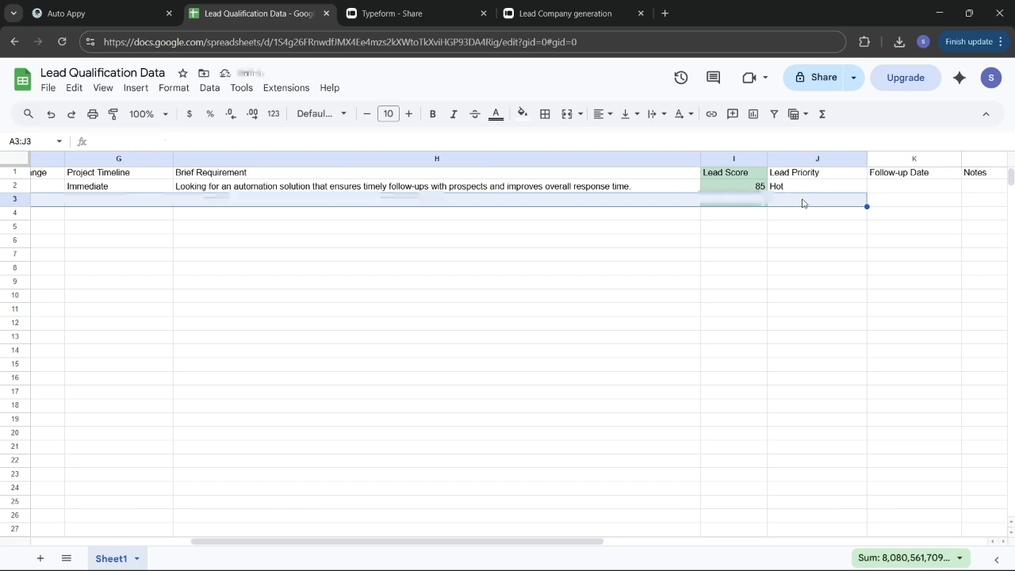
scroll(256, 248, left, 5)
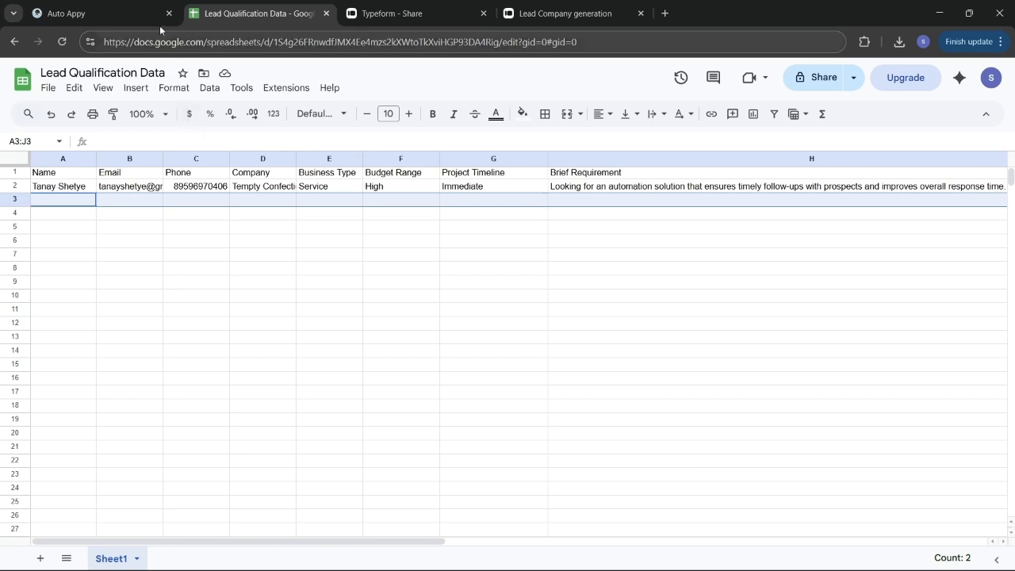
click(132, 7)
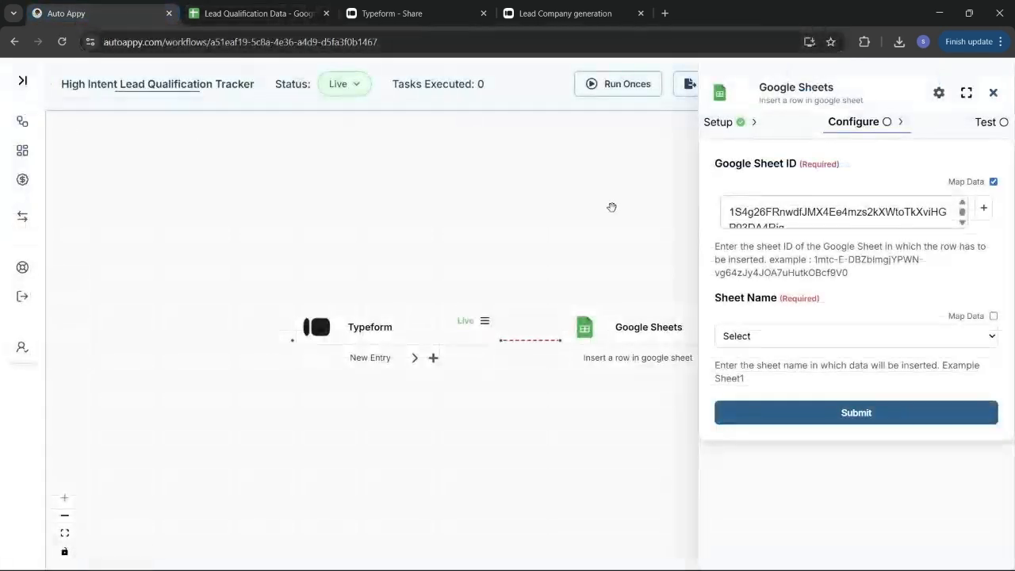
Step: Set Sheet Name to Sheet1 and review the generated Name through Lead Priority fields
click(815, 345)
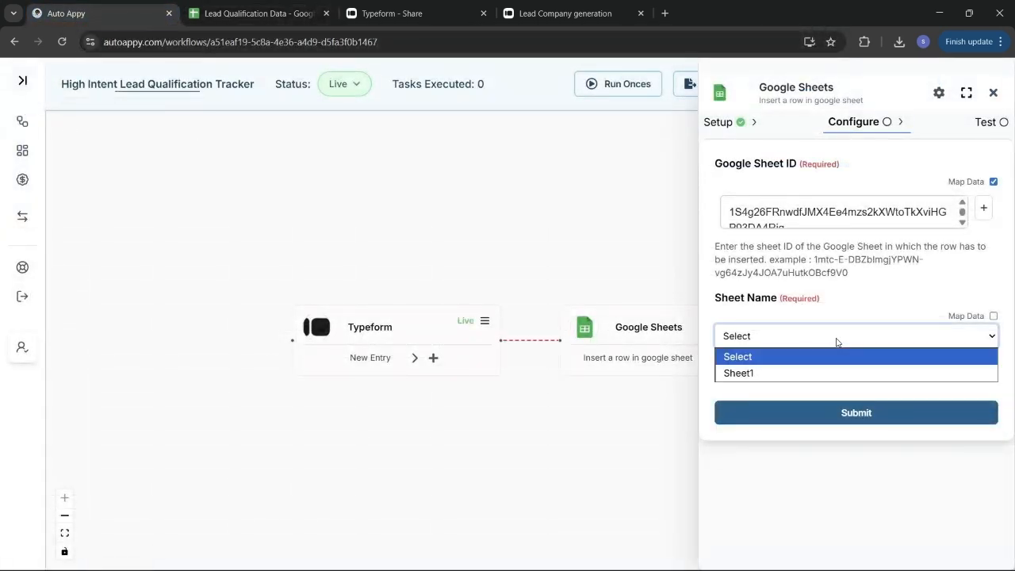
click(842, 379)
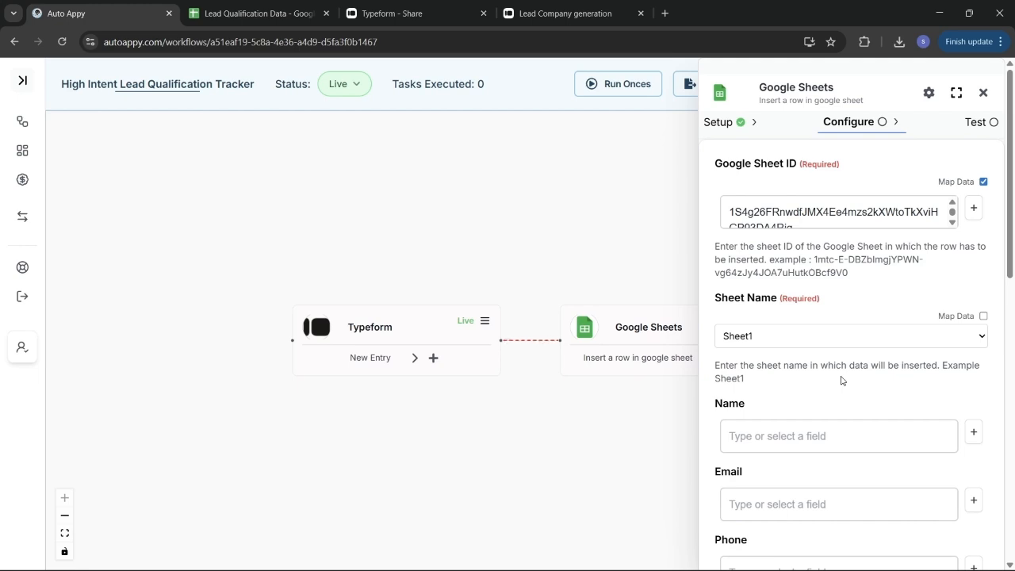
scroll(841, 381, down, 2)
click(841, 378)
scroll(841, 379, down, 1)
scroll(842, 376, down, 1)
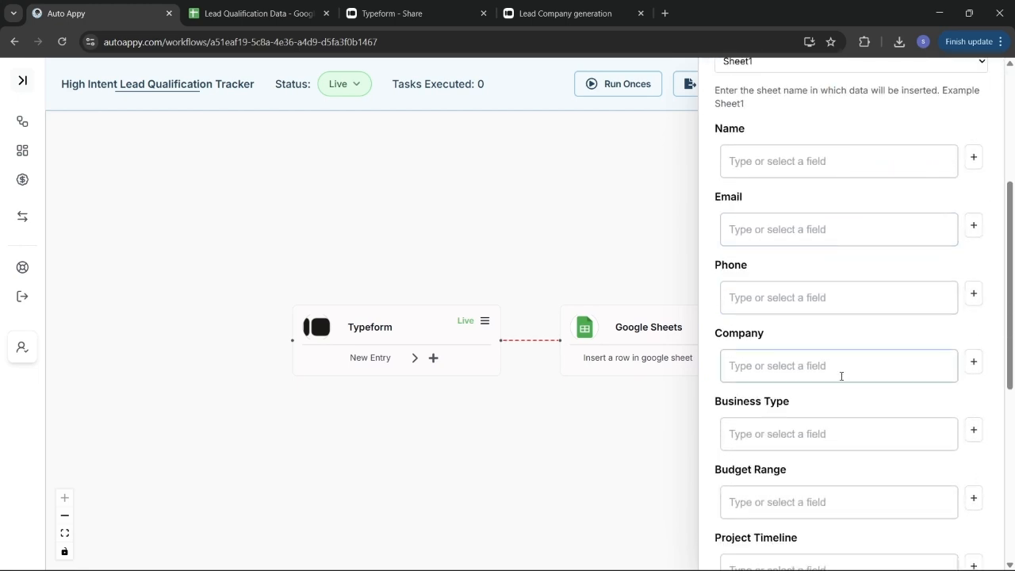
scroll(842, 376, down, 2)
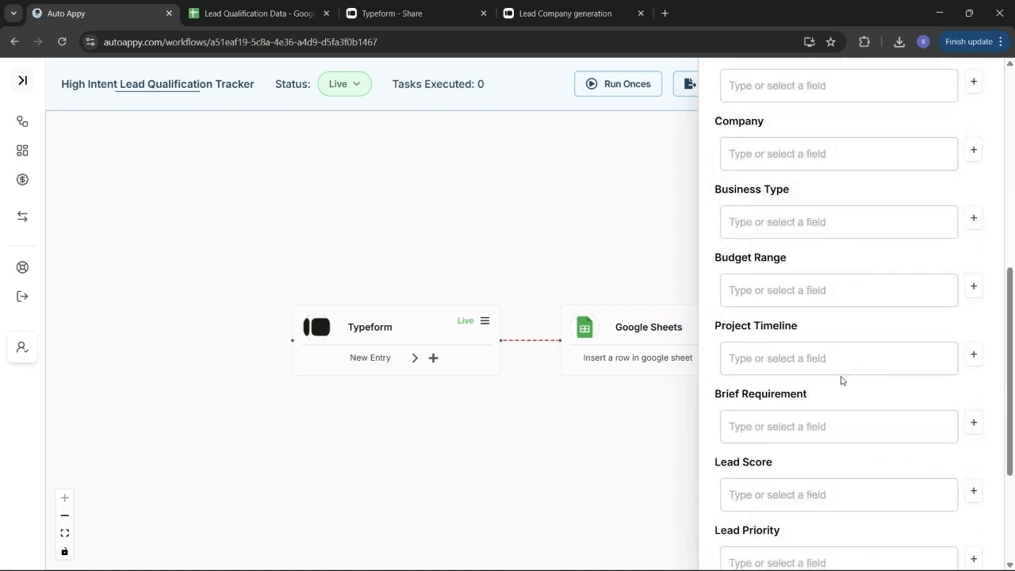
scroll(842, 381, down, 2)
scroll(841, 381, up, 7)
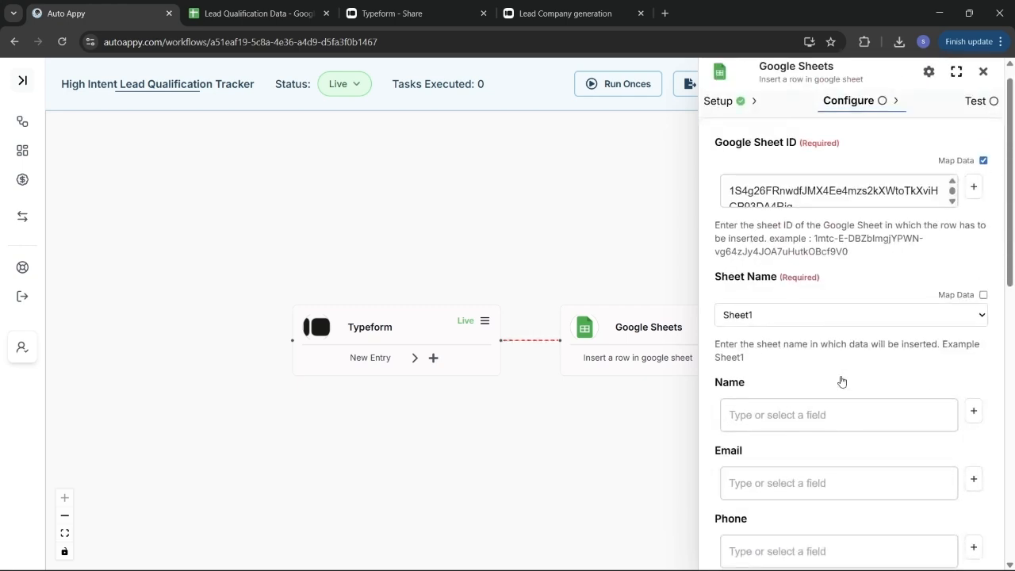
scroll(841, 381, down, 1)
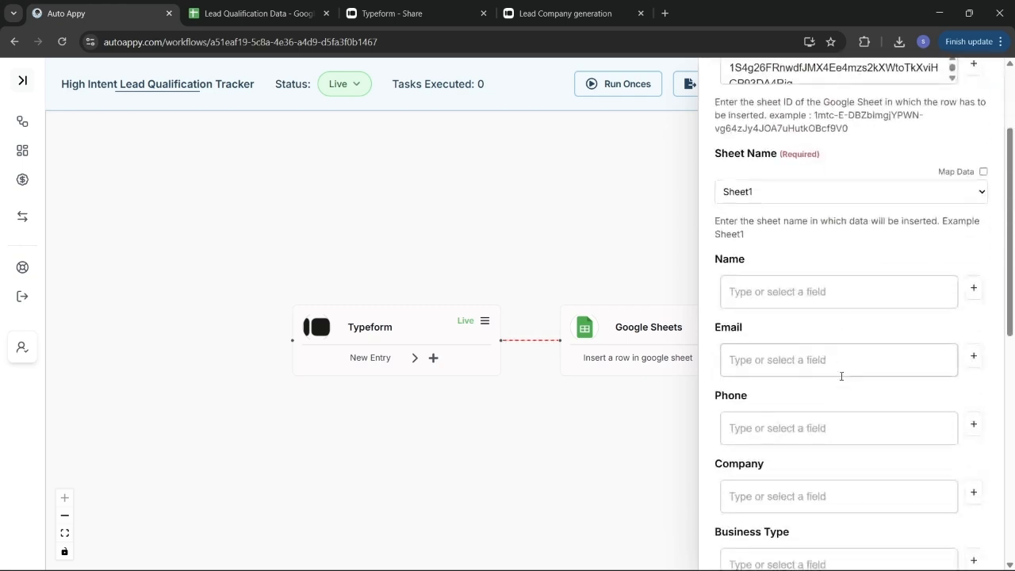
Step: Map the Name column to the Typeform name answer (answers.0.text)
click(974, 289)
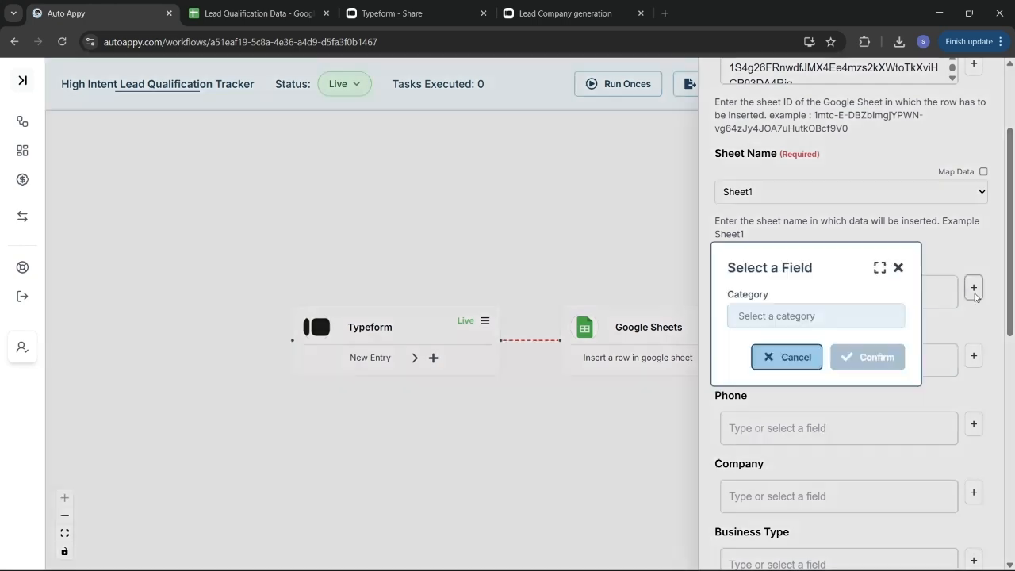
click(806, 319)
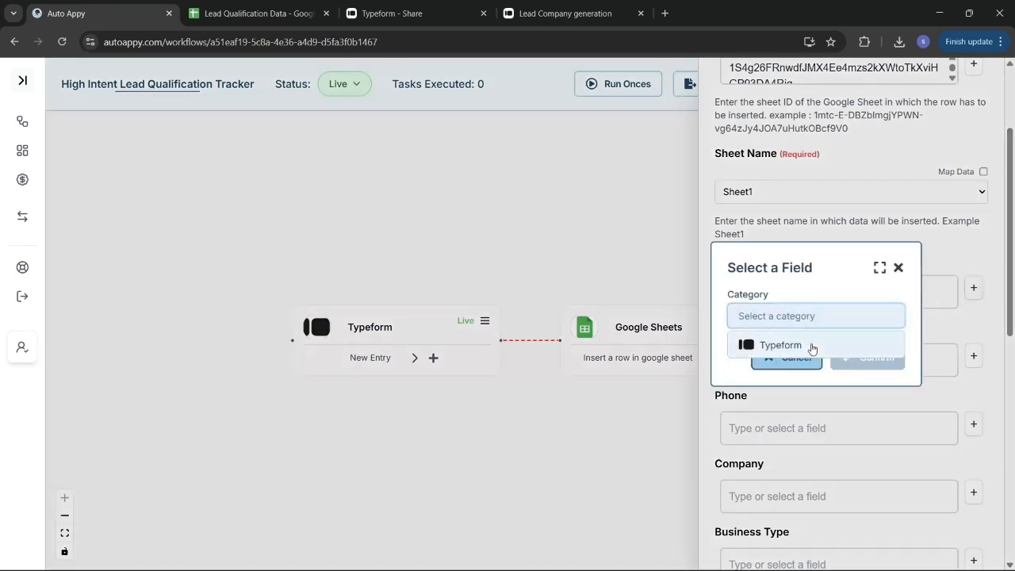
click(782, 346)
click(799, 343)
text(swa)
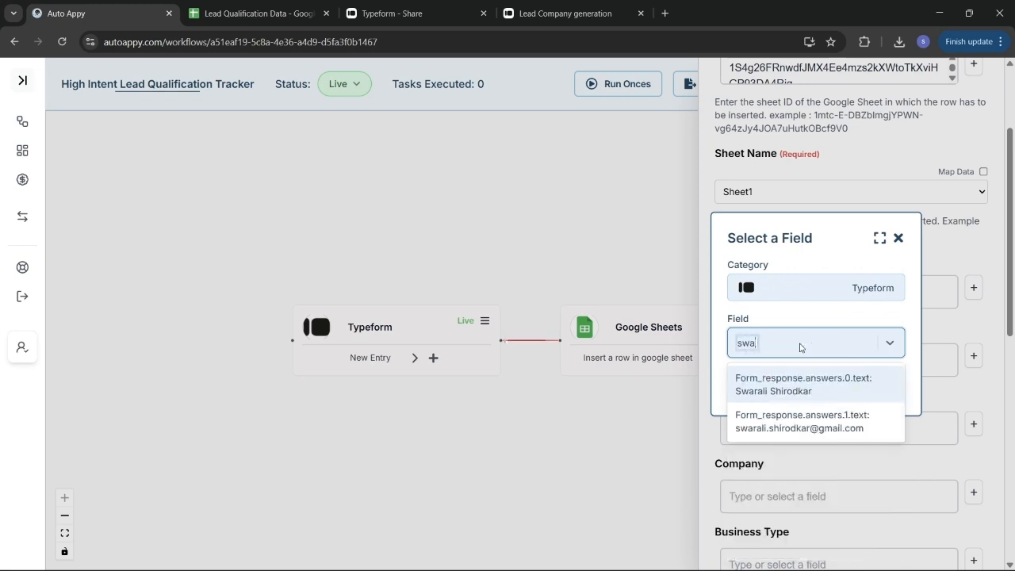
click(802, 386)
click(875, 388)
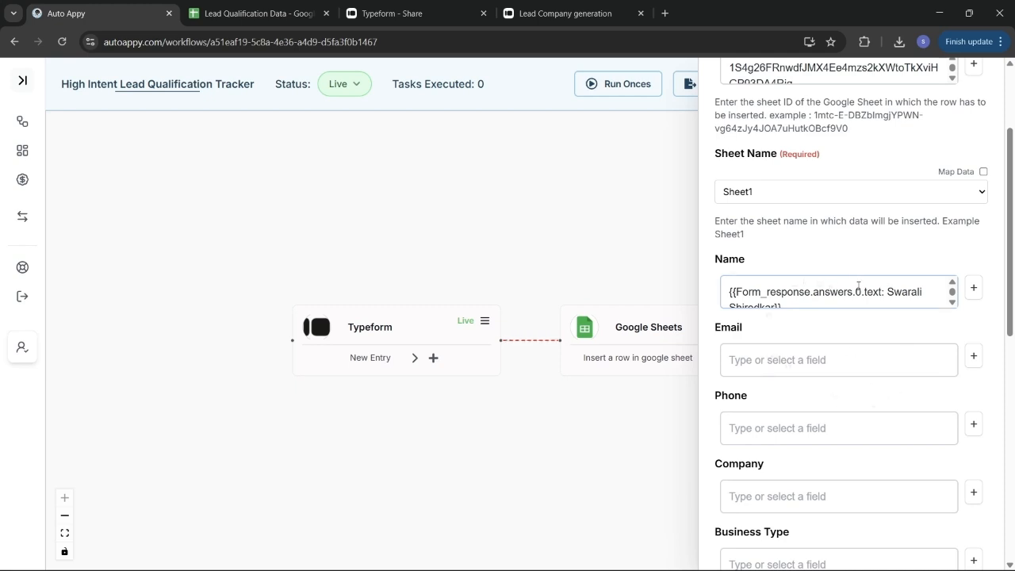
Step: Map the Email column to the Typeform e-mail answer (answers.1.text)
scroll(858, 287, down, 1)
scroll(893, 324, down, 2)
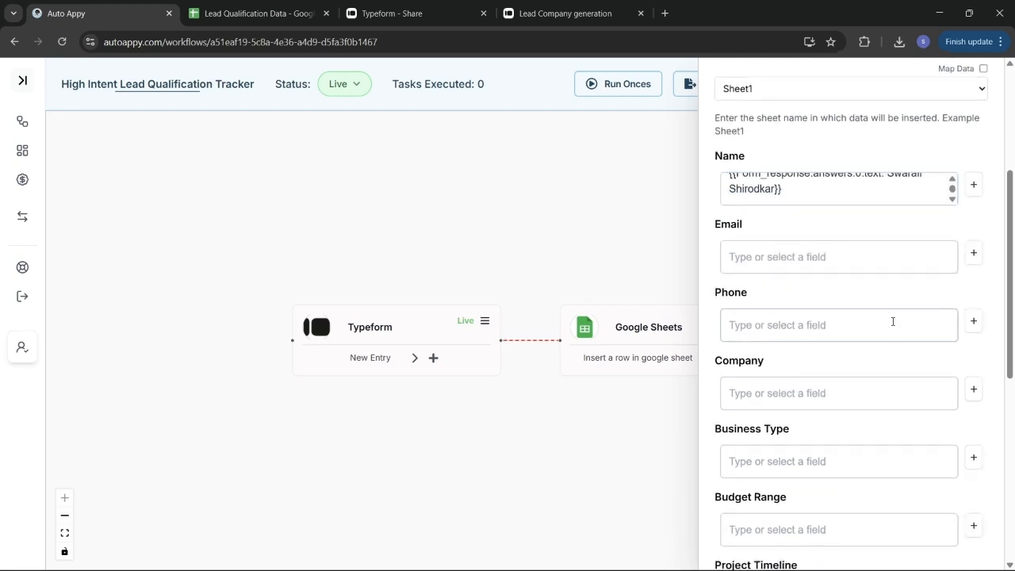
click(973, 254)
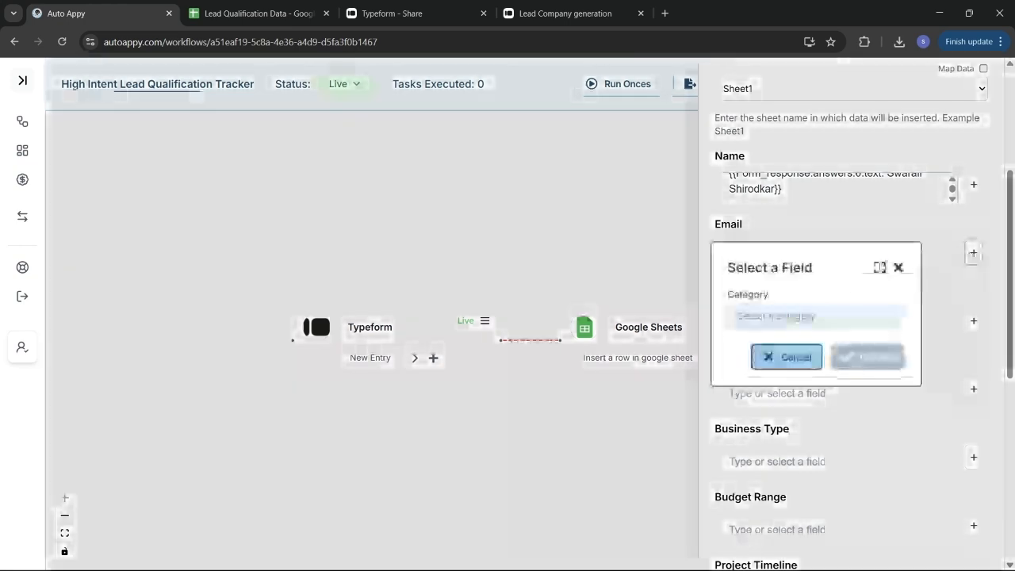
click(847, 317)
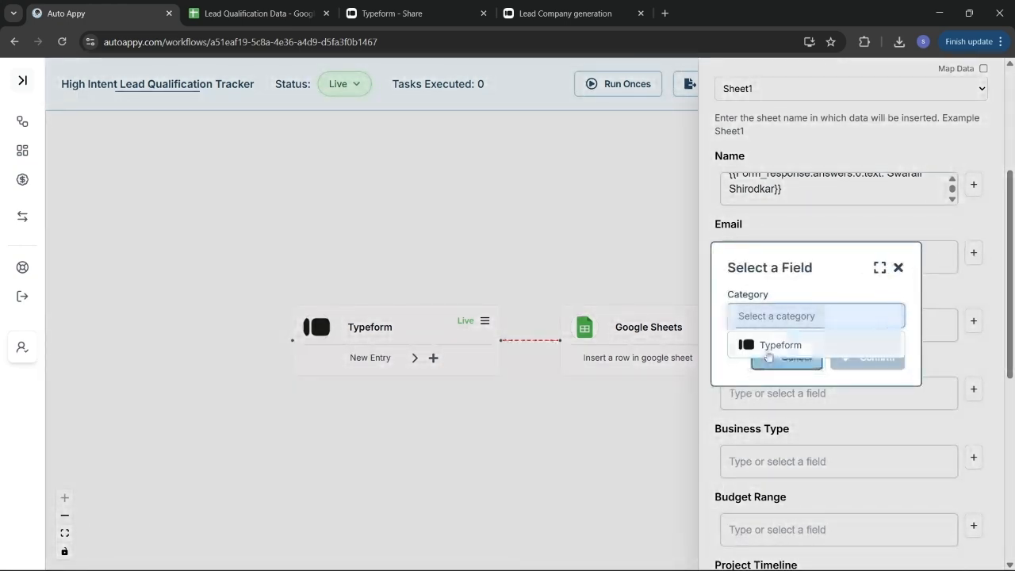
click(765, 349)
click(759, 344)
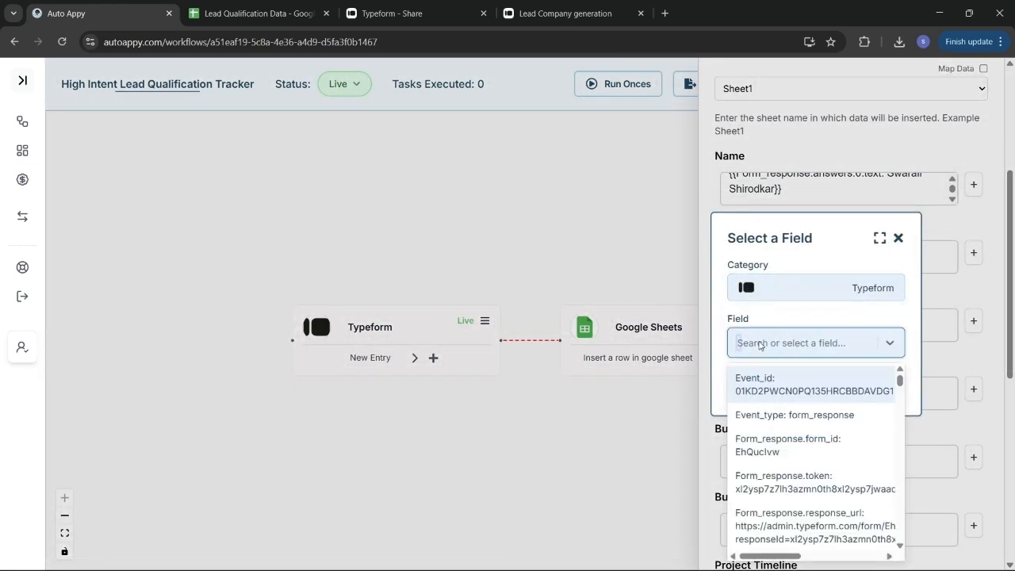
text(swa)
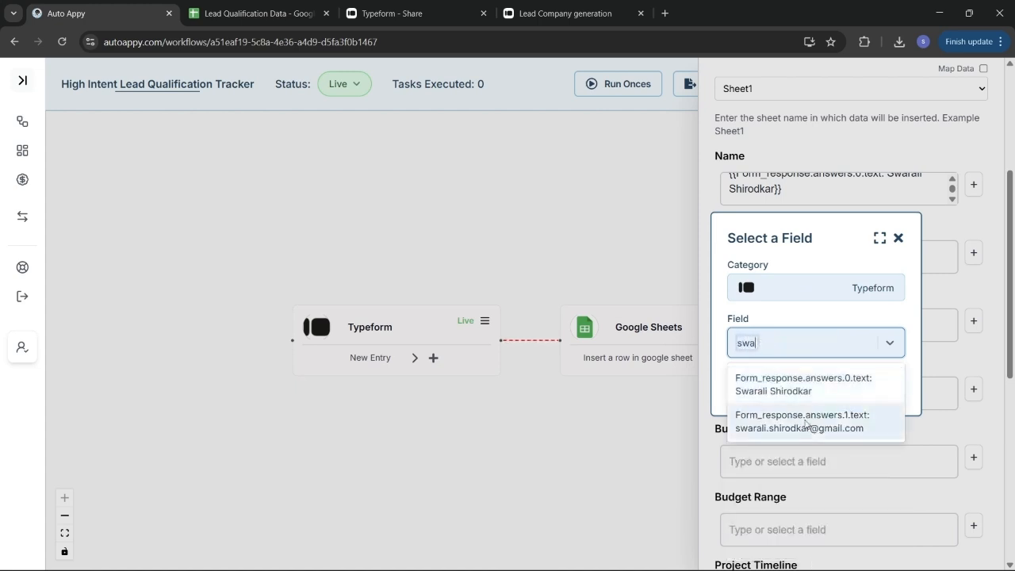
click(791, 401)
click(856, 396)
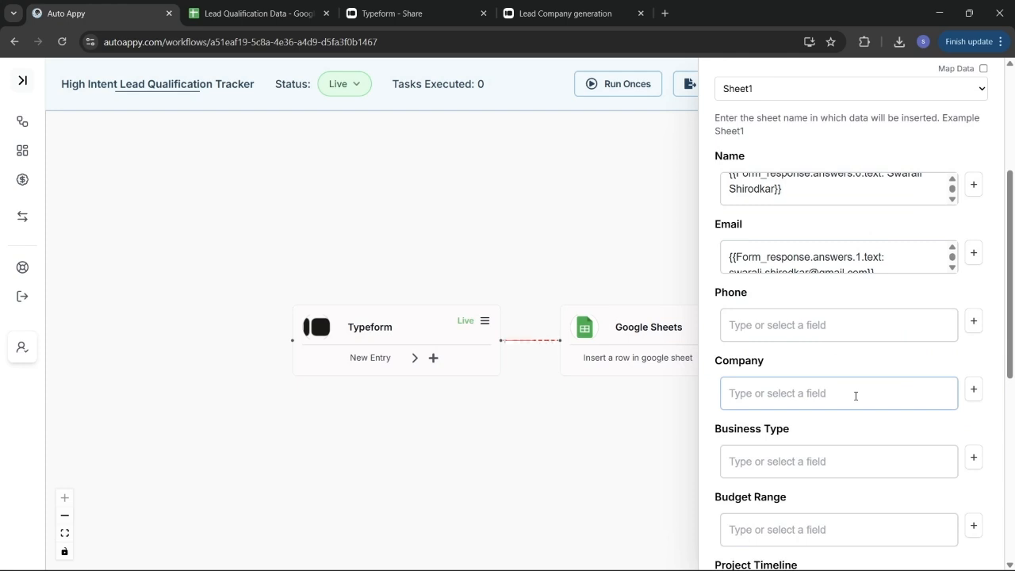
Step: Map the Phone column to the Typeform phone number answer (answers.2.text)
scroll(885, 307, down, 2)
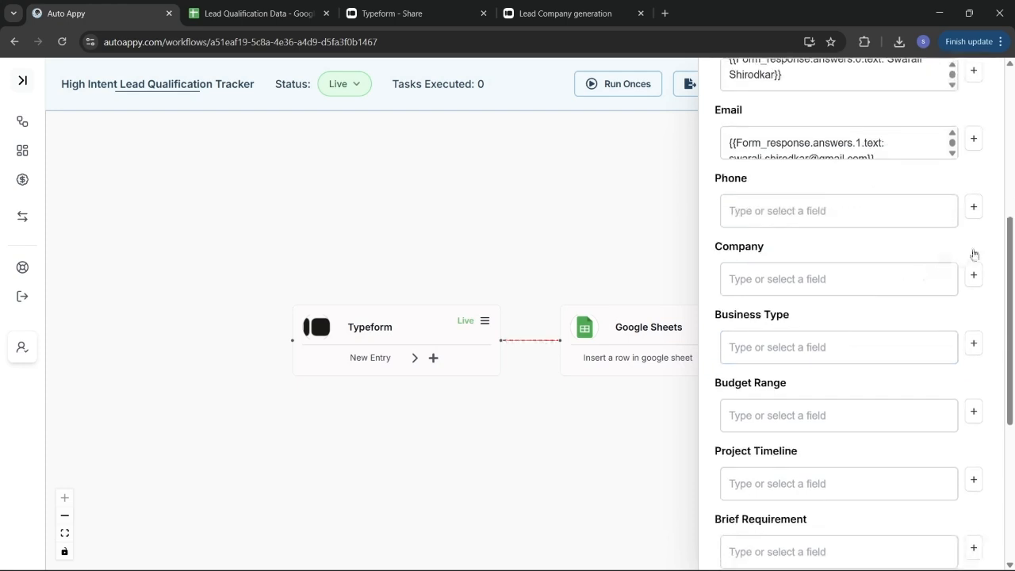
click(974, 207)
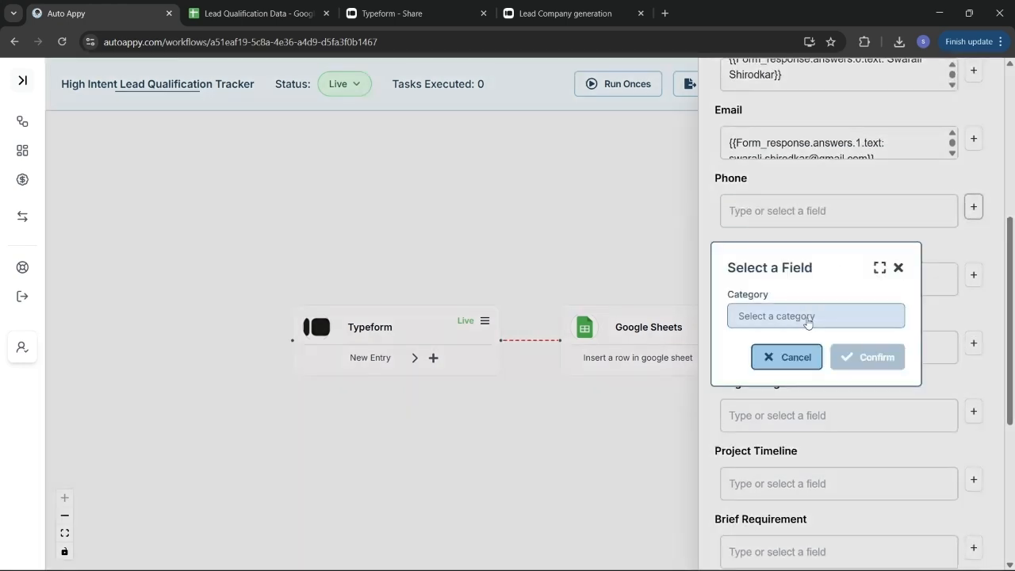
click(807, 318)
click(796, 344)
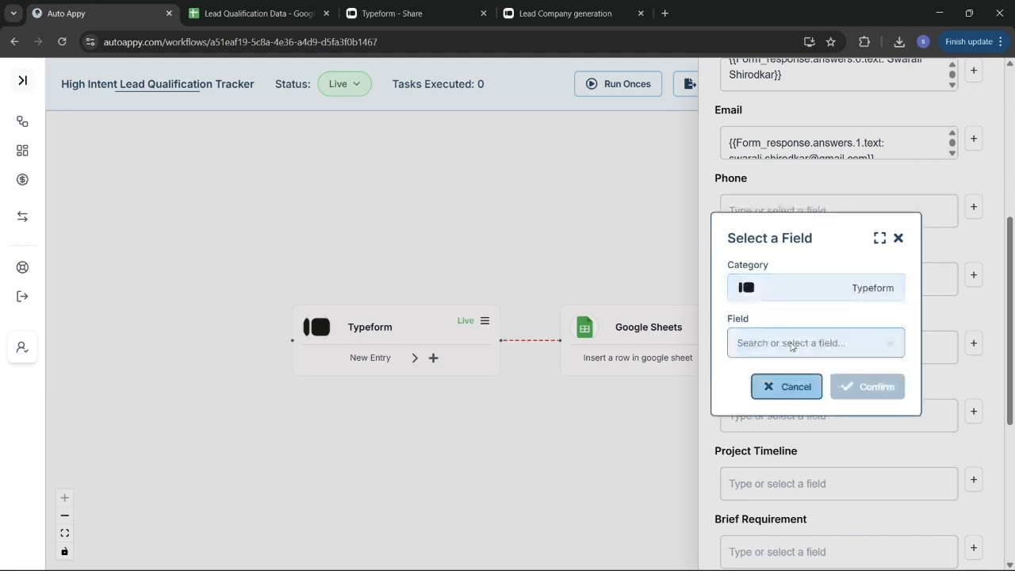
click(791, 346)
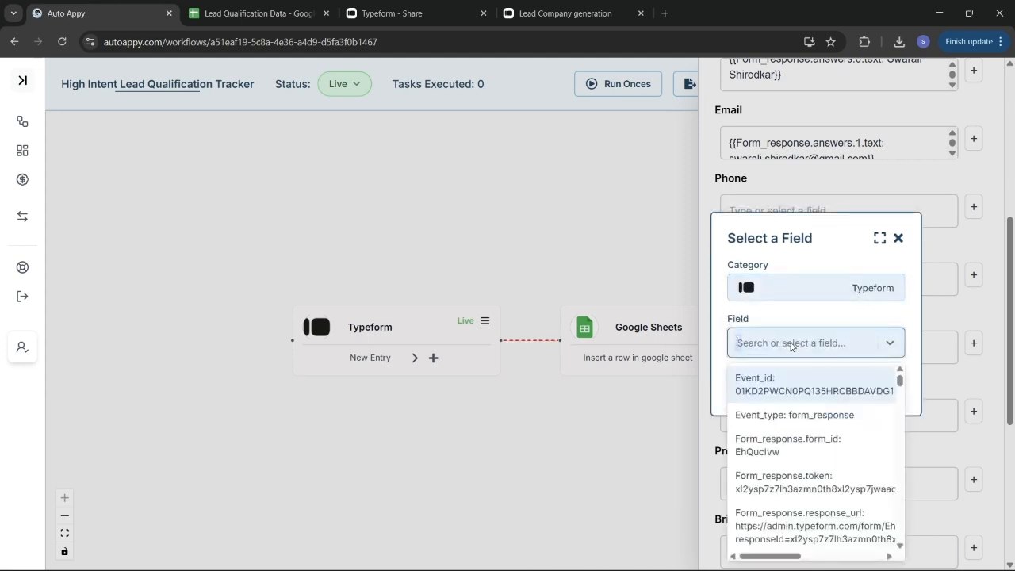
text(88)
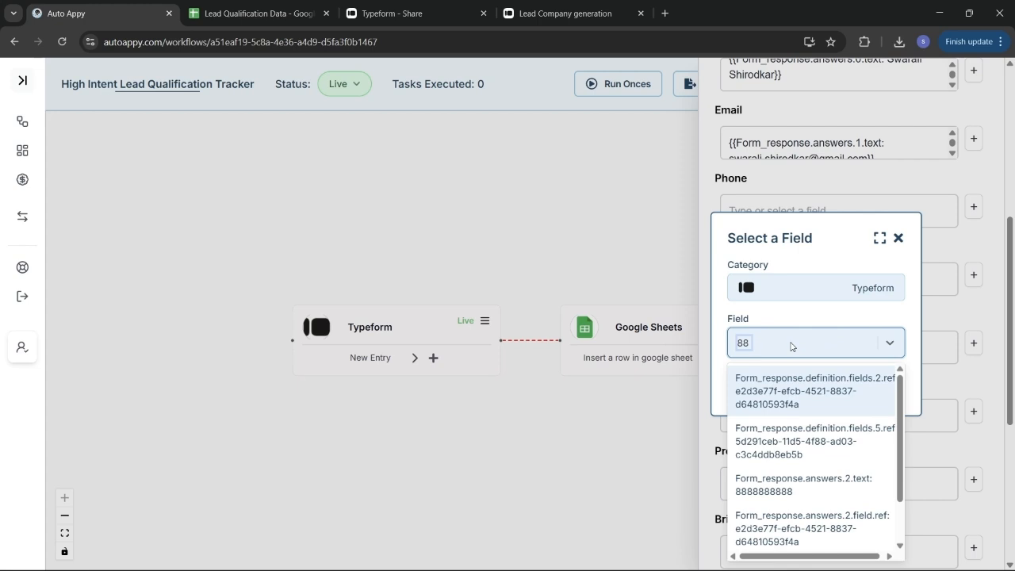
click(836, 486)
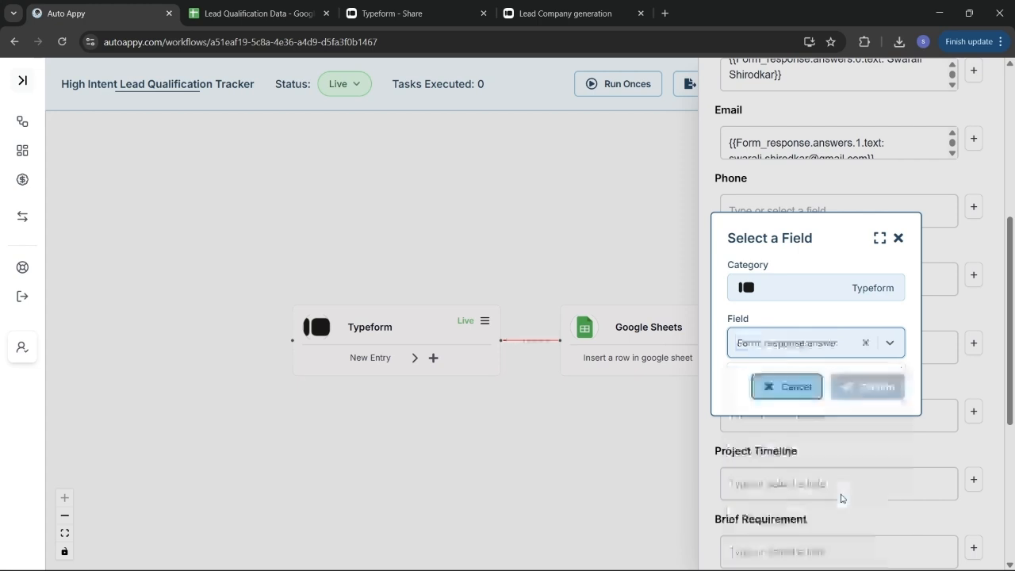
click(863, 392)
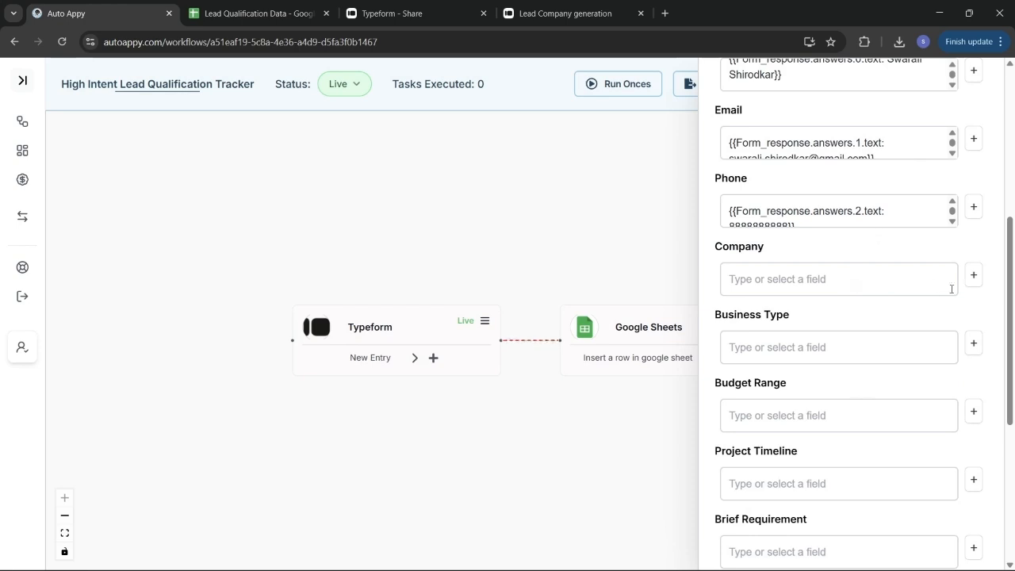
Step: Map the Company column to the Typeform company answer (answers.3.text)
click(974, 275)
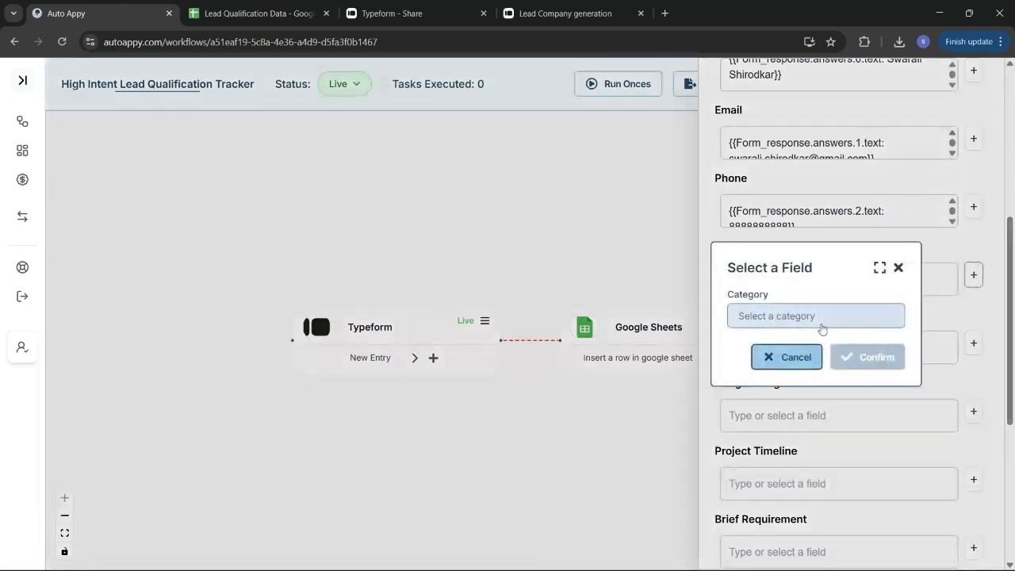
click(823, 329)
click(826, 343)
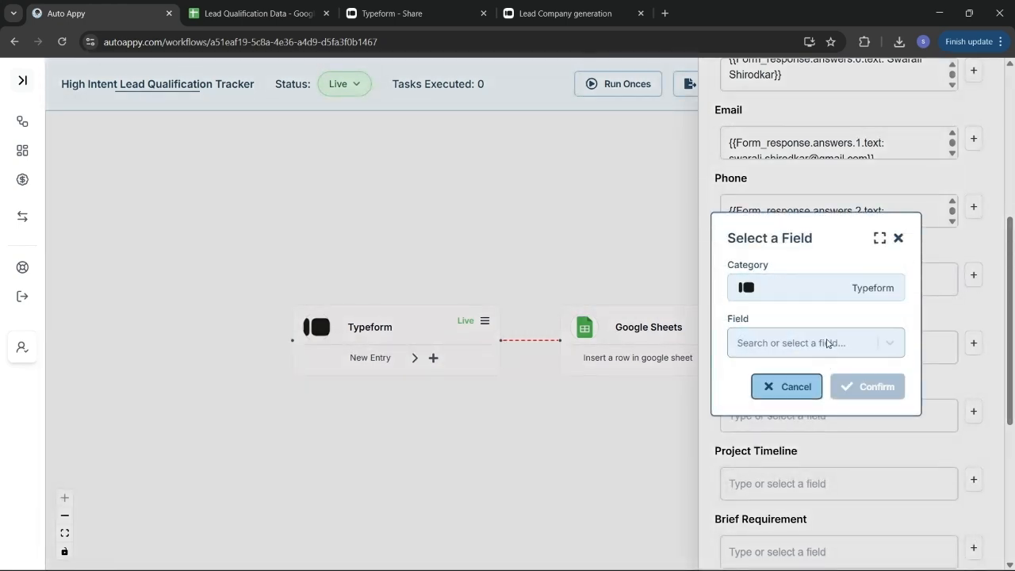
click(827, 343)
text(aut)
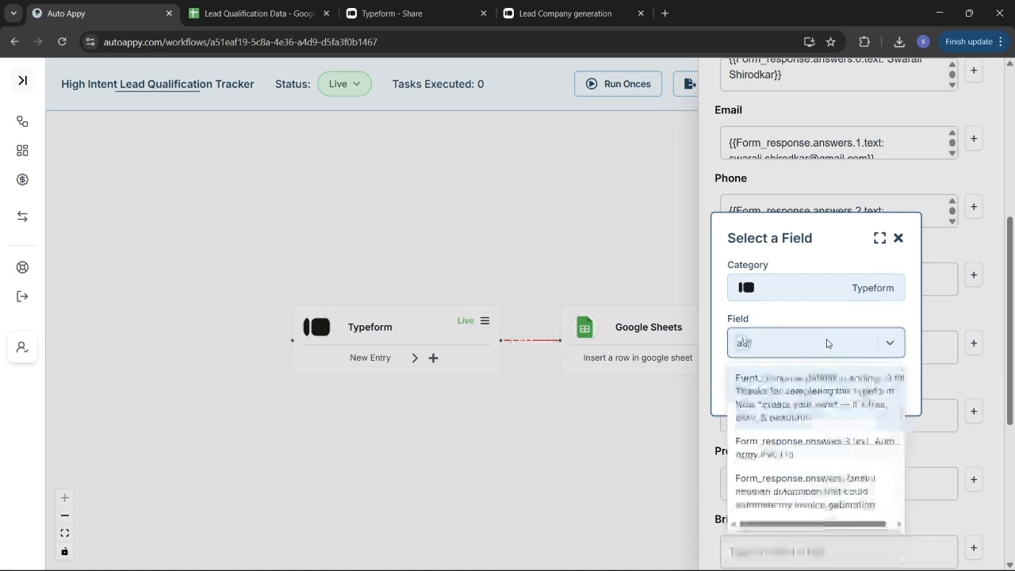
click(867, 438)
click(868, 386)
scroll(880, 381, down, 1)
Step: Map the Budget Range column to the Typeform High budget answer (answers.5.text)
click(973, 319)
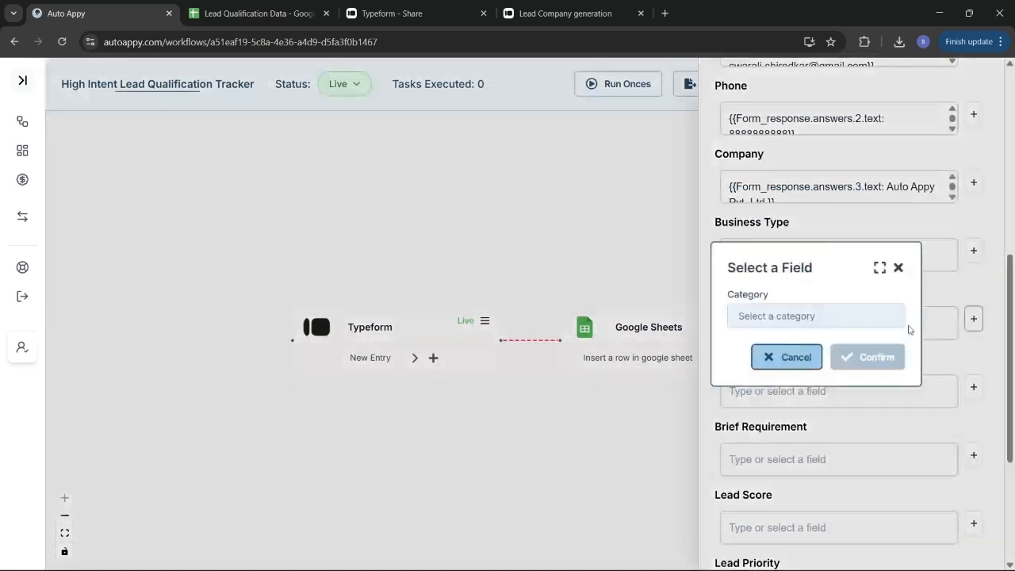
click(806, 316)
click(801, 344)
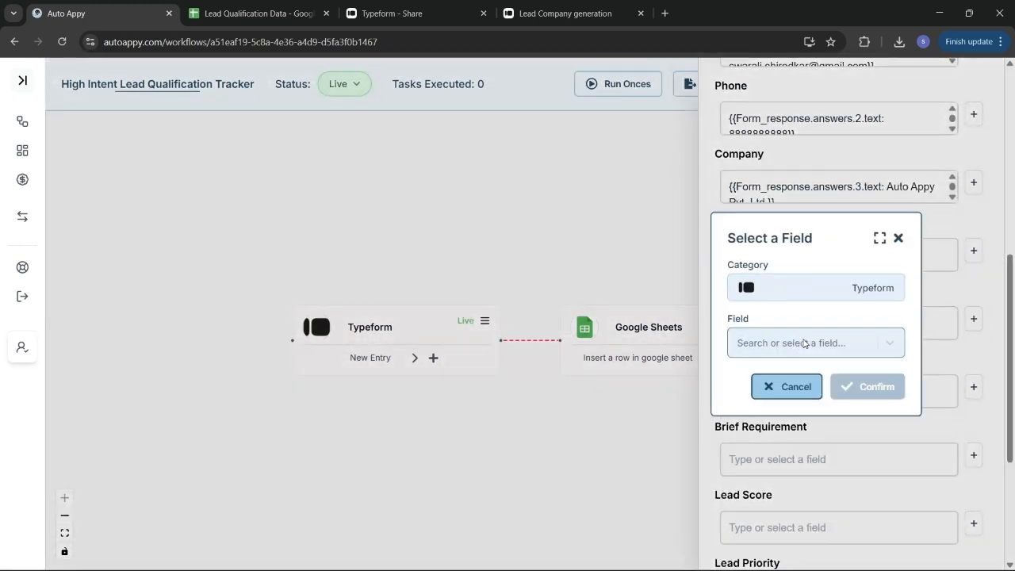
click(803, 342)
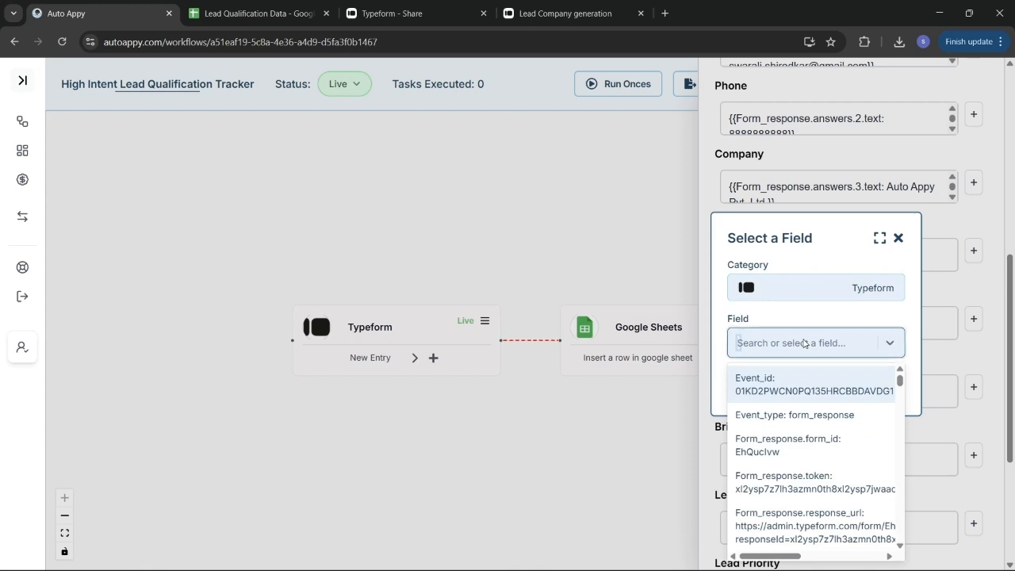
text(high)
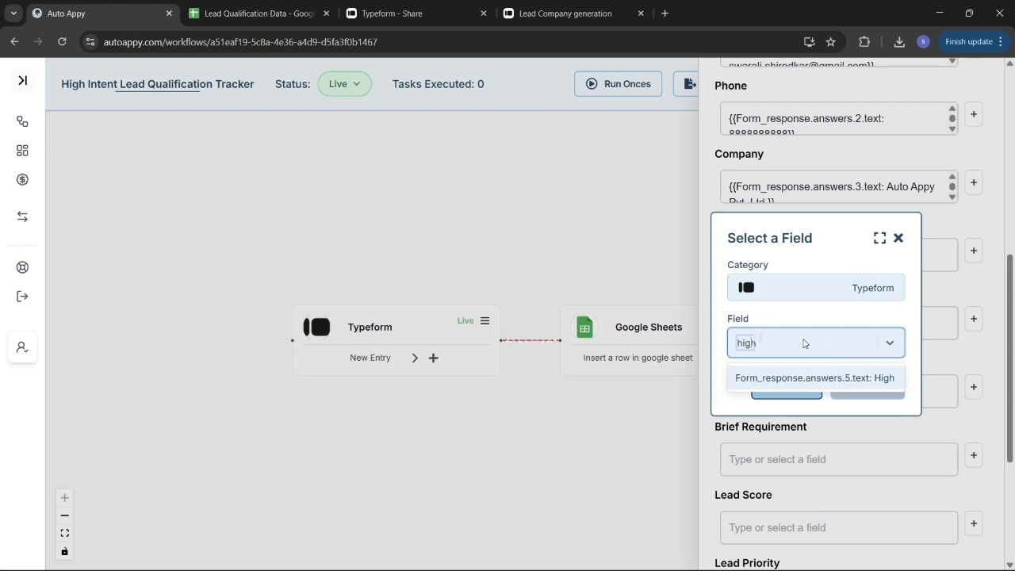
click(829, 378)
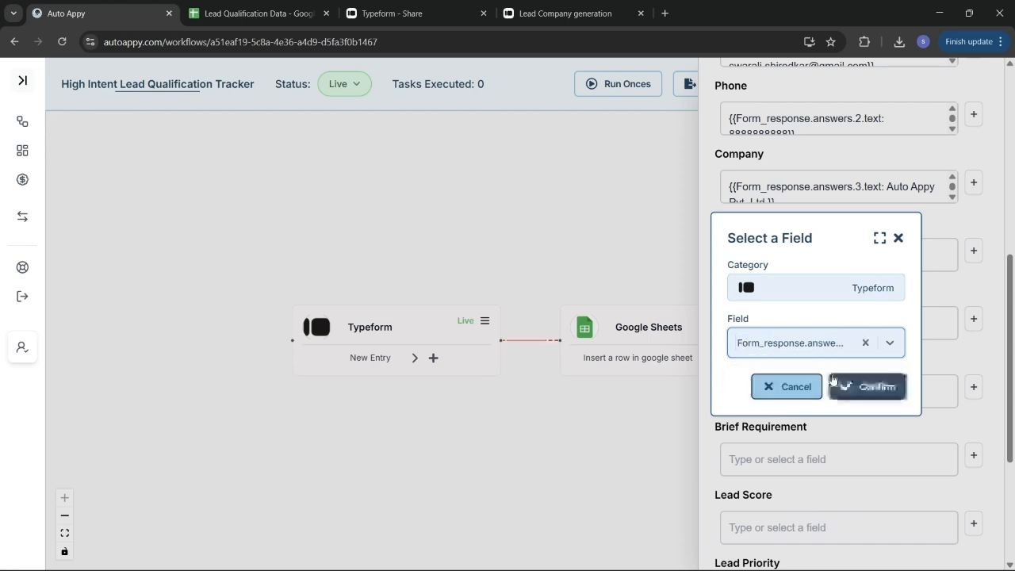
click(884, 388)
scroll(883, 385, down, 1)
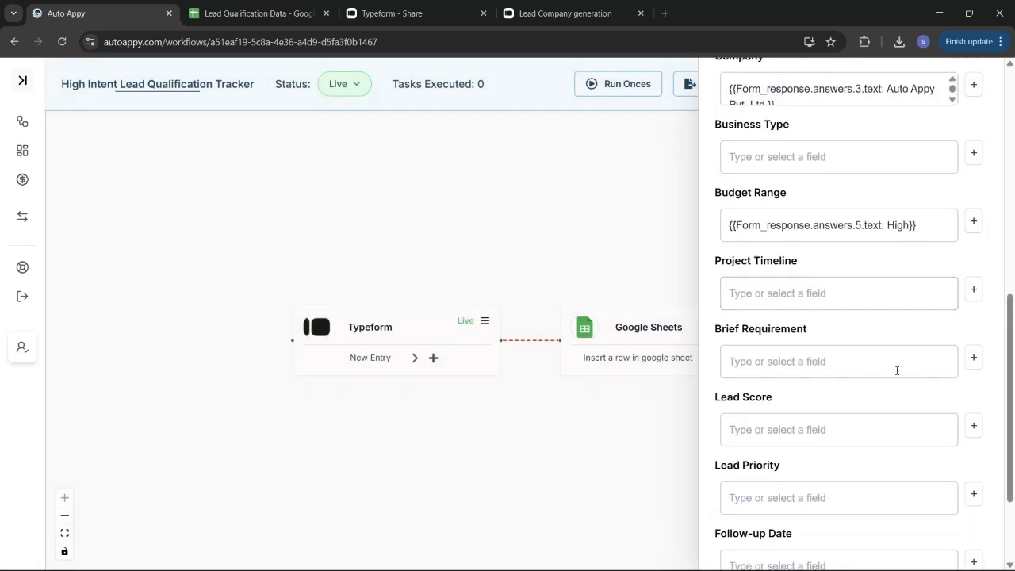
Step: Map Project Timeline to the Typeform Immediate timeline answer (answers.6.text)
click(974, 290)
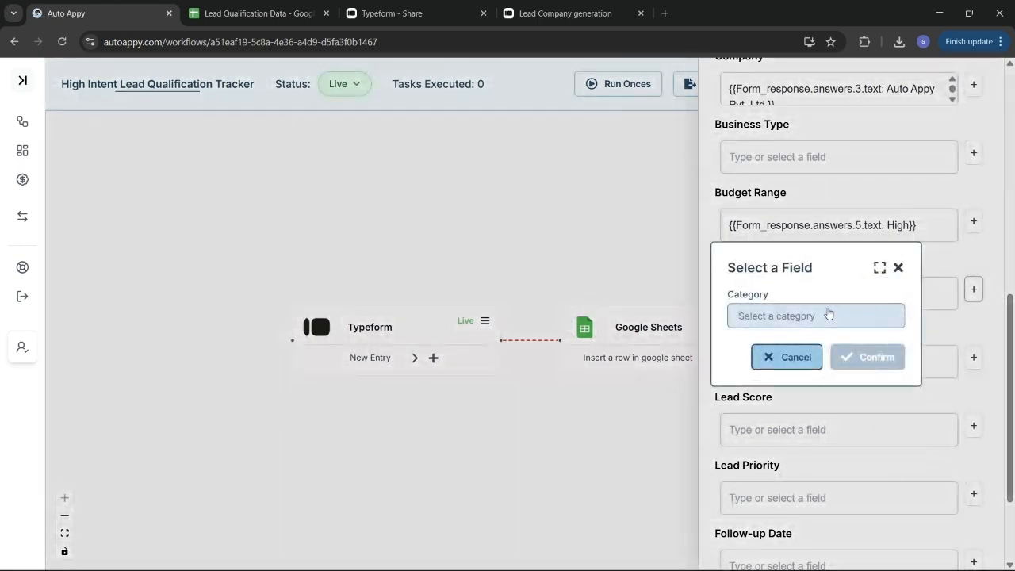
click(829, 314)
click(794, 347)
click(797, 354)
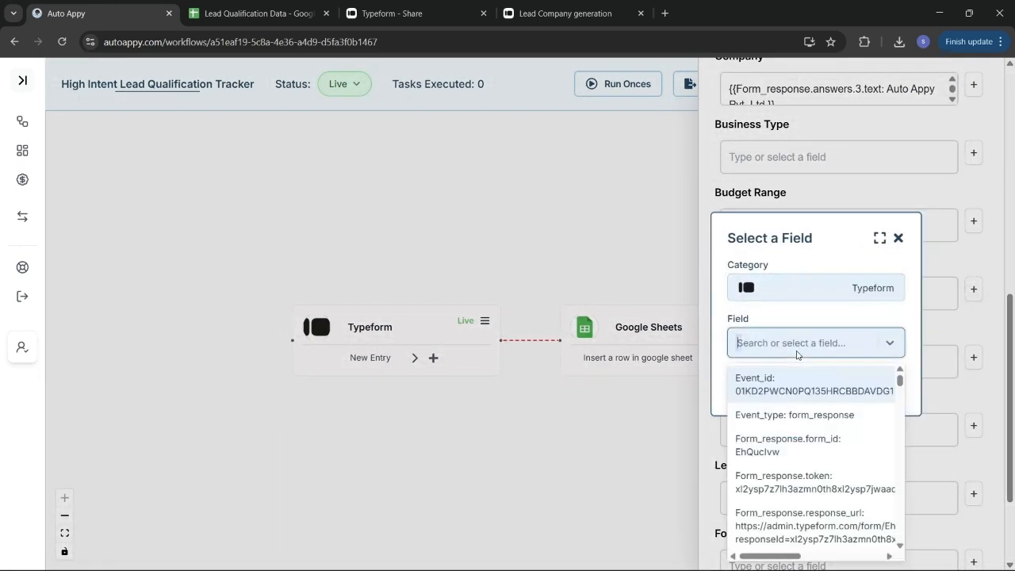
text(imm)
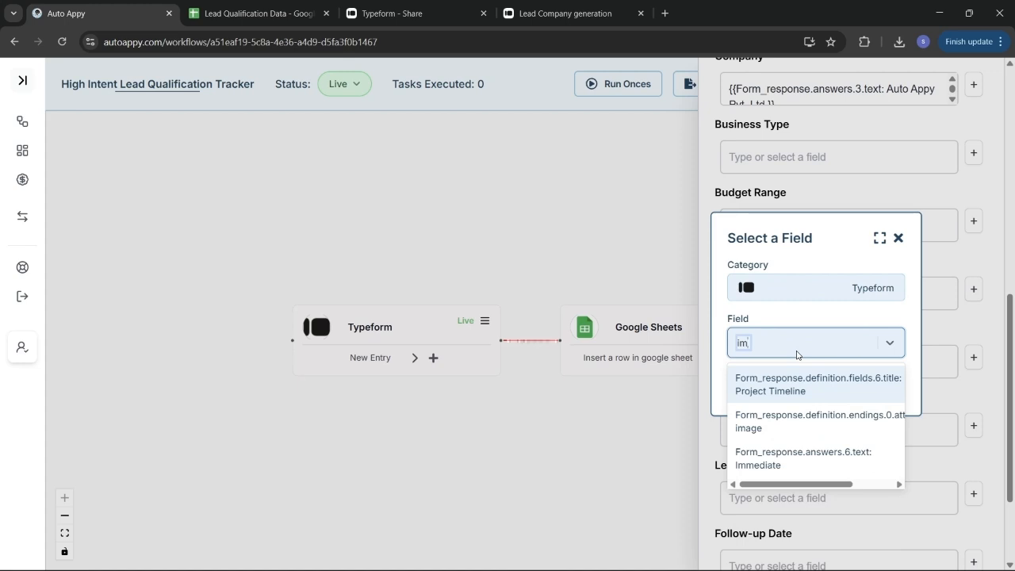
click(798, 389)
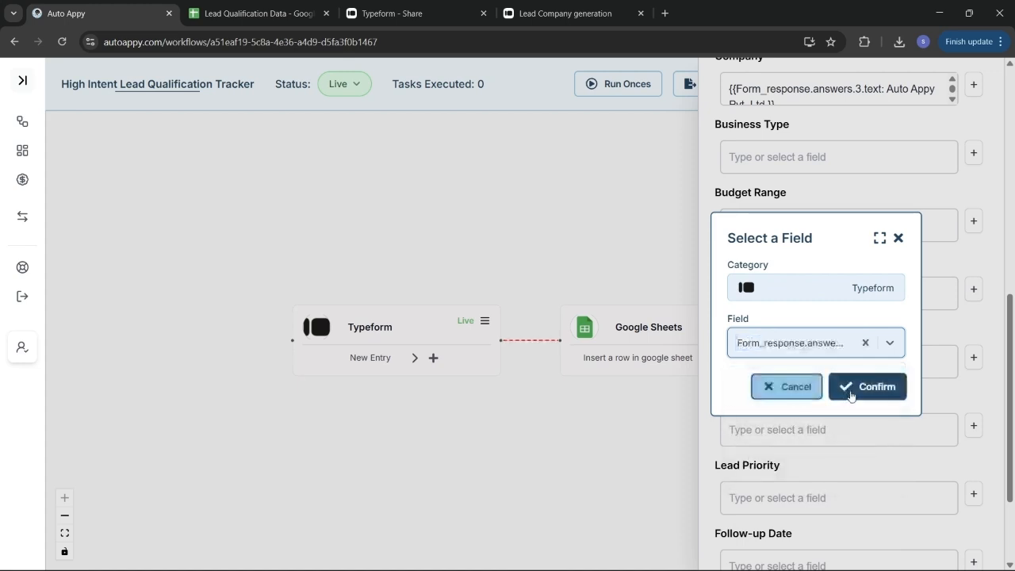
click(853, 388)
scroll(851, 396, down, 1)
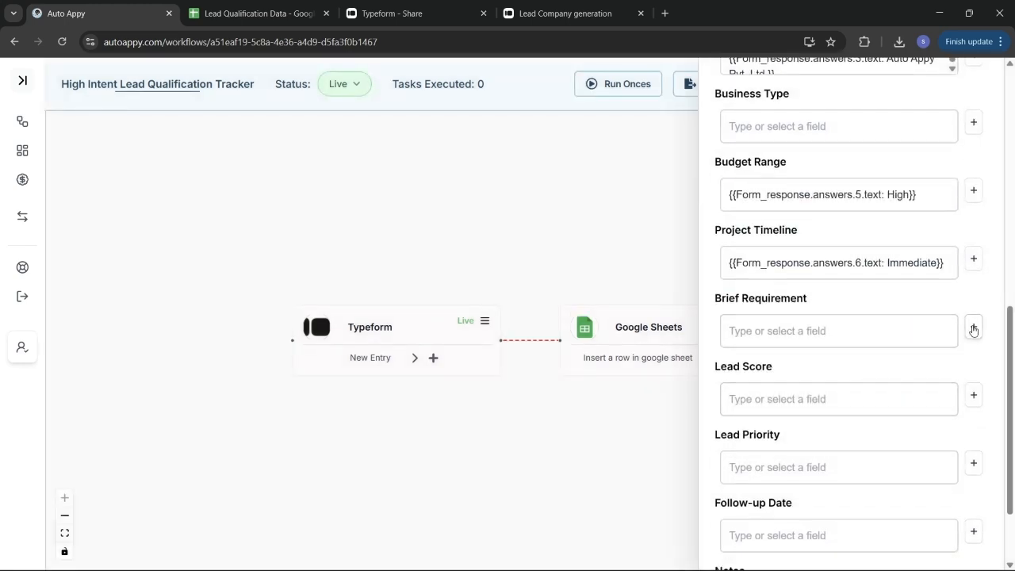
Step: Map Brief Requirement to the Typeform requirement answer, Form_response.answers.7.text
click(974, 329)
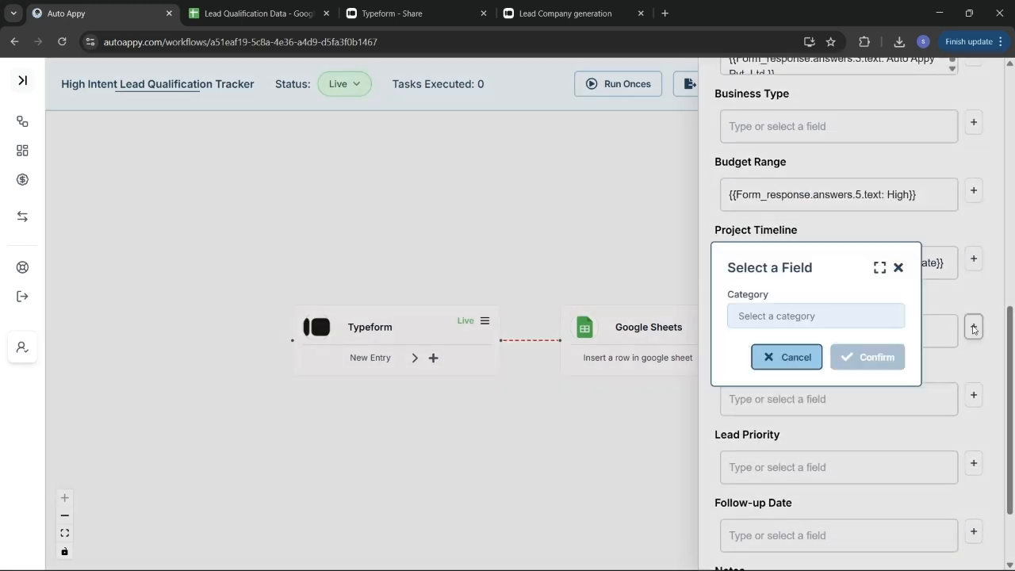
click(806, 315)
click(798, 354)
click(798, 356)
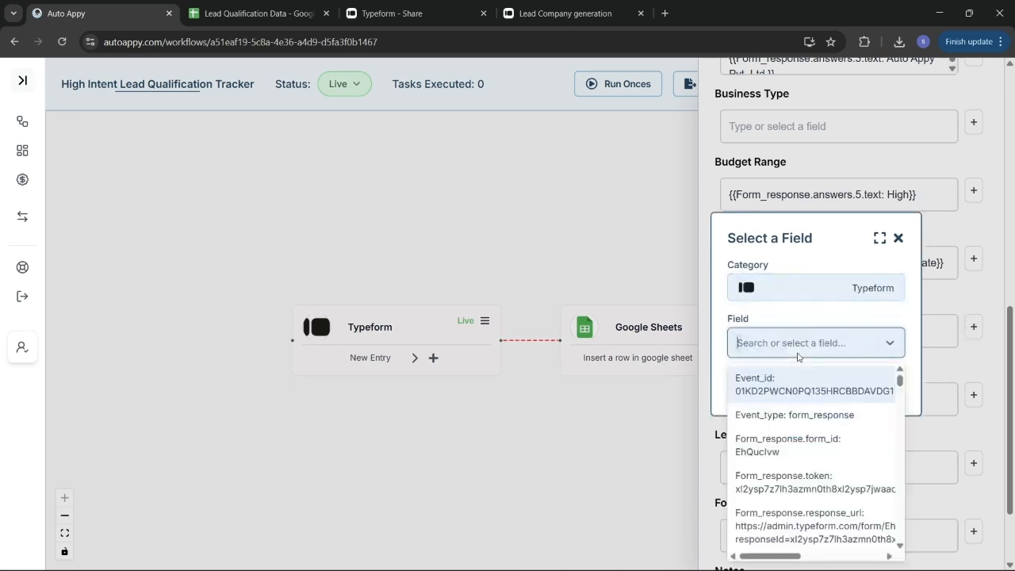
scroll(801, 429, down, 1)
scroll(801, 428, down, 2)
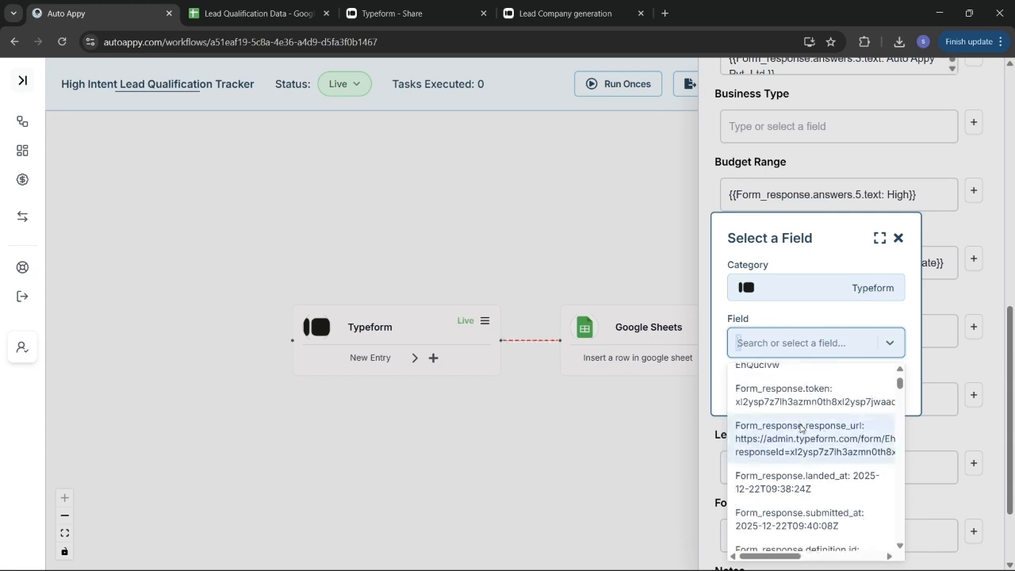
text(i)
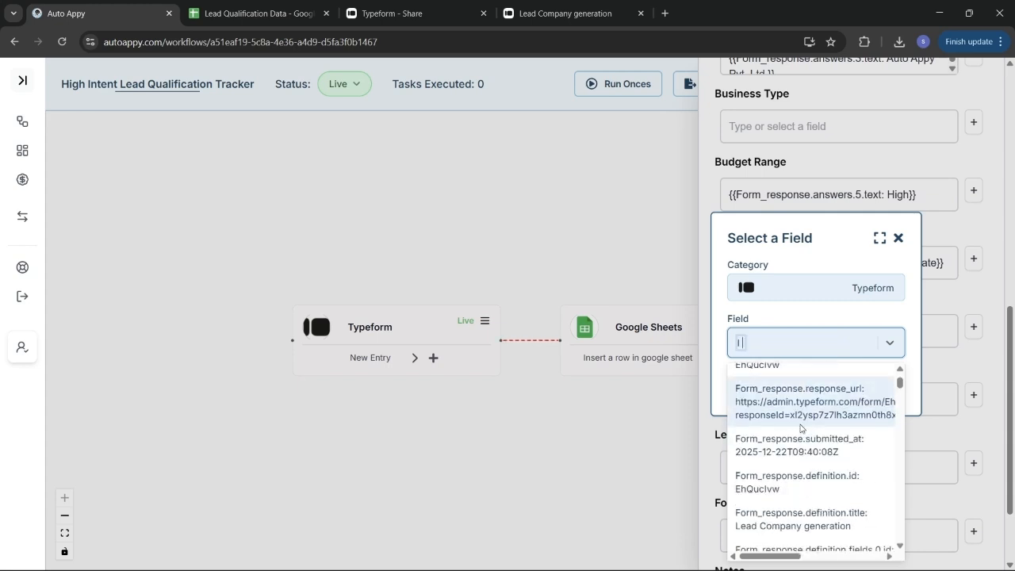
text( ne)
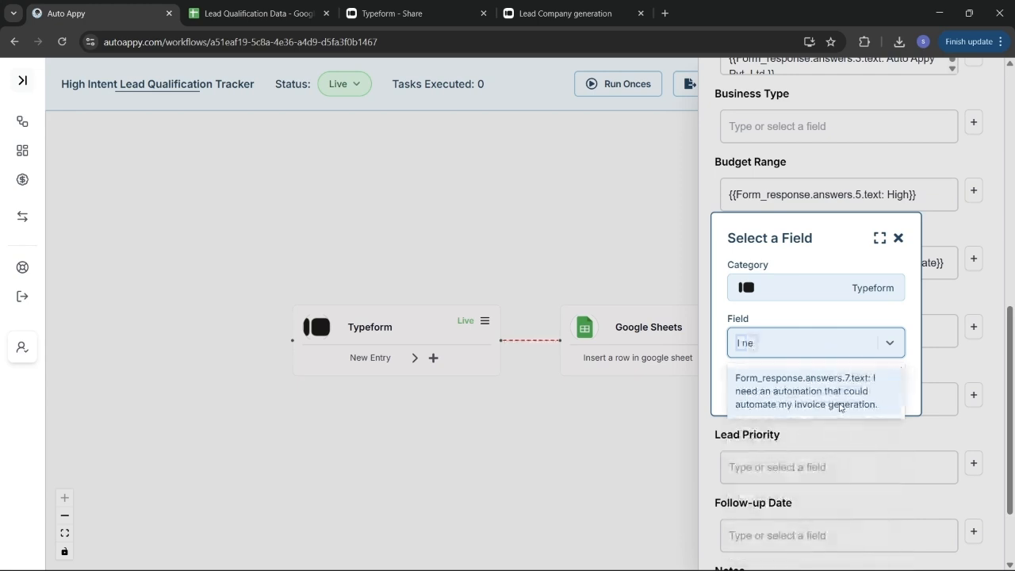
click(845, 399)
click(861, 391)
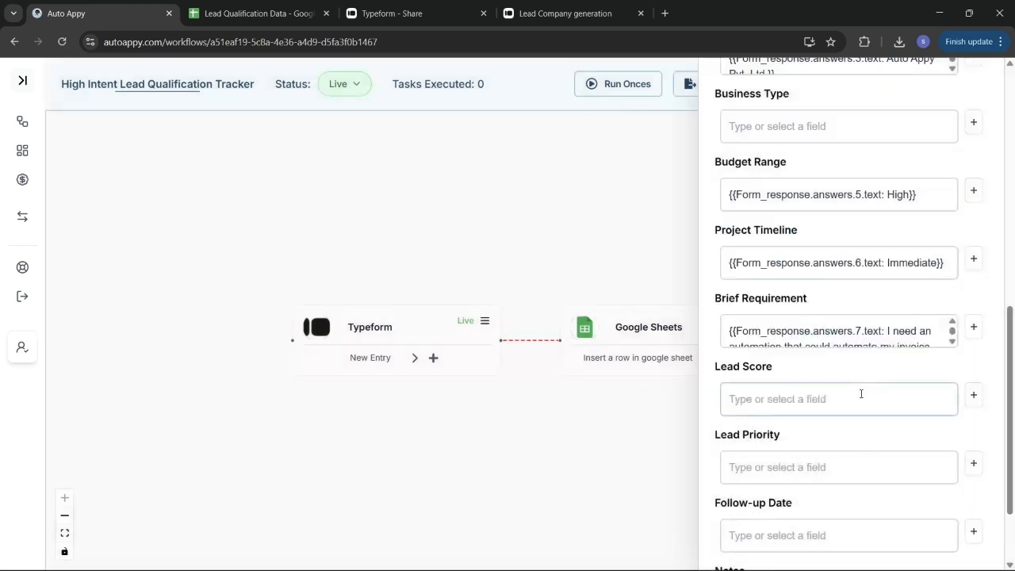
Step: Submit the sheet-row mapping and test the step, inserting row 3 for Auto Appy Pvt. Ltd
scroll(862, 394, down, 2)
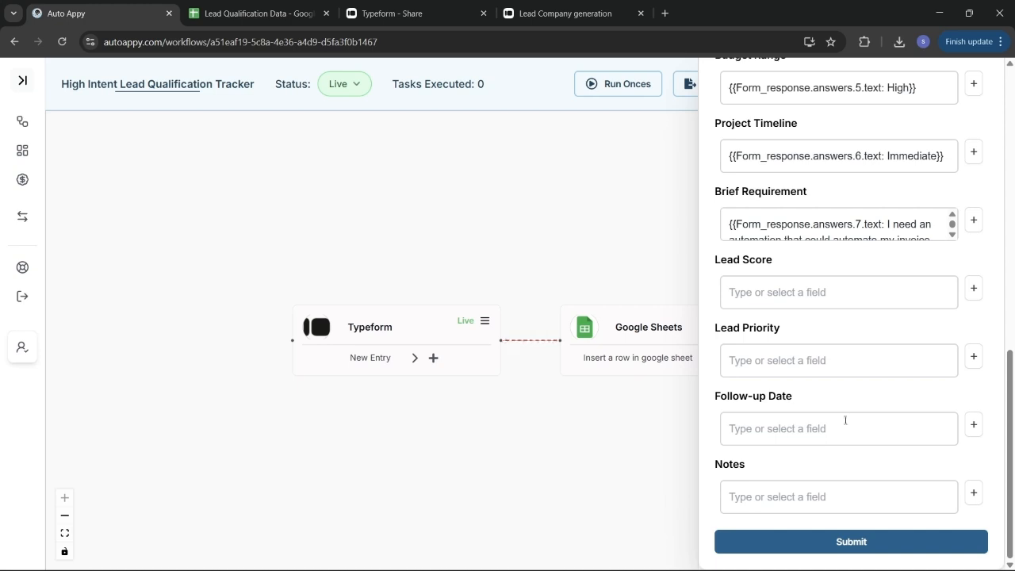
click(863, 486)
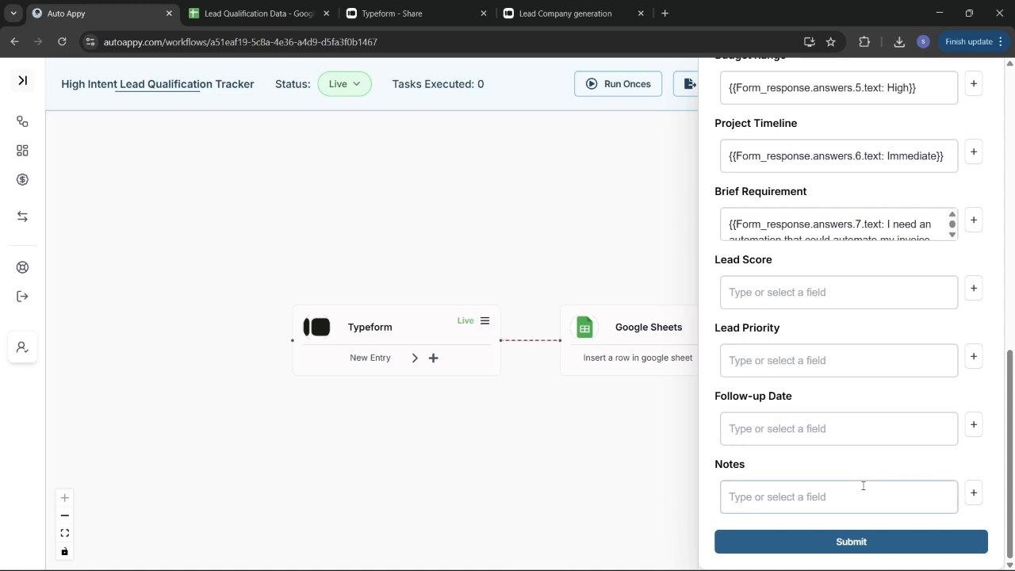
click(853, 543)
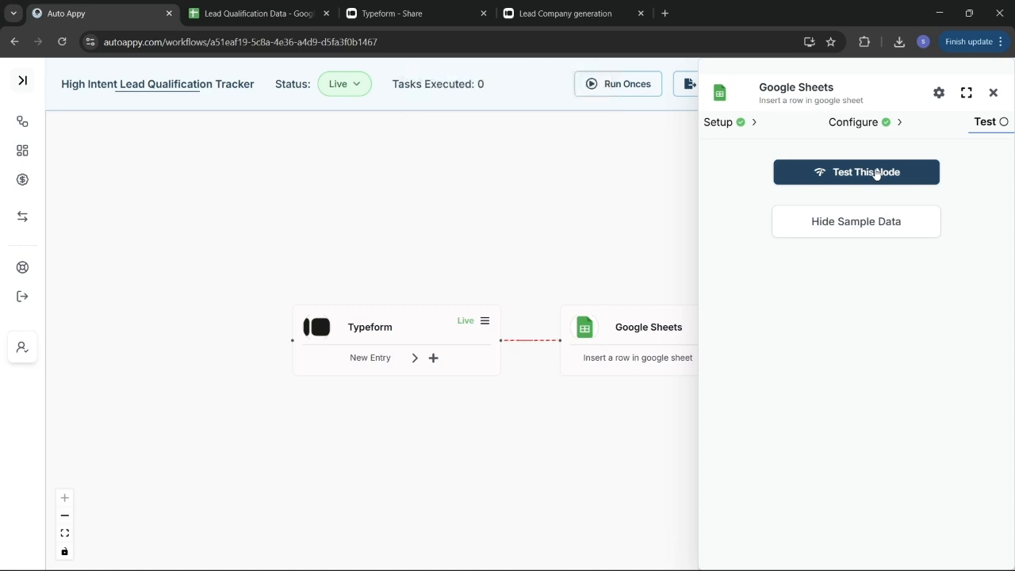
click(877, 174)
Step: On Lead Qualification Data, check I3's score of 85 and review the I2 ARRAYFORMULA
click(238, 9)
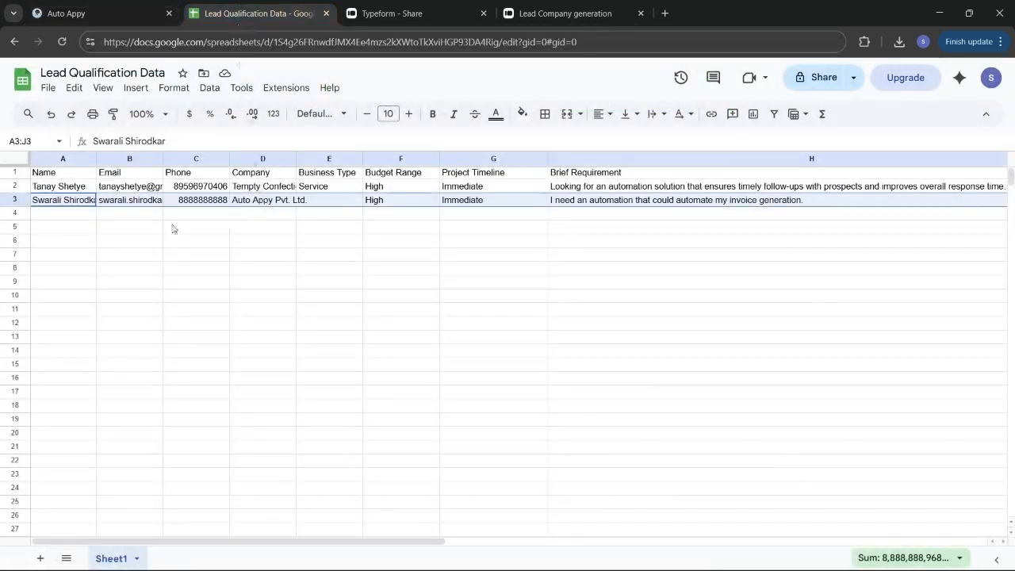
scroll(359, 289, right, 3)
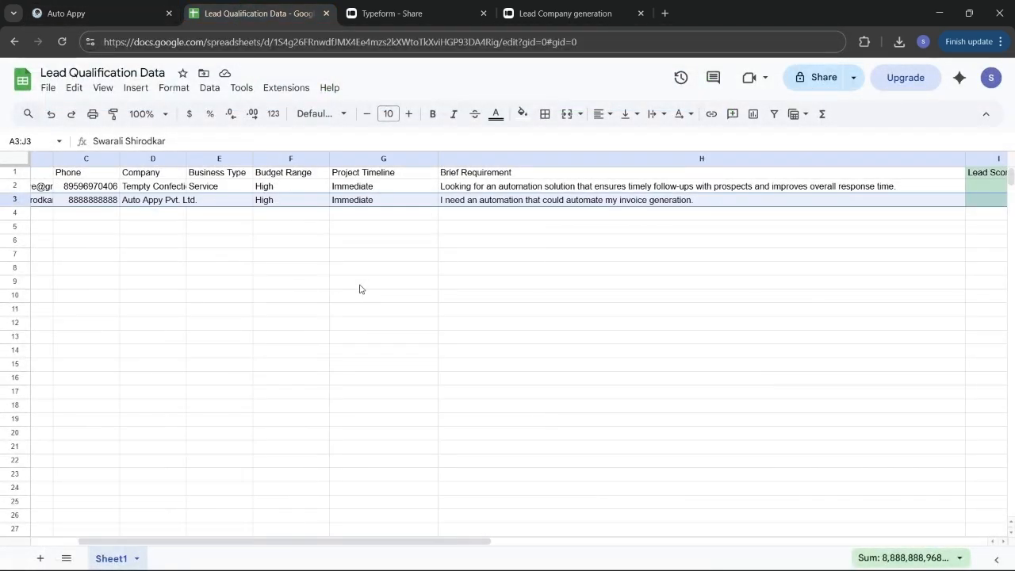
scroll(359, 289, right, 5)
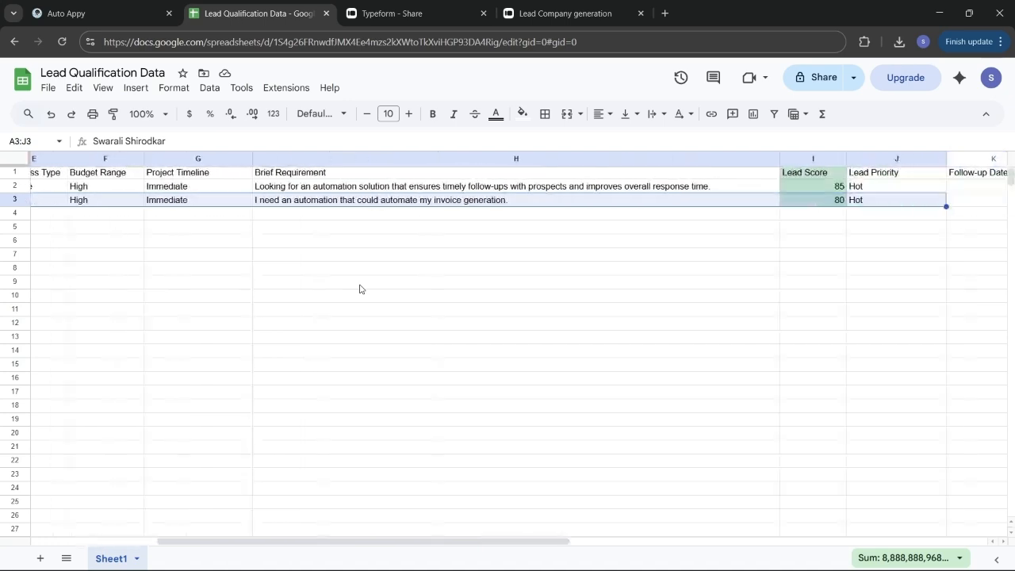
scroll(519, 296, right, 5)
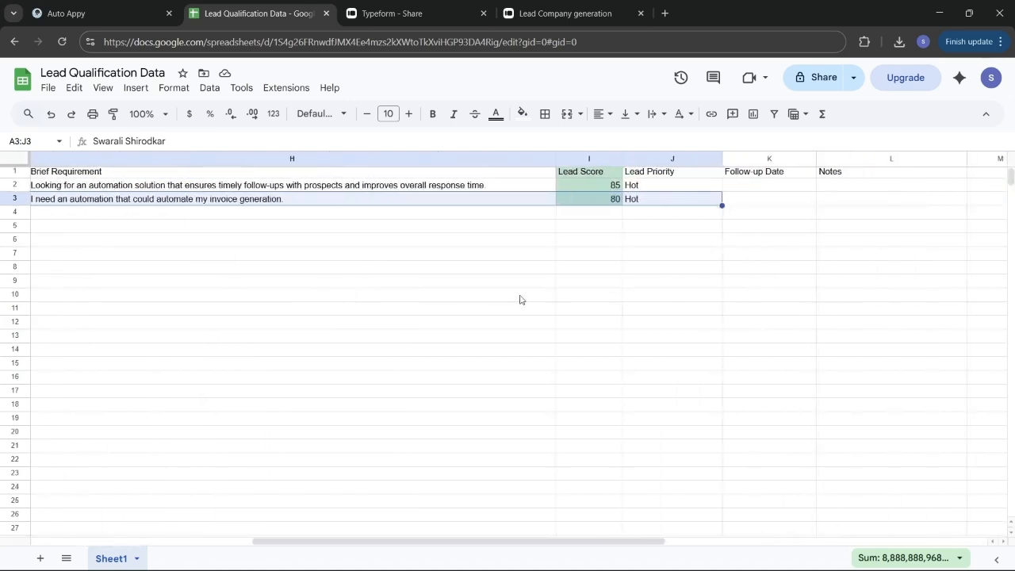
scroll(759, 315, left, 1)
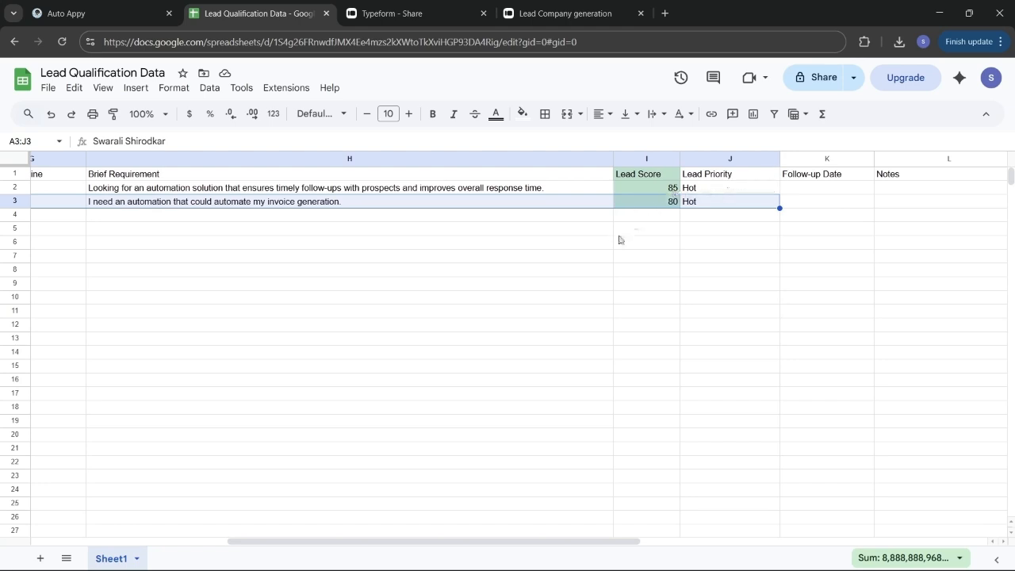
scroll(521, 259, left, 4)
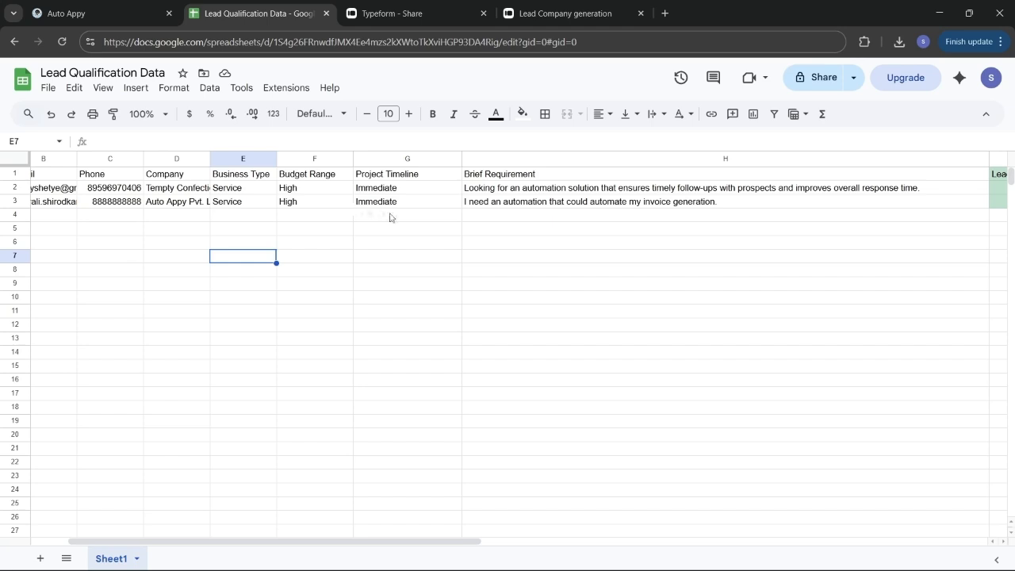
scroll(390, 217, right, 2)
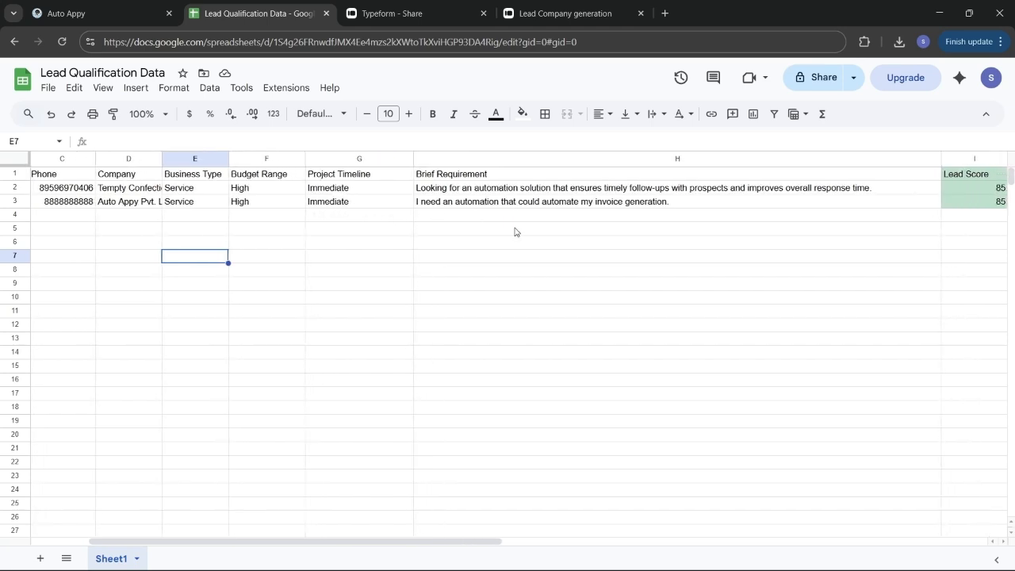
scroll(584, 275, right, 8)
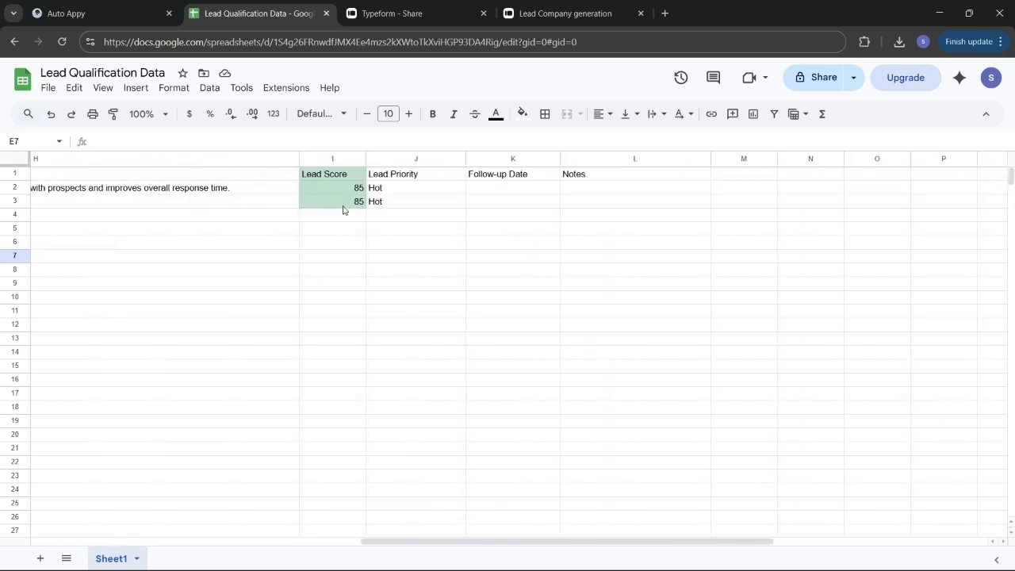
click(332, 201)
double_click(332, 201)
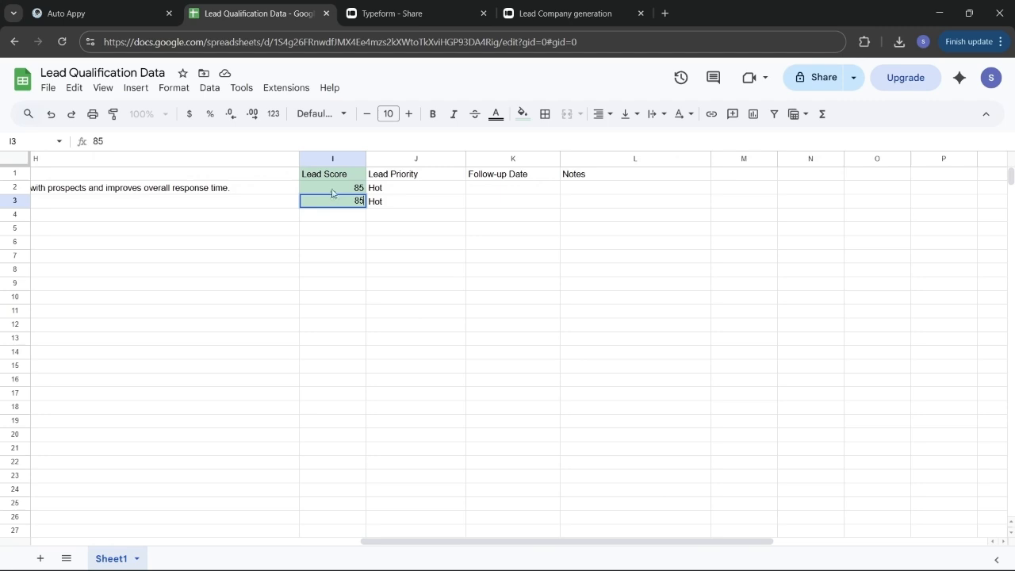
double_click(332, 191)
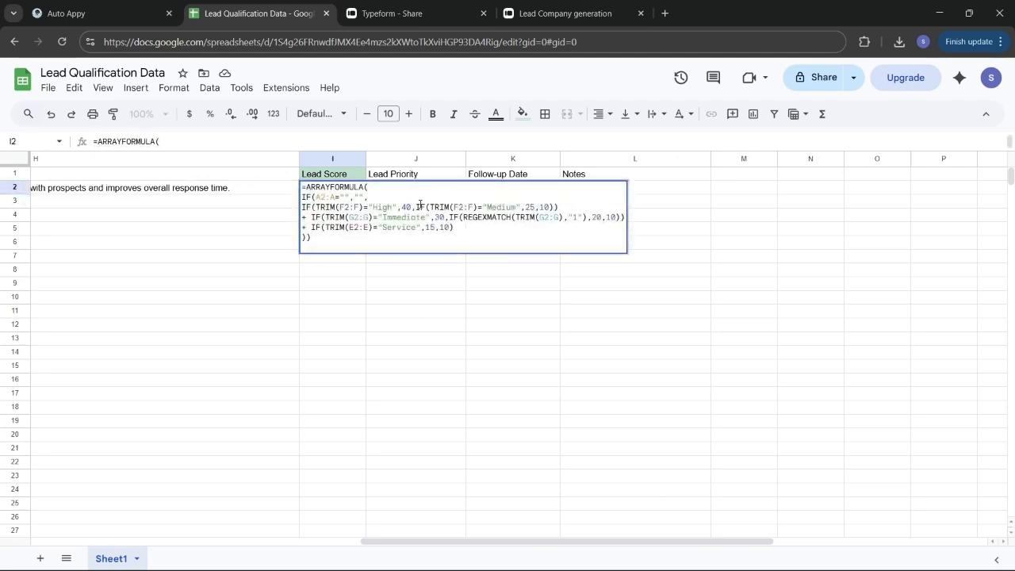
click(236, 246)
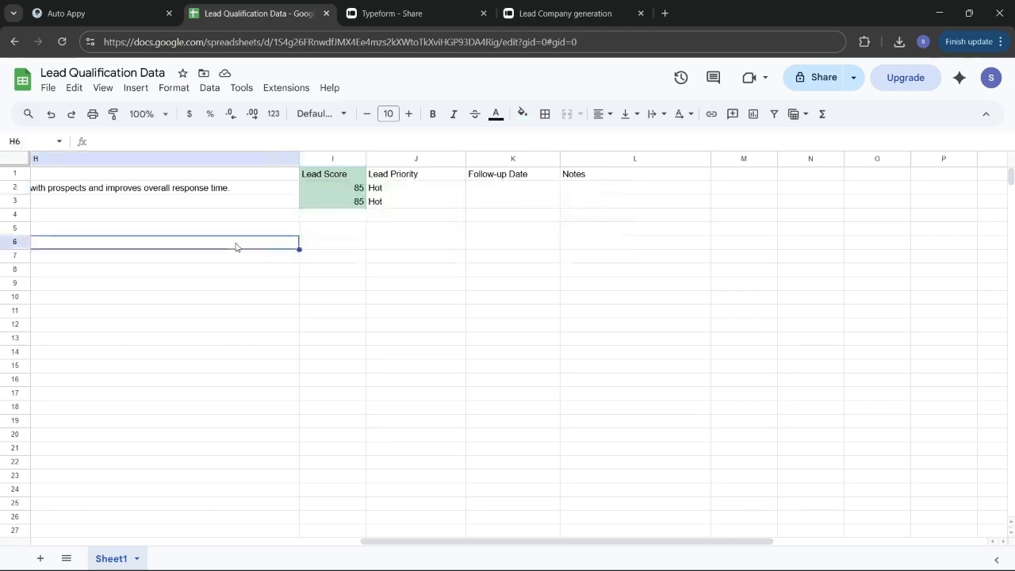
Step: Start entering 40 in cell J7
click(436, 257)
double_click(435, 257)
text(40)
scroll(223, 259, left, 5)
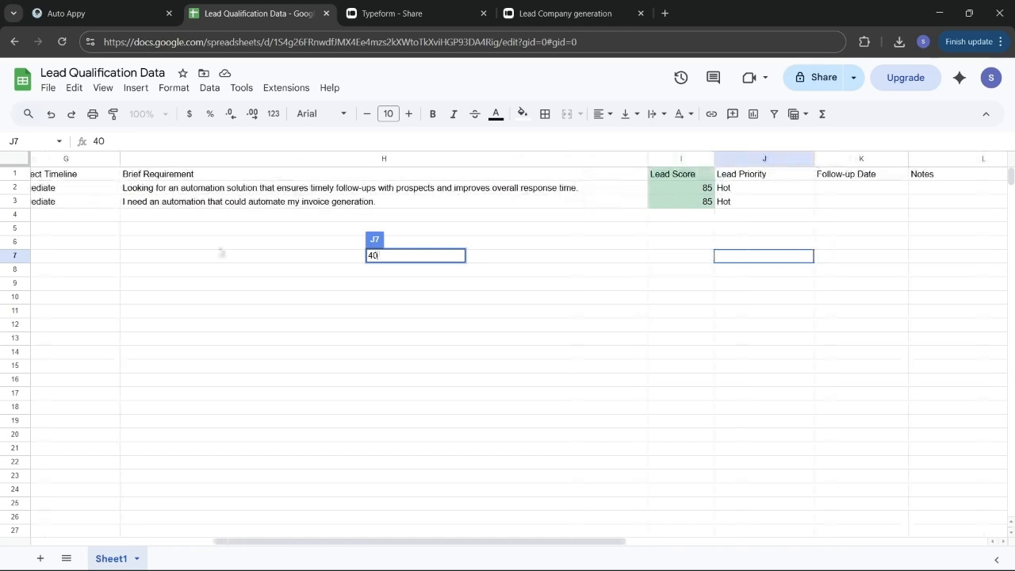
scroll(189, 225, left, 5)
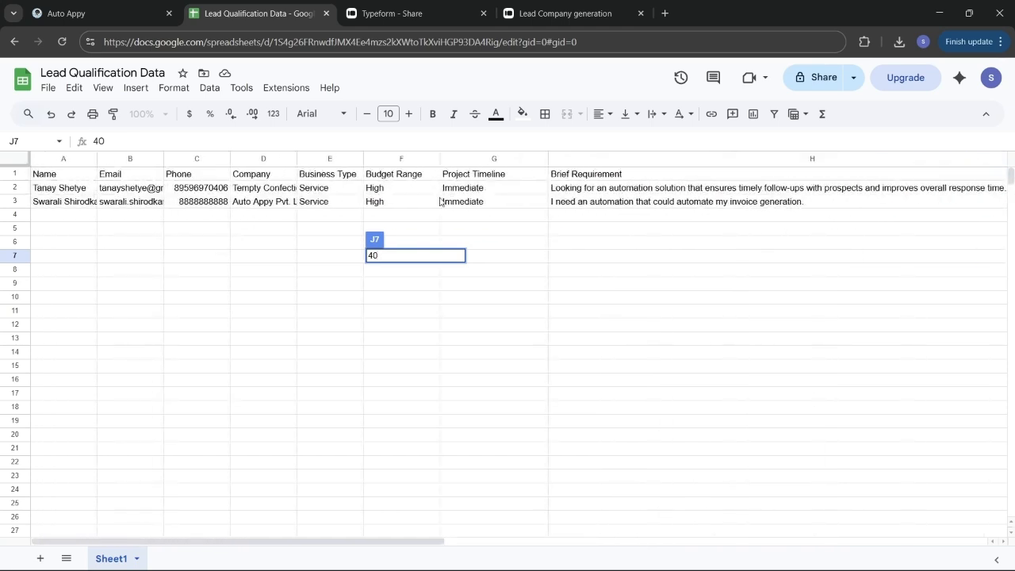
scroll(487, 228, right, 10)
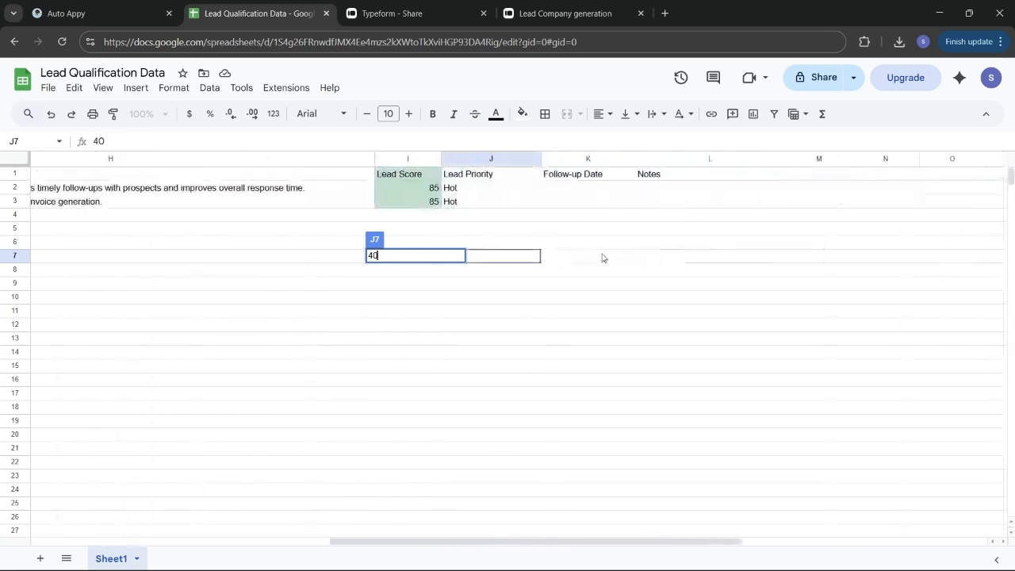
Step: Commit 40 in J7, glance at the Lead Score formula, and enter 15 in J8
click(468, 216)
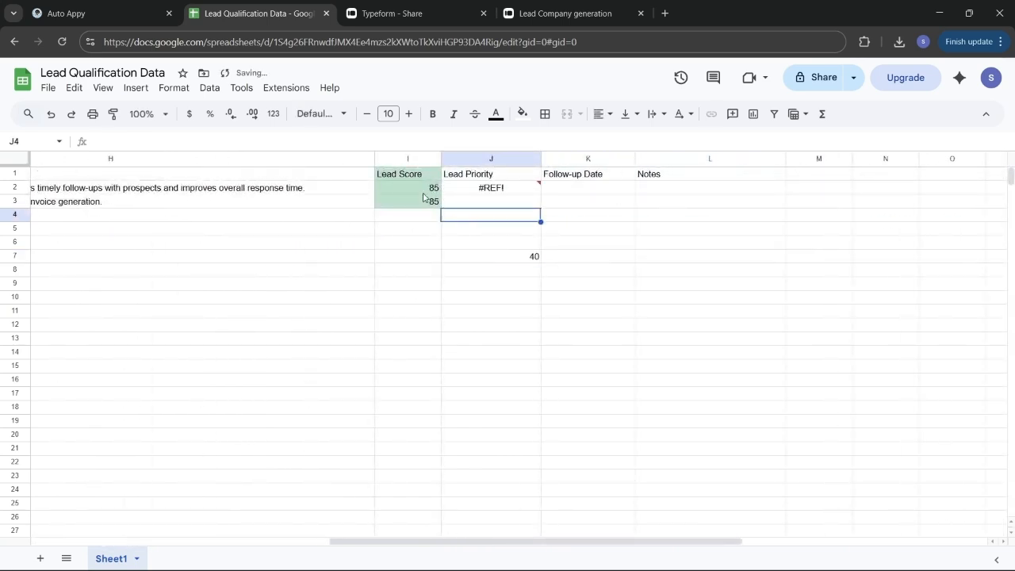
click(411, 188)
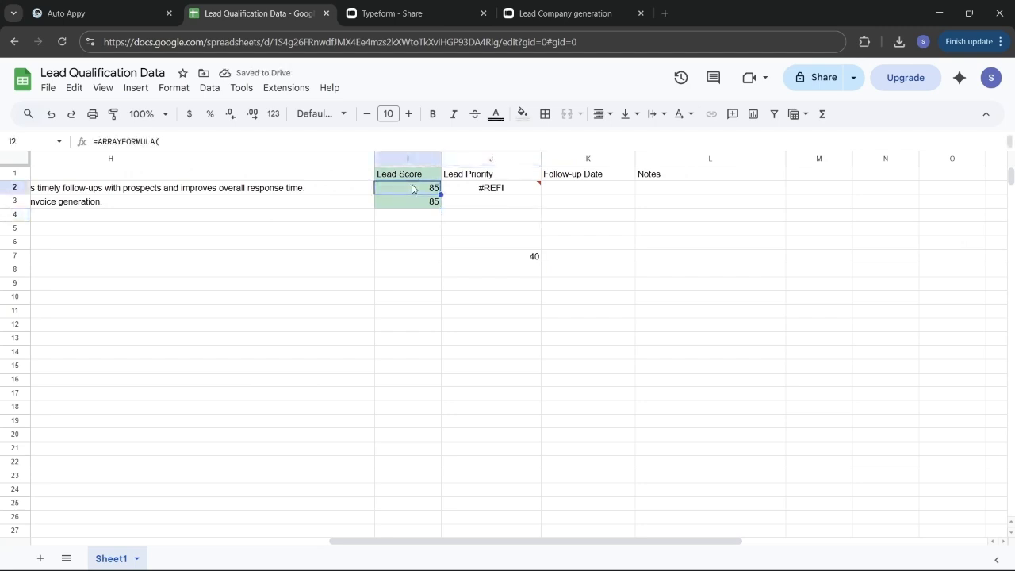
double_click(411, 188)
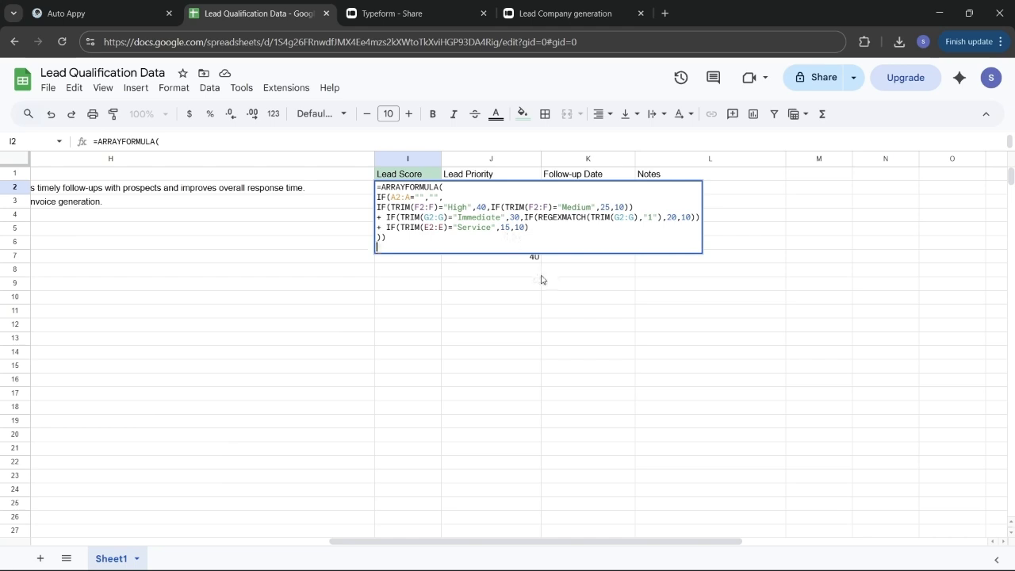
click(531, 274)
double_click(526, 270)
text(15)
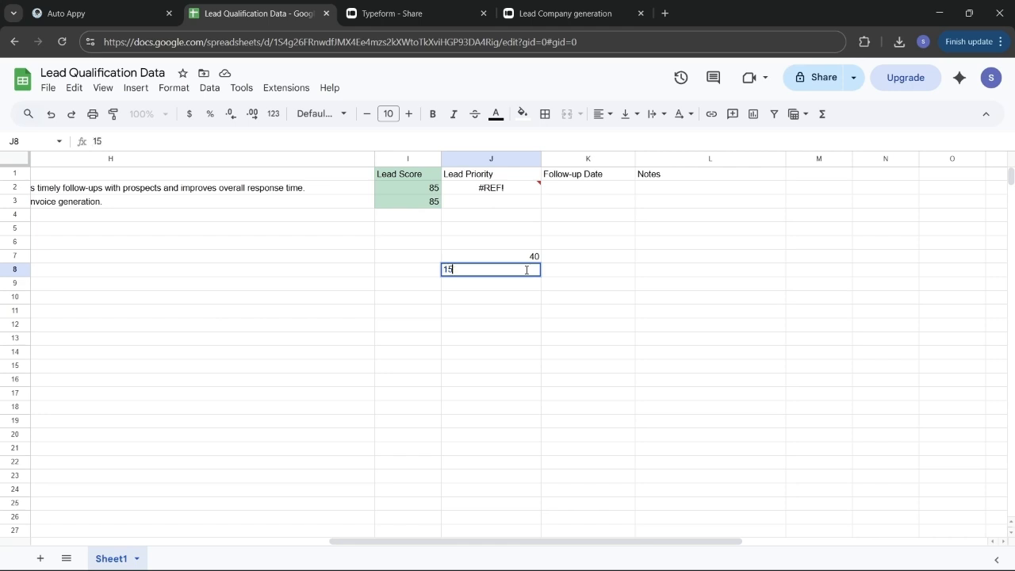
click(546, 339)
Step: Re-examine the 85 in I3 and the Lead Score formula in I2
scroll(312, 294, left, 5)
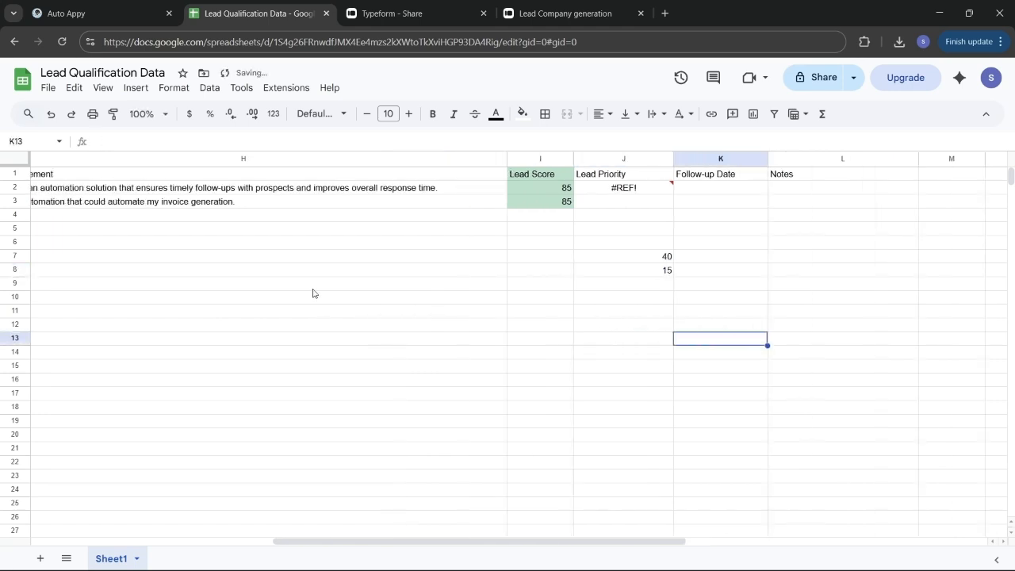
scroll(313, 294, left, 5)
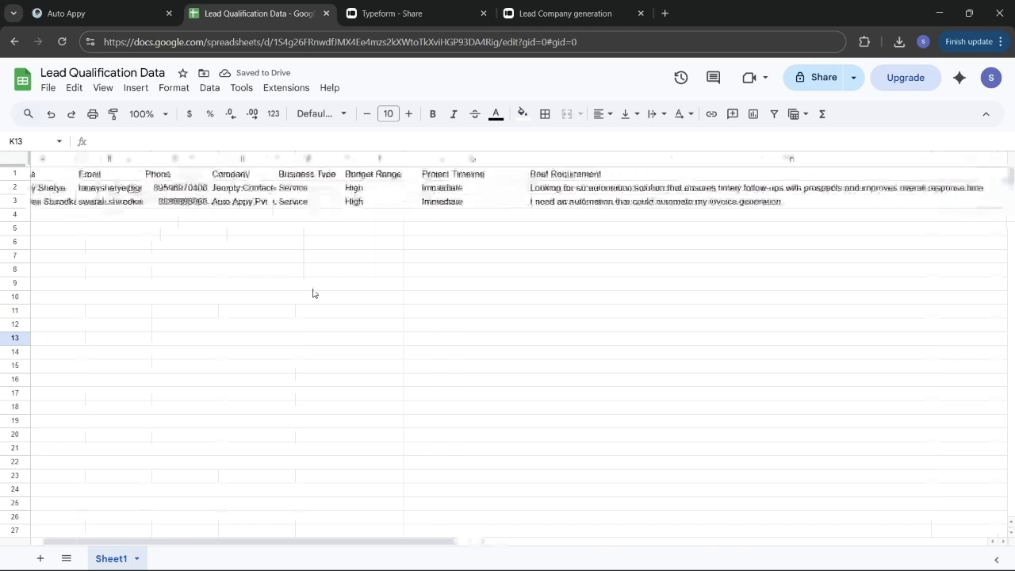
scroll(536, 239, right, 10)
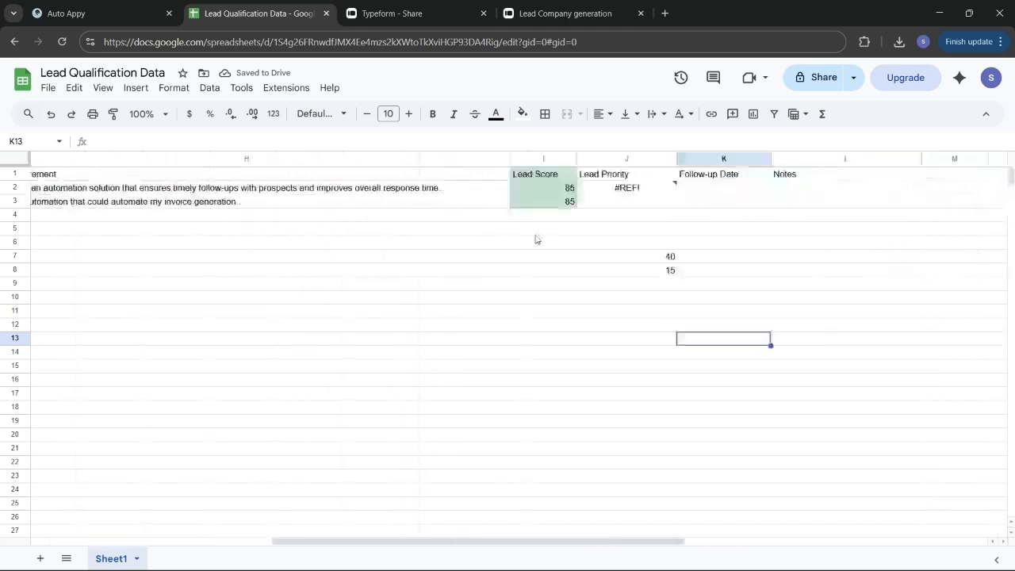
double_click(389, 200)
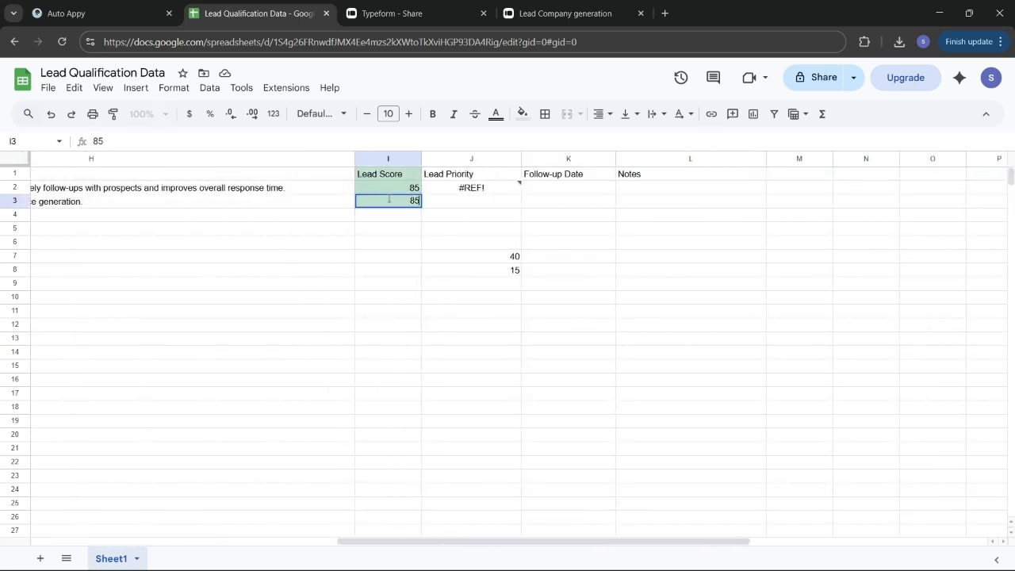
click(385, 193)
double_click(385, 193)
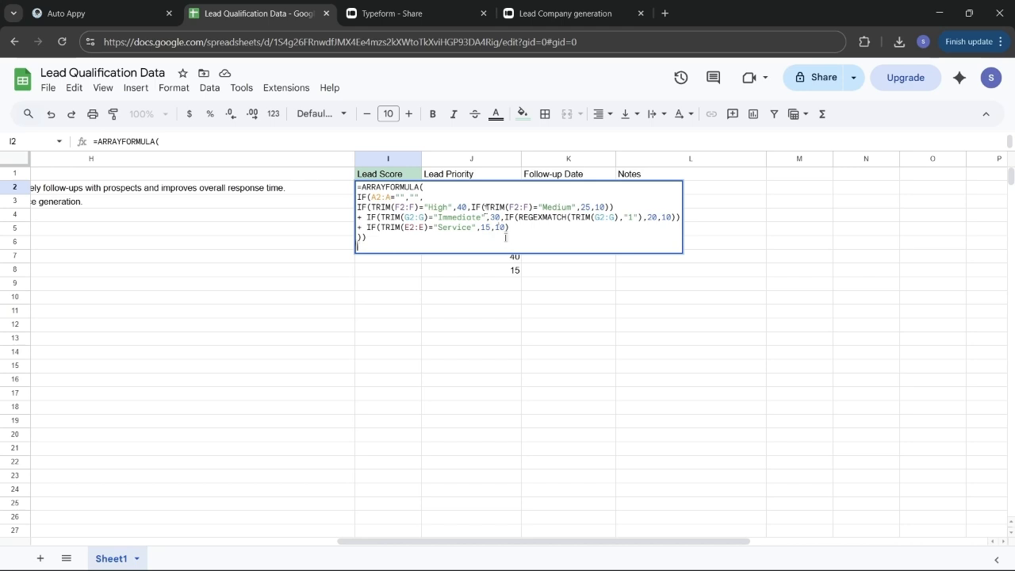
click(517, 327)
Step: Enter 30 in J9 beneath the 40 and 15
click(510, 291)
double_click(510, 291)
text(30)
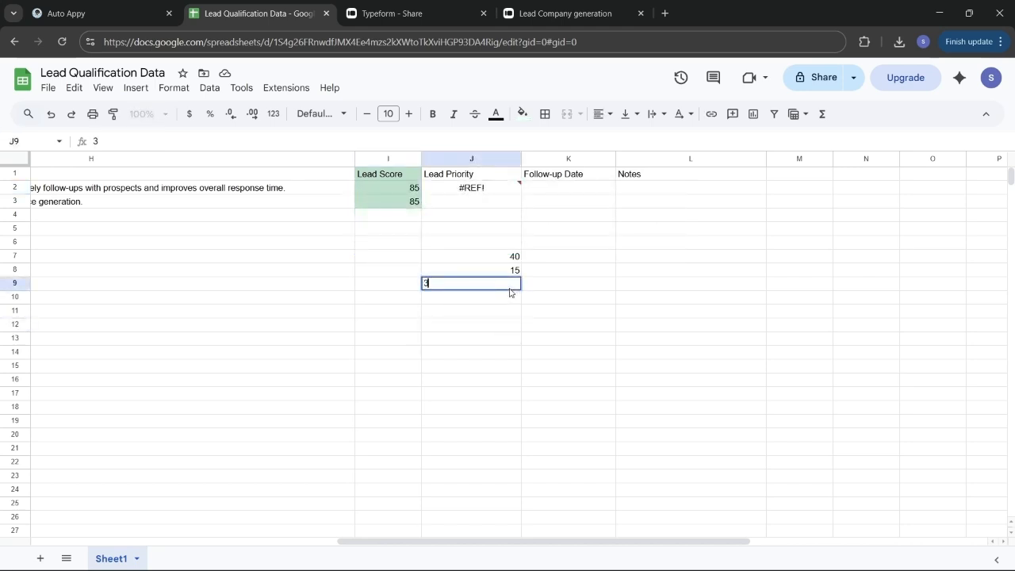
click(417, 340)
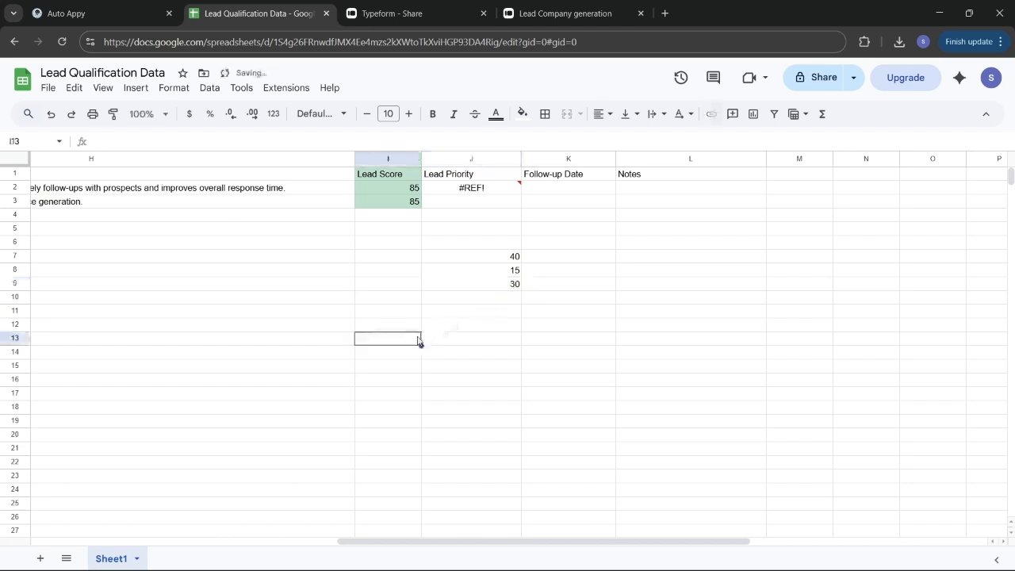
click(386, 261)
Step: Label cells I7, I8 and I9 as High, Immediate and Servuce
double_click(386, 262)
text(High)
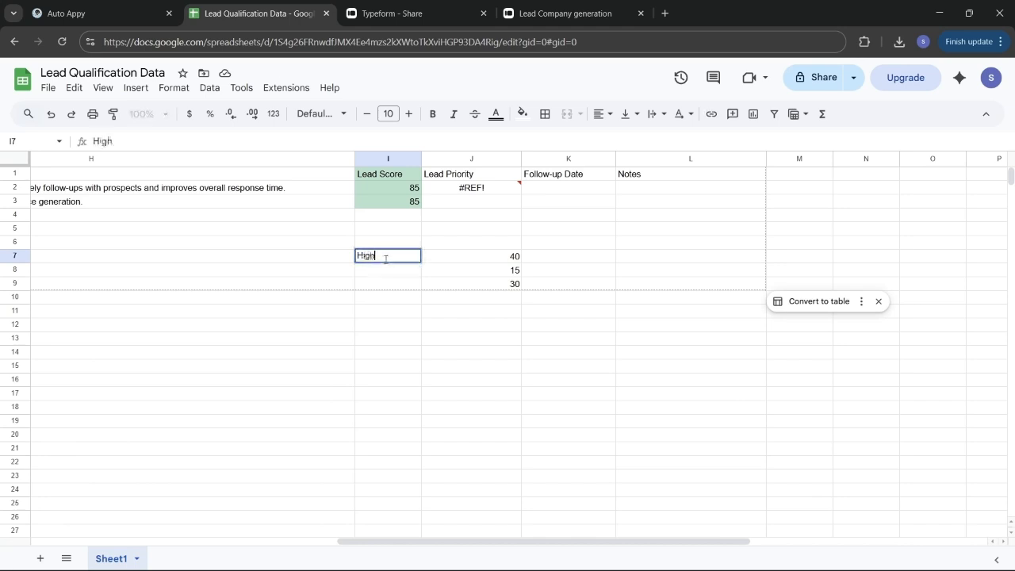
click(387, 273)
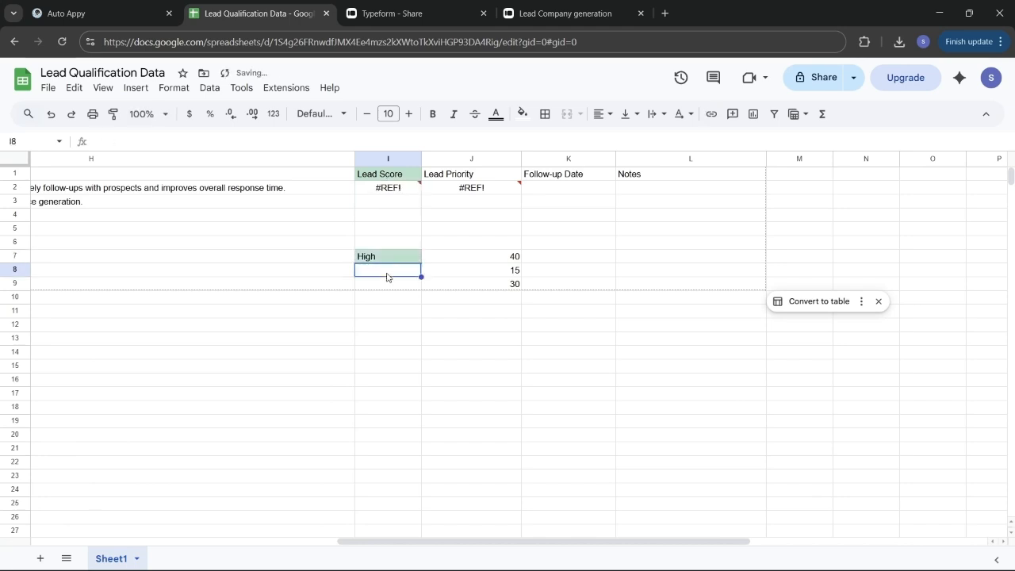
double_click(387, 272)
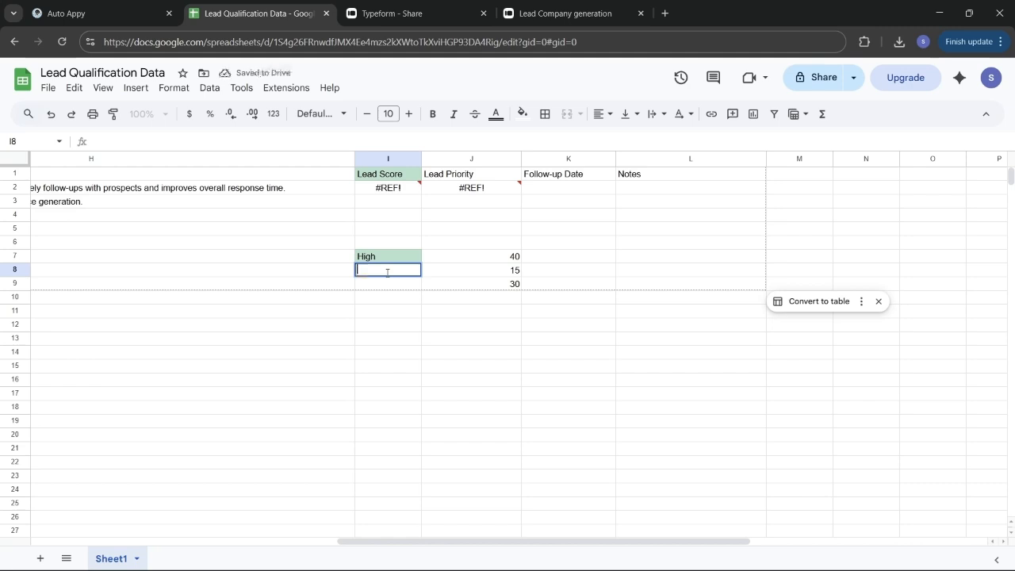
text(Immediate)
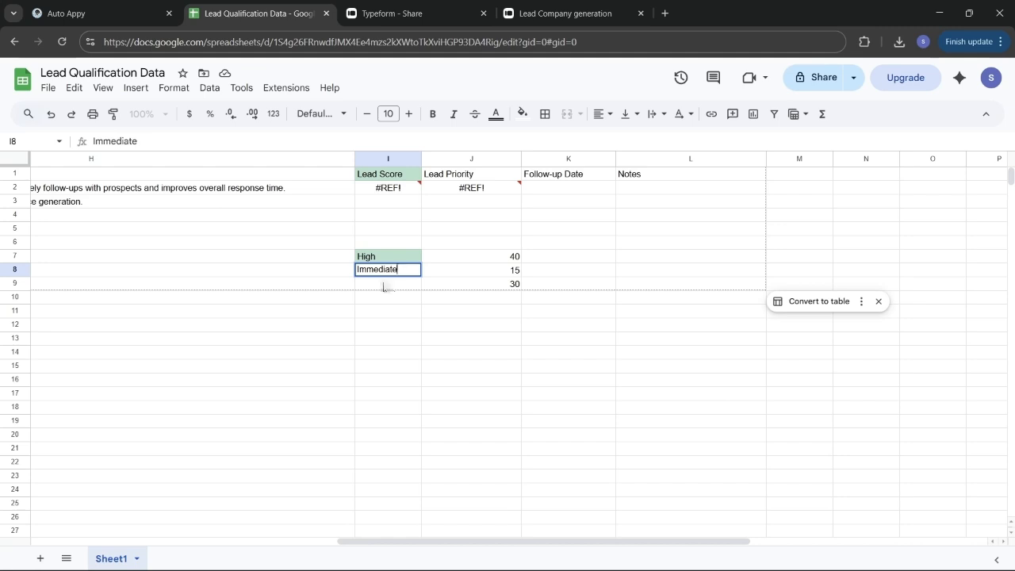
double_click(384, 285)
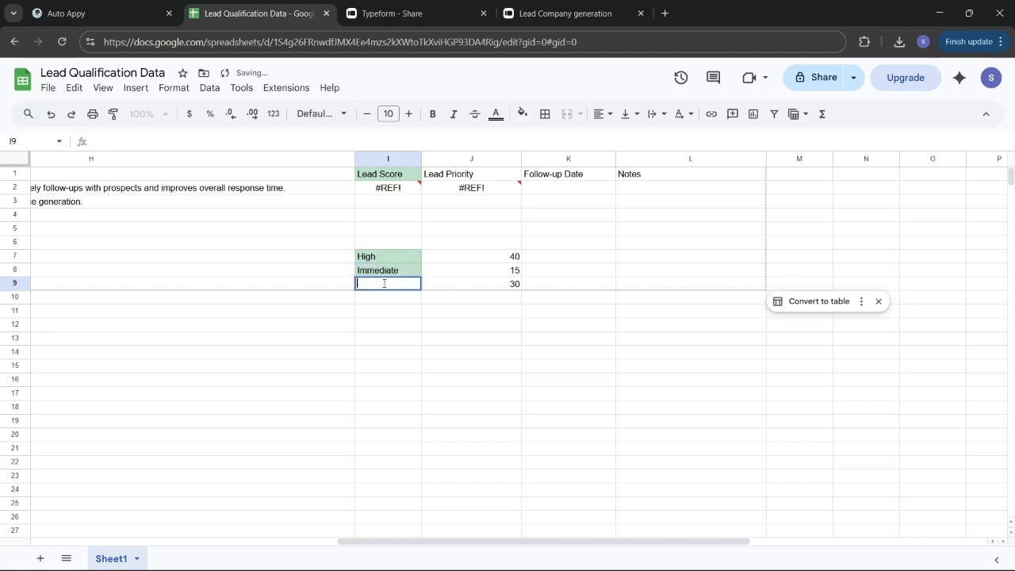
text(Servuce)
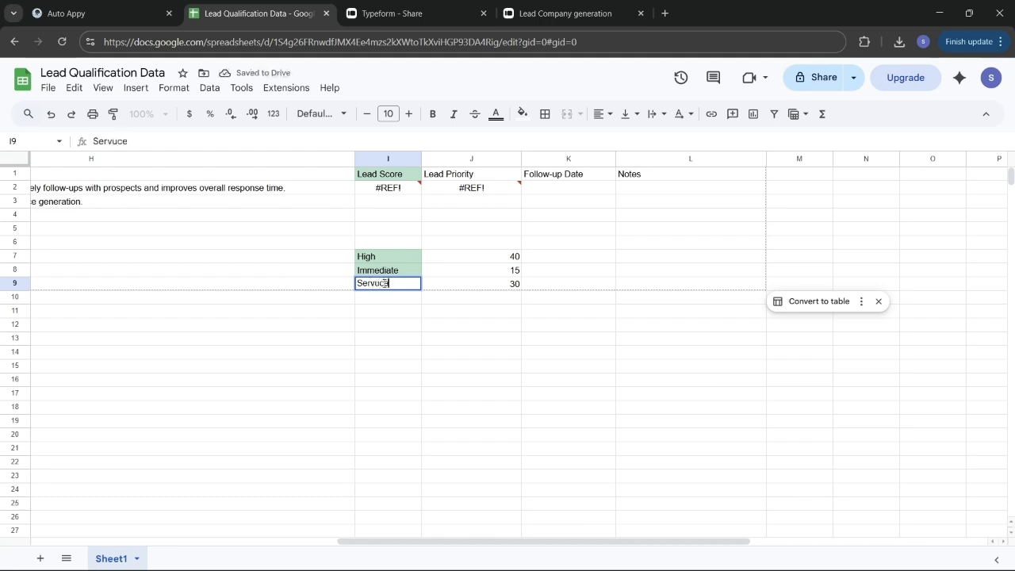
click(440, 314)
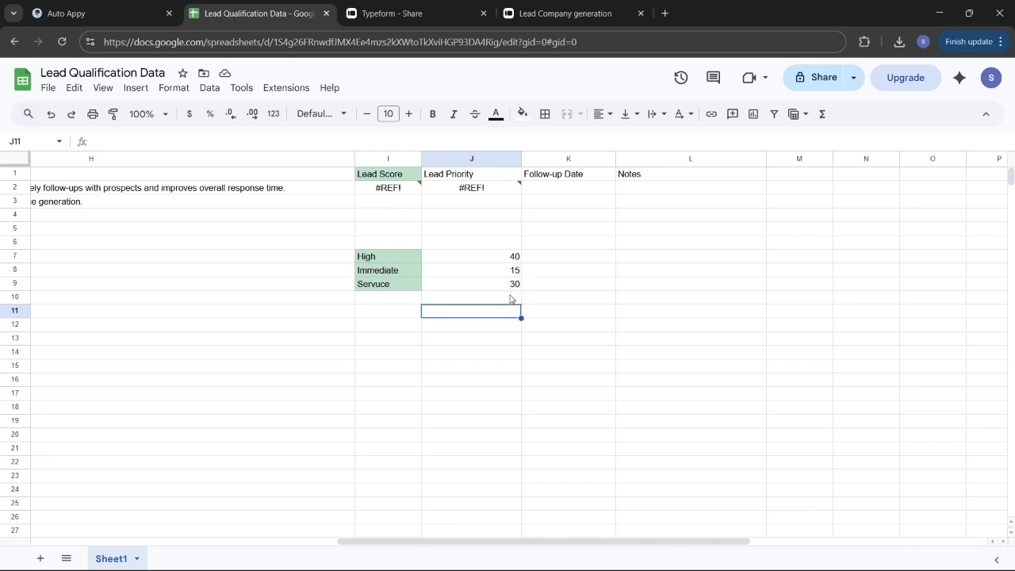
Step: Enter the total 85 in cell J10
click(513, 299)
double_click(513, 298)
text(85)
click(506, 368)
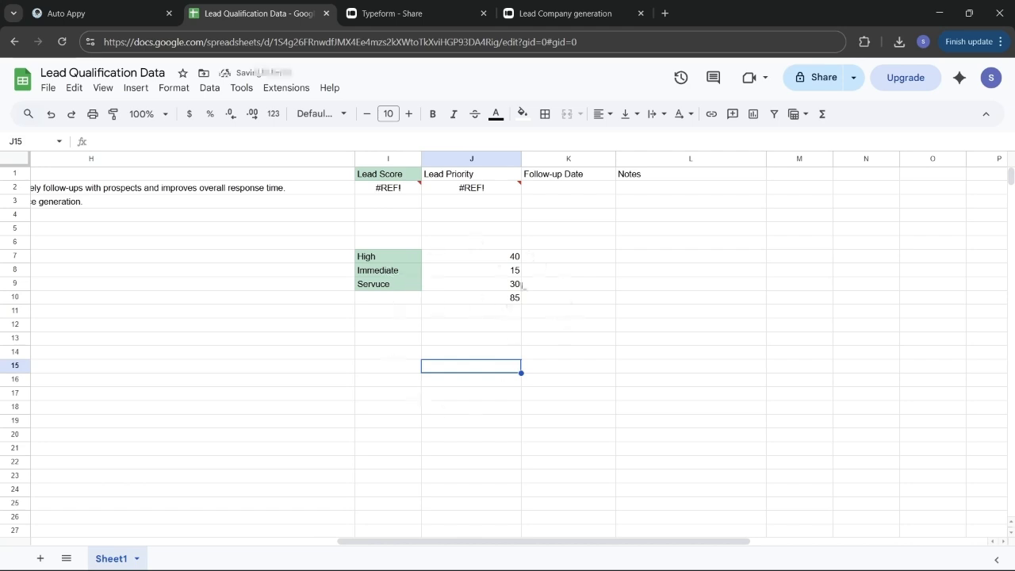
click(368, 260)
click(398, 356)
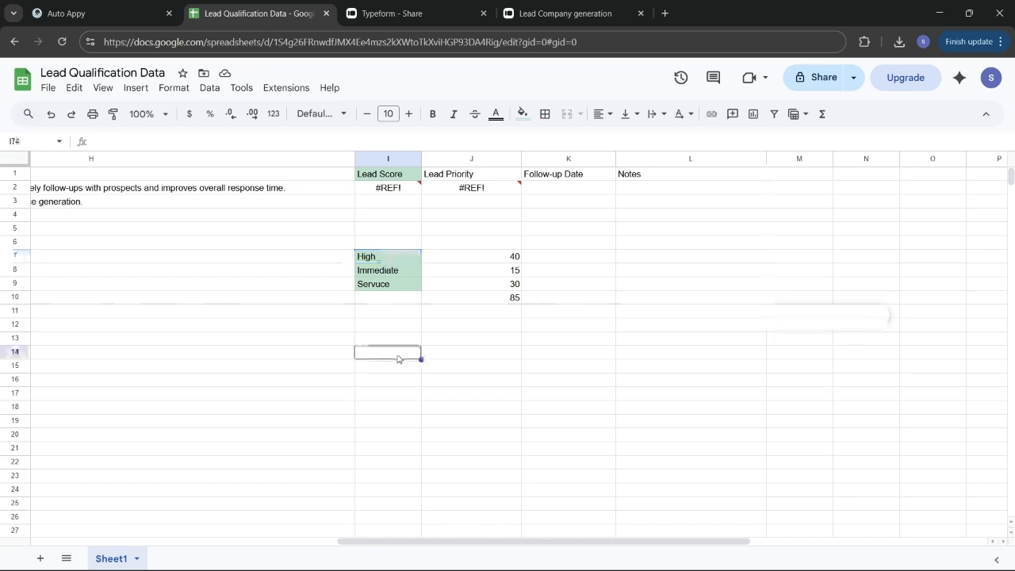
Step: Move the I7:J10 score labels and values so the block starts at M5
drag(349, 243, 513, 302)
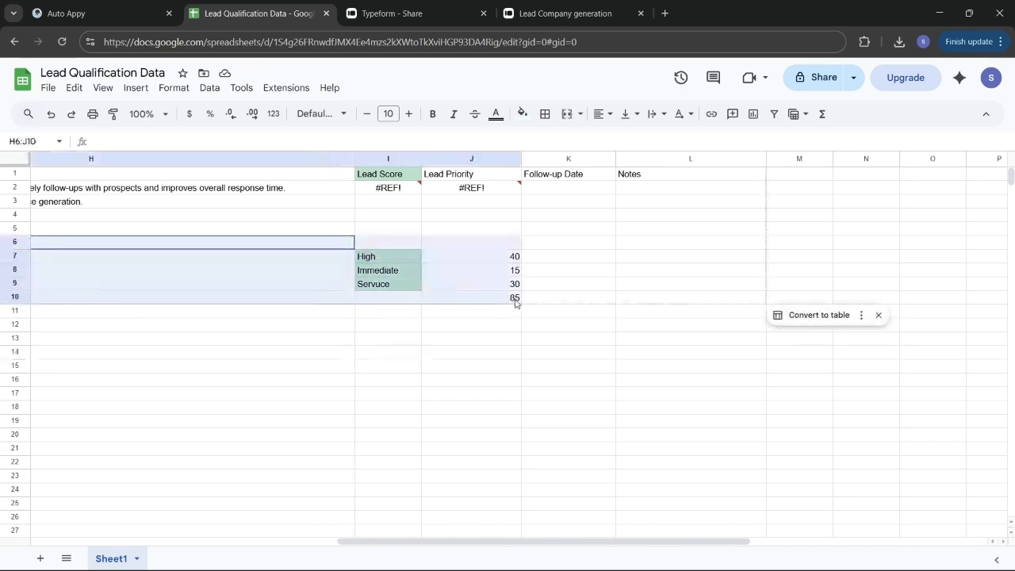
click(514, 302)
click(385, 259)
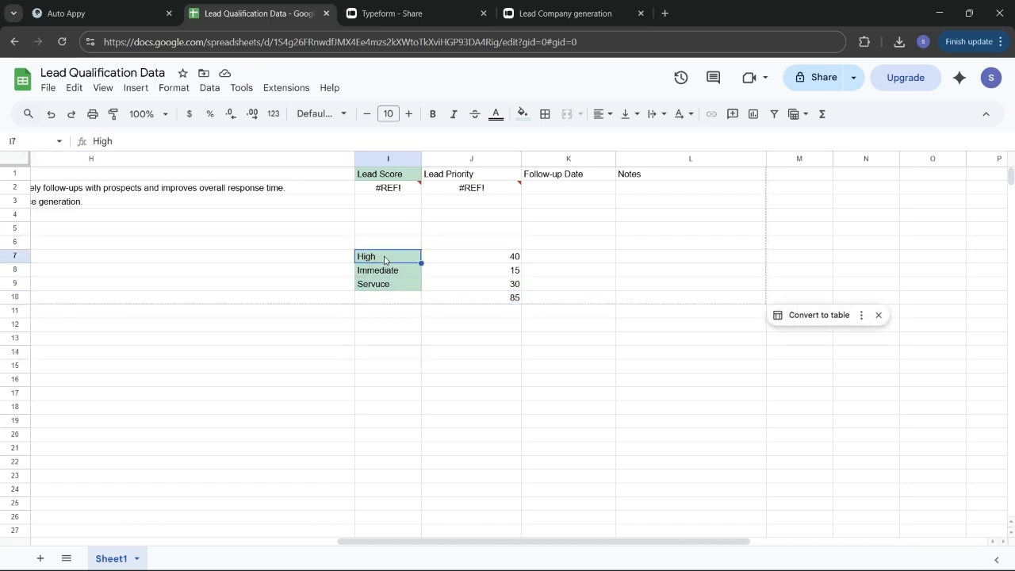
drag(384, 259, 514, 298)
key(ctrl+c)
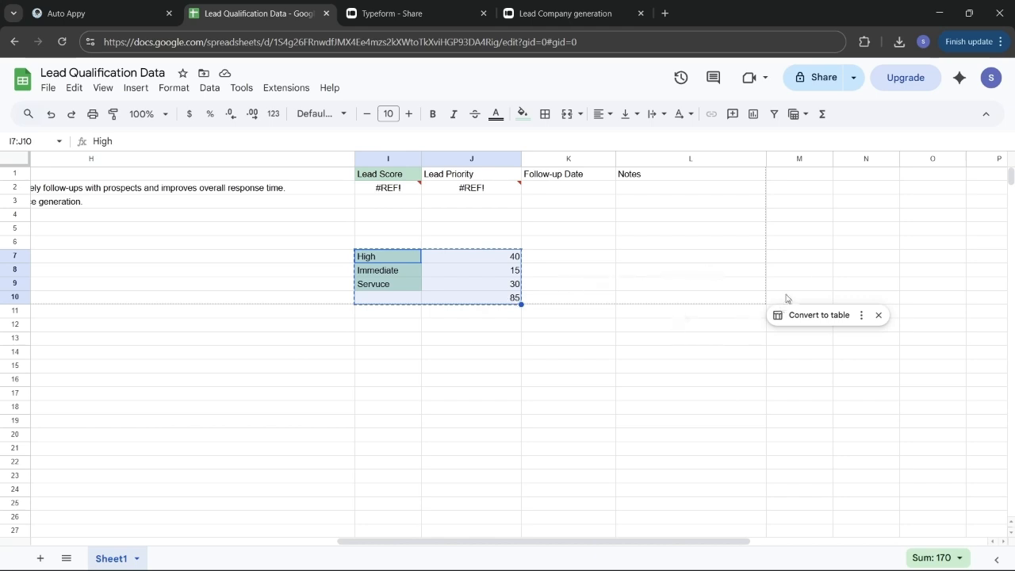
click(811, 234)
drag(811, 234, 935, 280)
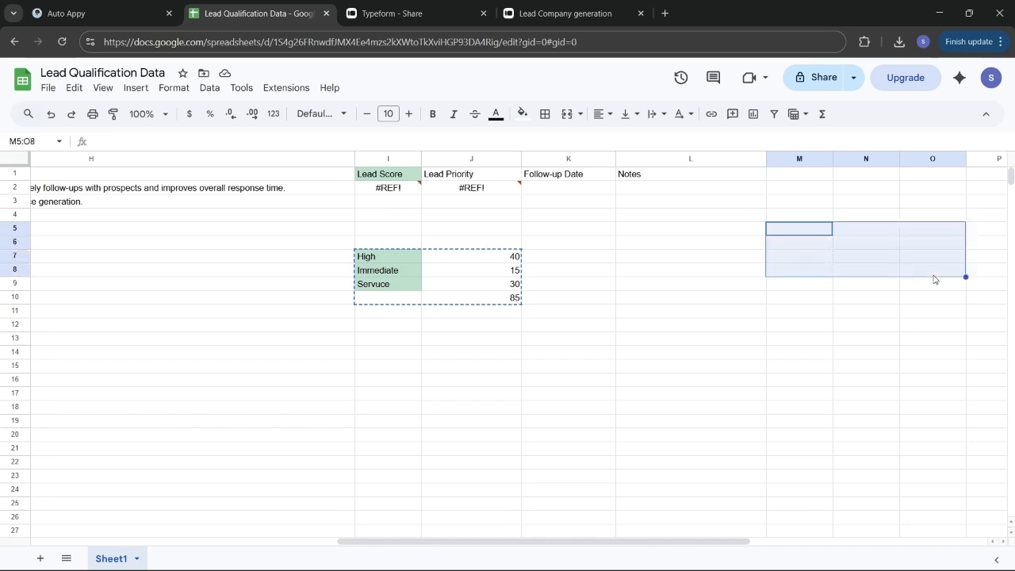
key(ctrl+v)
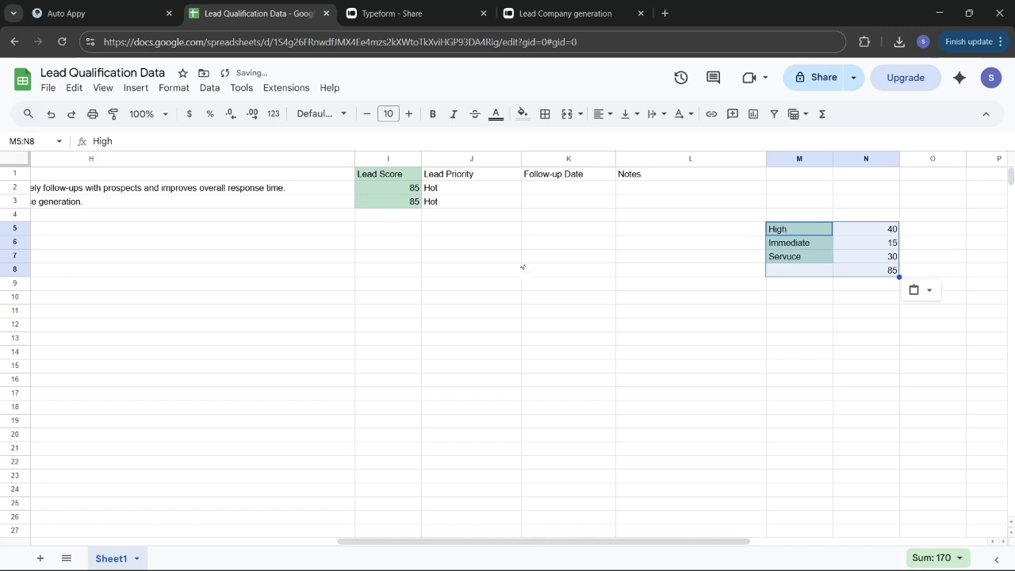
click(518, 258)
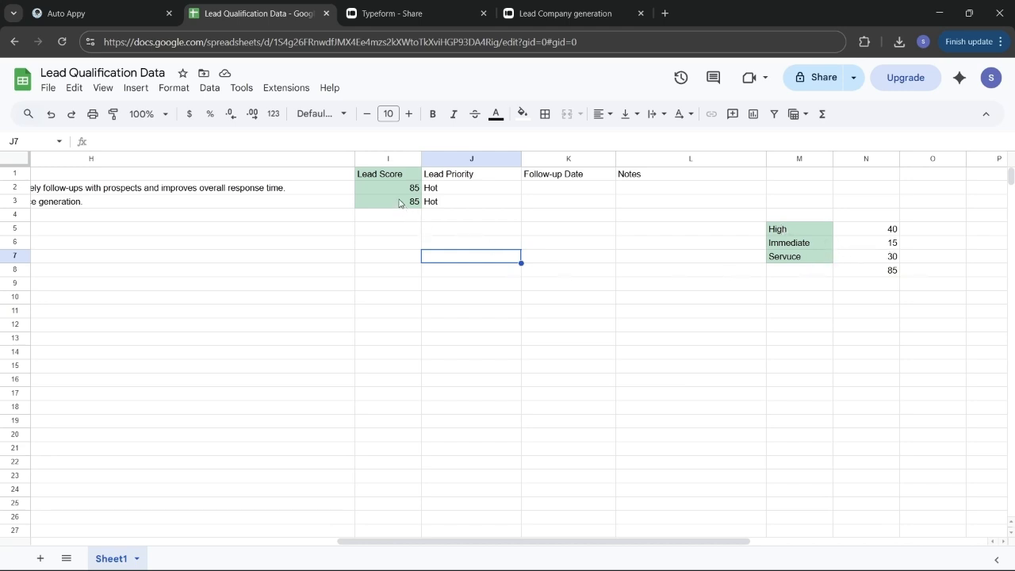
Step: Compare J2's Lead Priority formula with the reference table, then return to the 80 Hot / 40 Cold sheet
scroll(481, 234, left, 2)
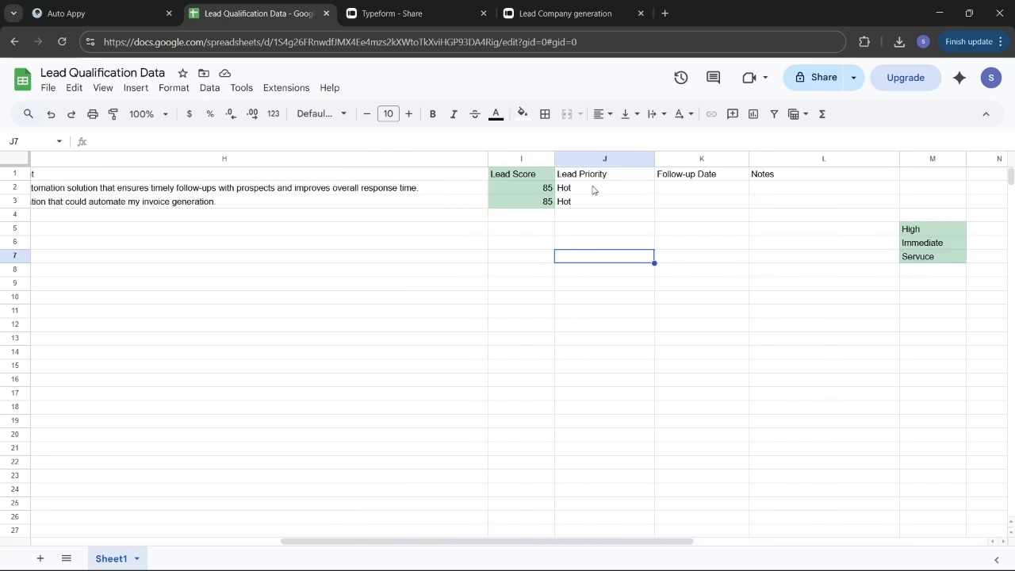
click(594, 191)
double_click(594, 190)
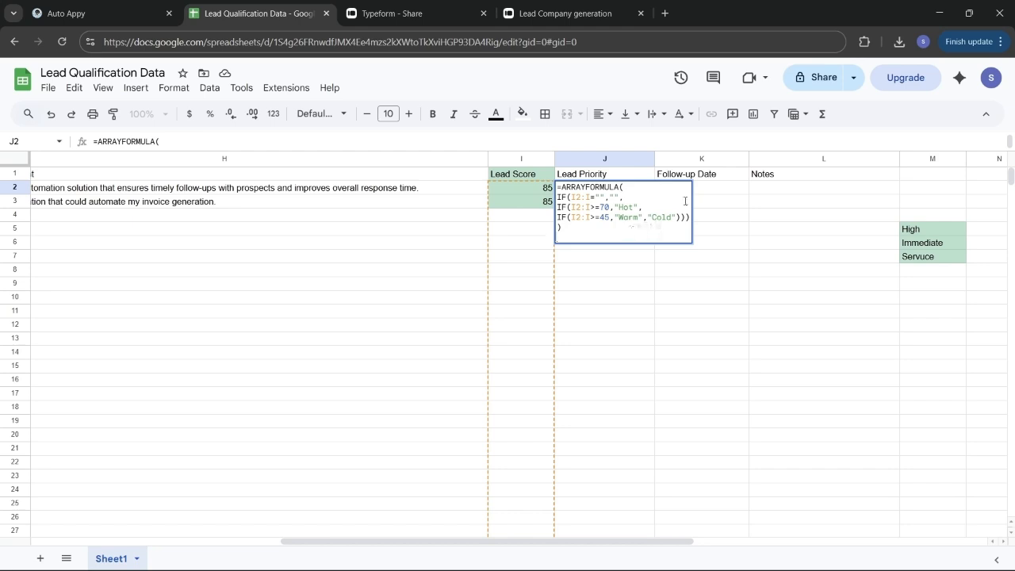
click(641, 302)
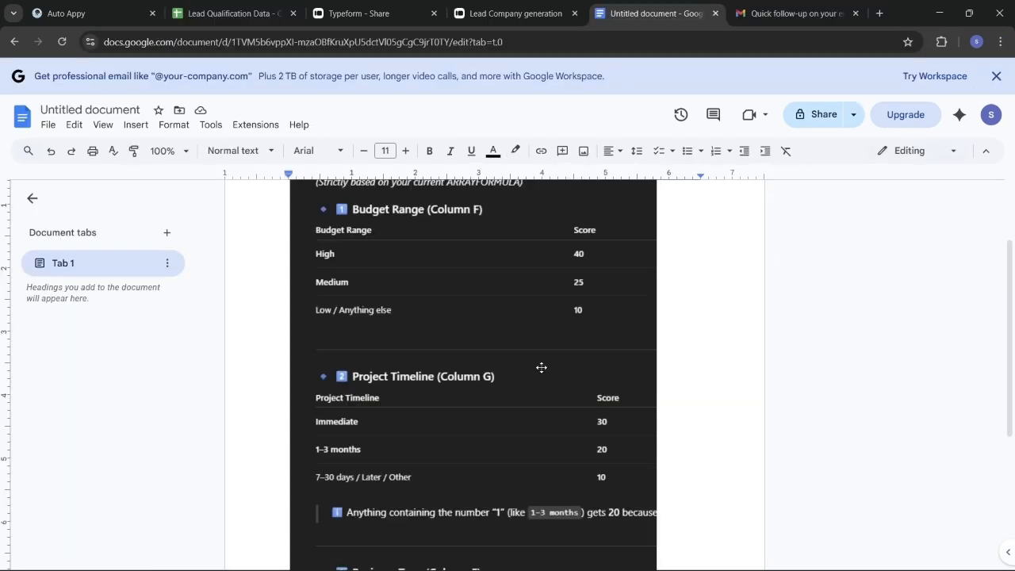
scroll(542, 367, up, 2)
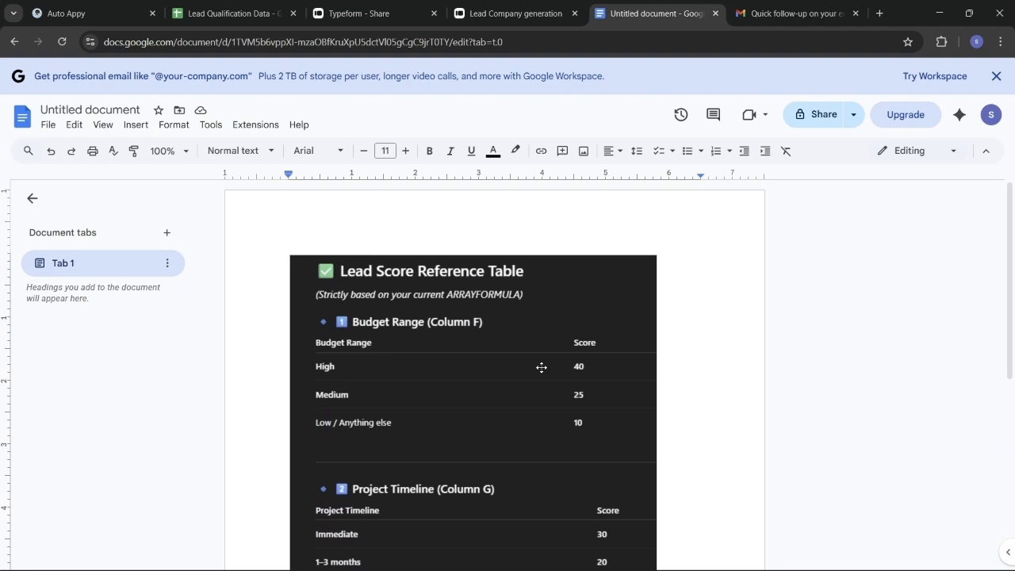
scroll(521, 447, down, 2)
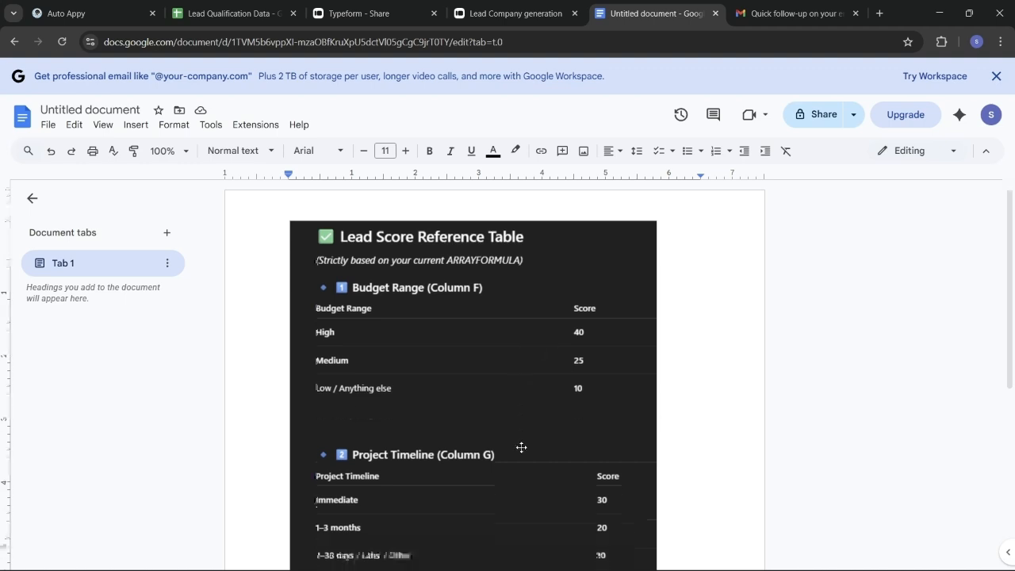
click(226, 13)
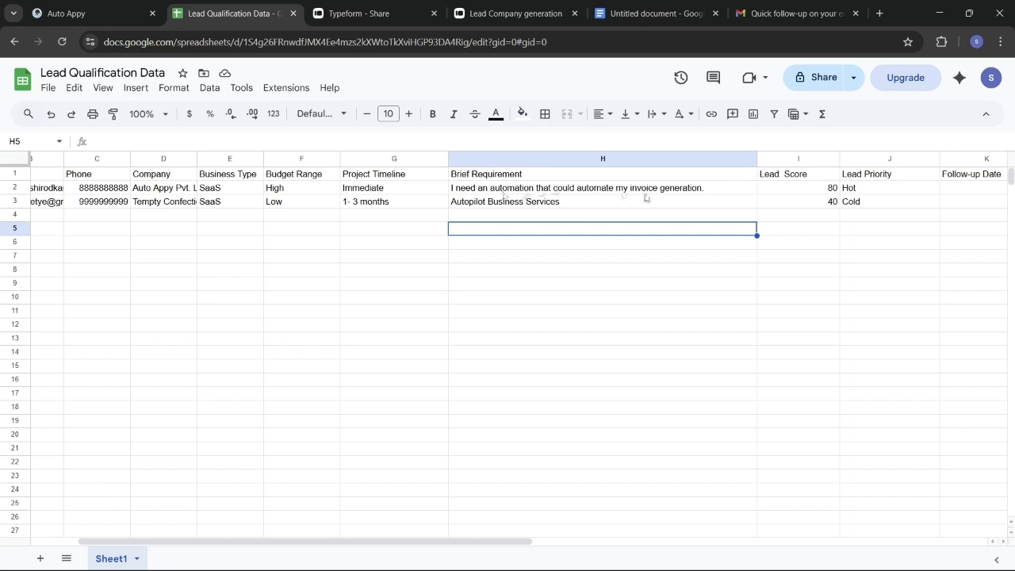
Step: Read the I2 Lead Score formula, then switch to the Lead Score Reference Table document
click(793, 196)
double_click(794, 196)
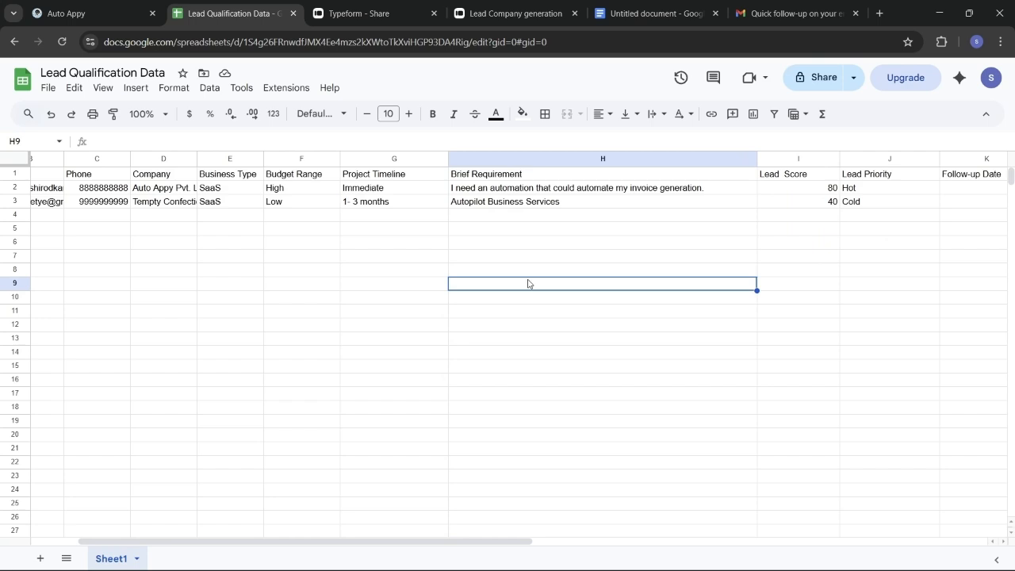
click(685, 6)
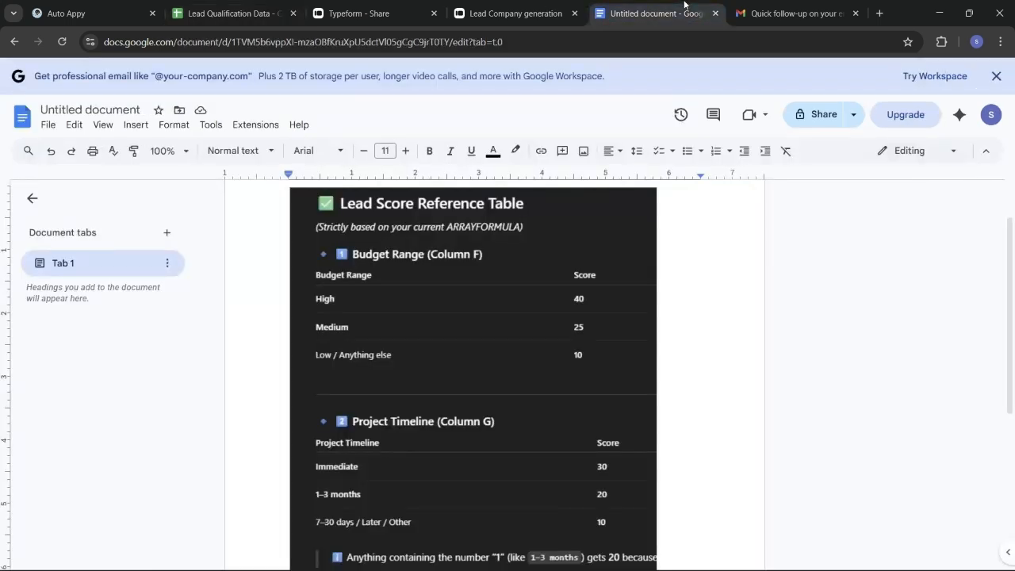